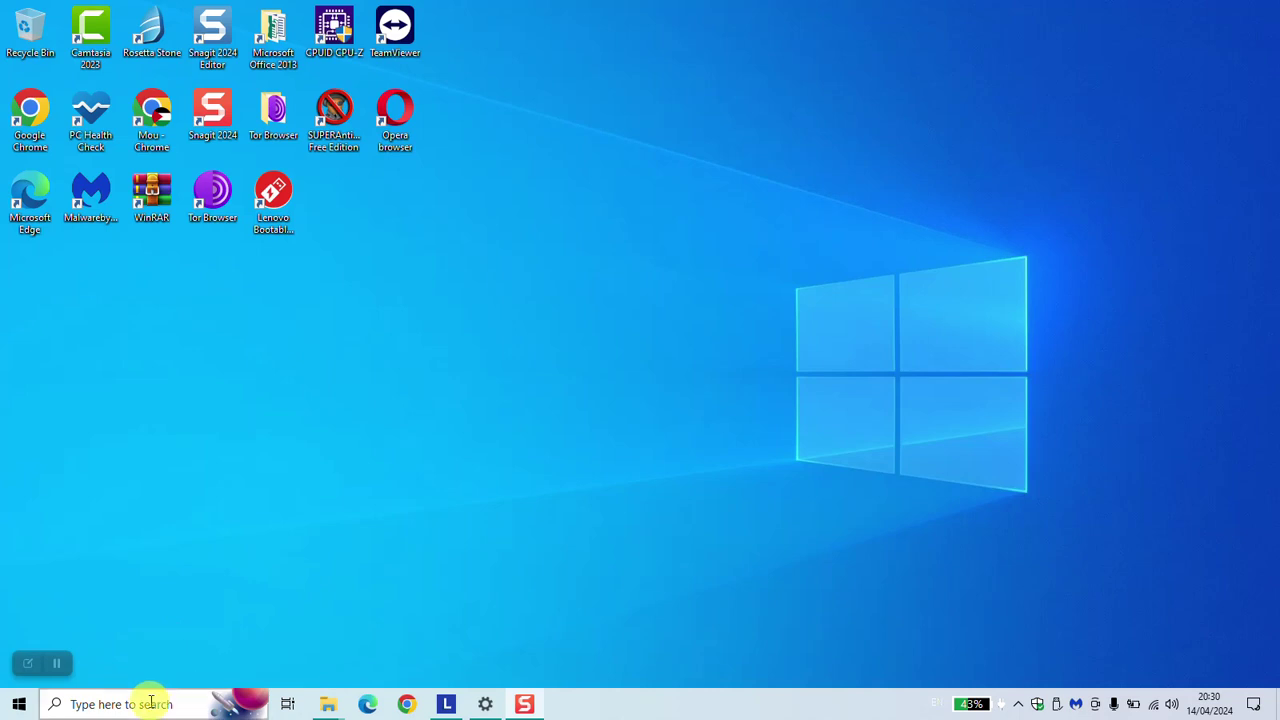
- Open Device Manager and enlarge its window to fit the whole list of device categories
text(device)
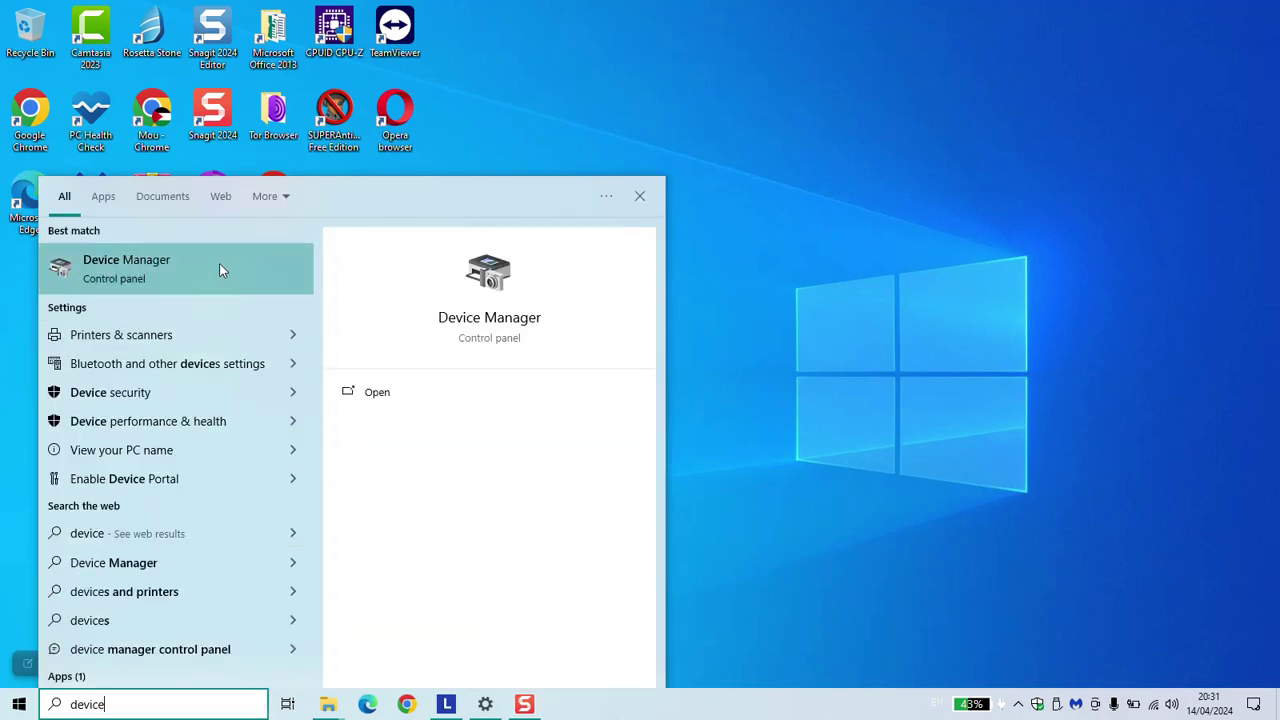
click(510, 277)
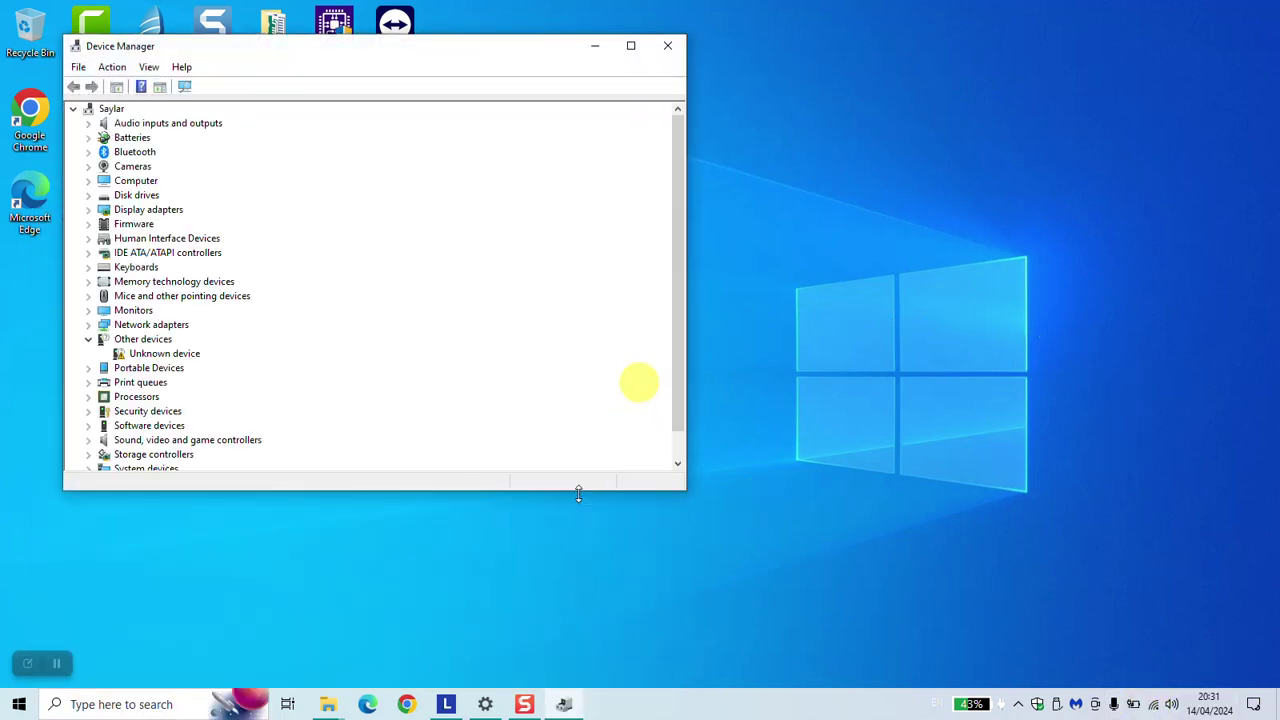
drag(576, 490, 594, 604)
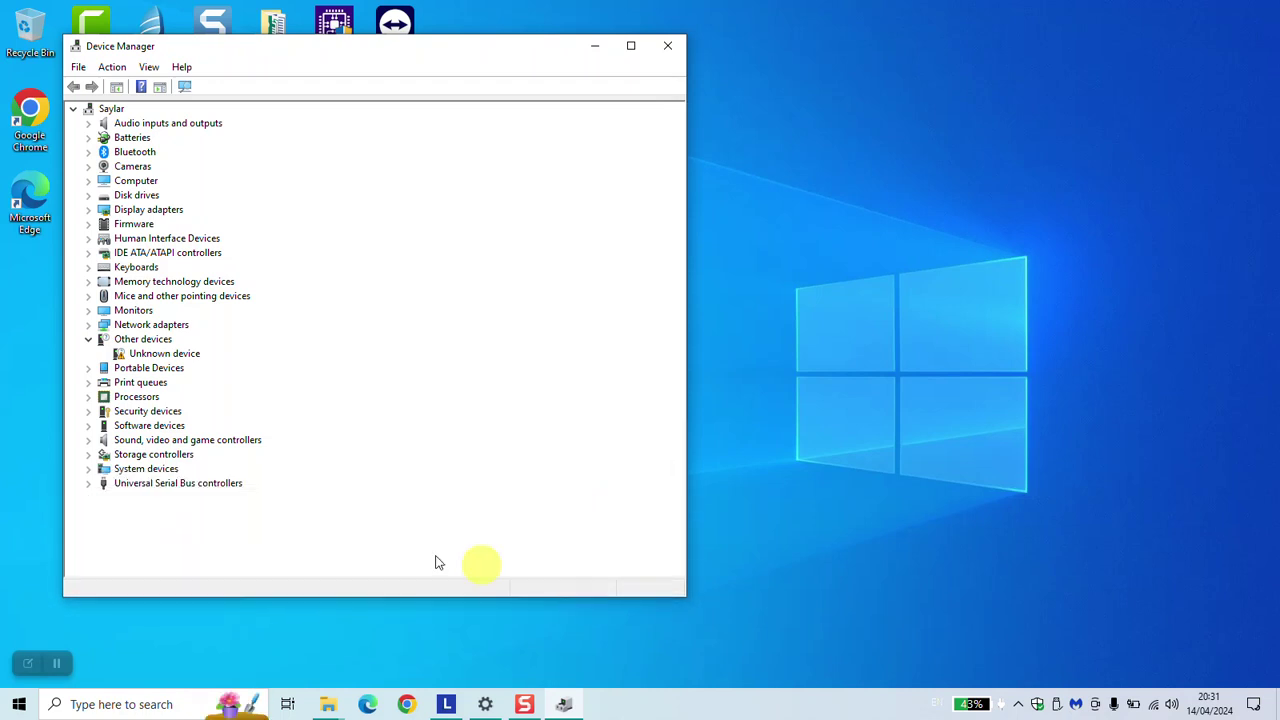
- Expand the Bluetooth category and open the properties of the Intel(R) Wireless Bluetooth(R) adapter
click(89, 153)
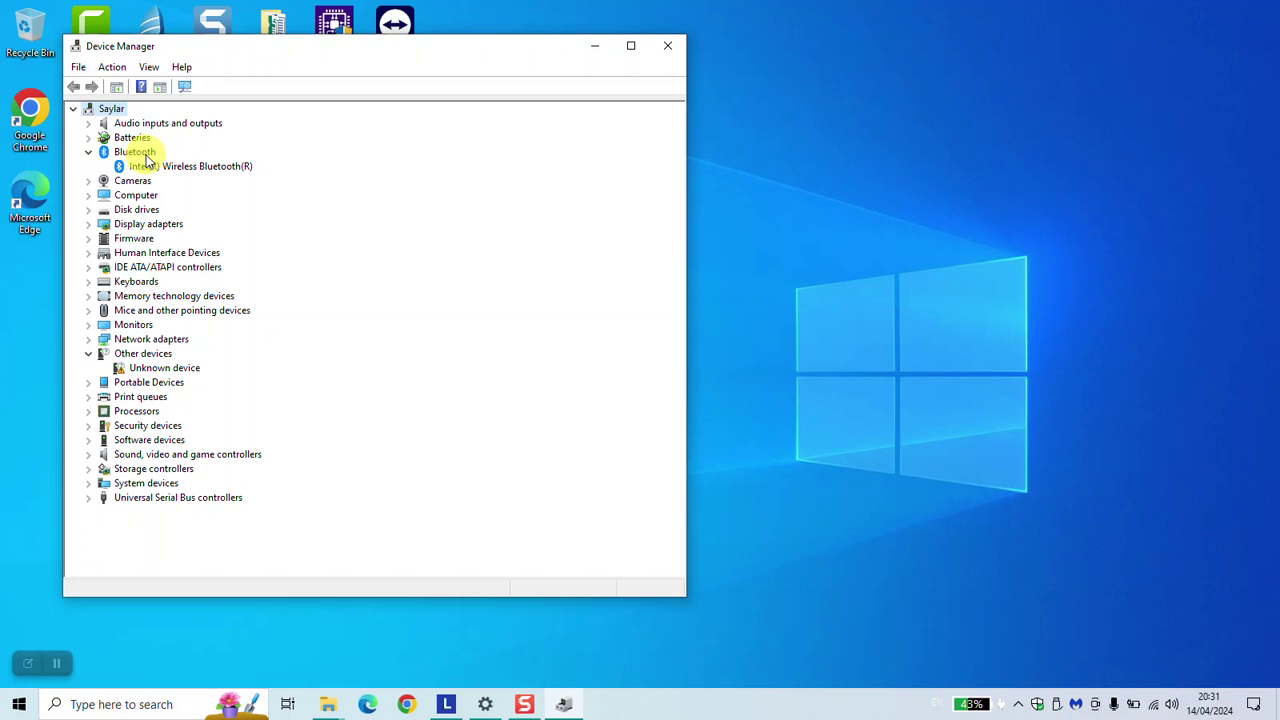
click(128, 168)
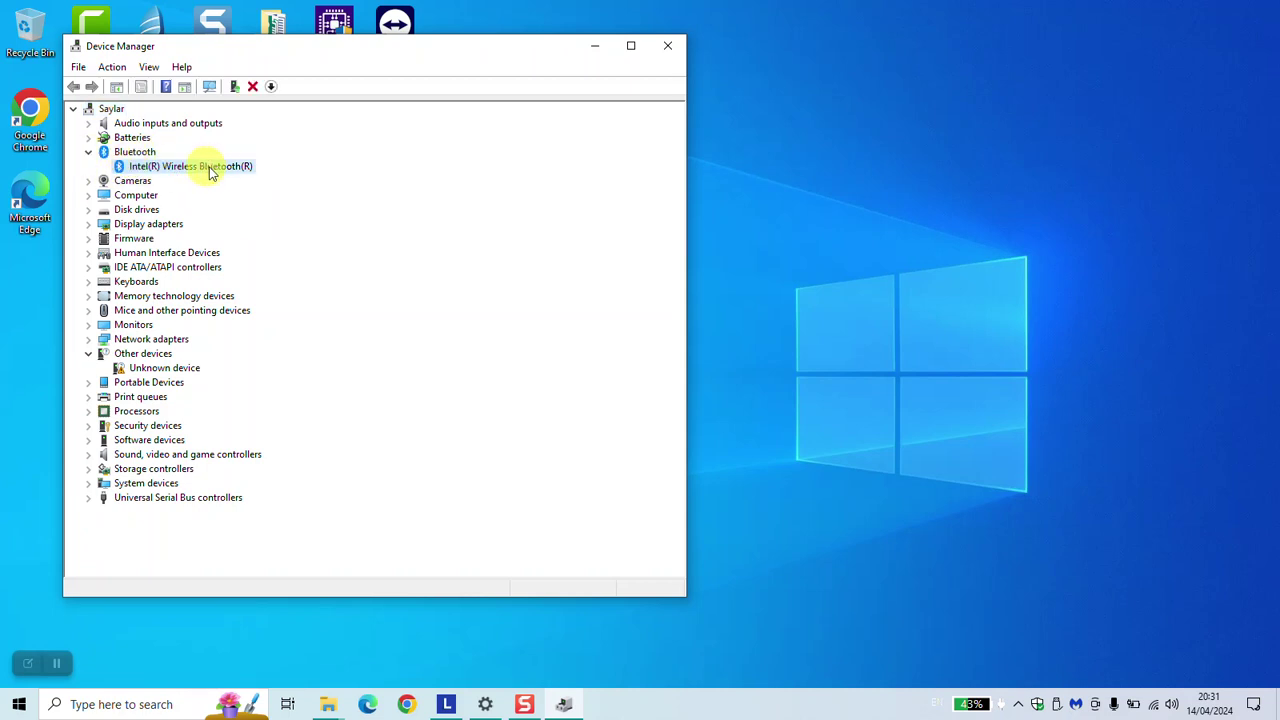
click(89, 152)
click(89, 152)
click(147, 168)
right_click(168, 171)
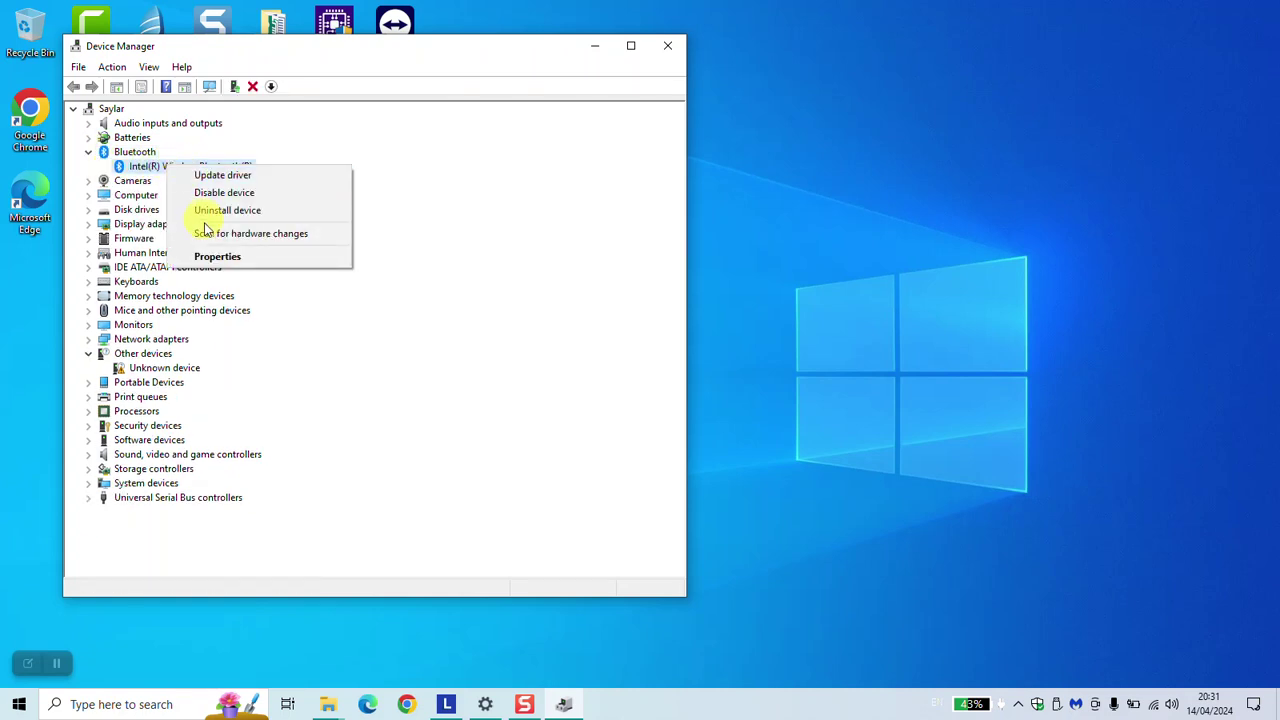
click(207, 256)
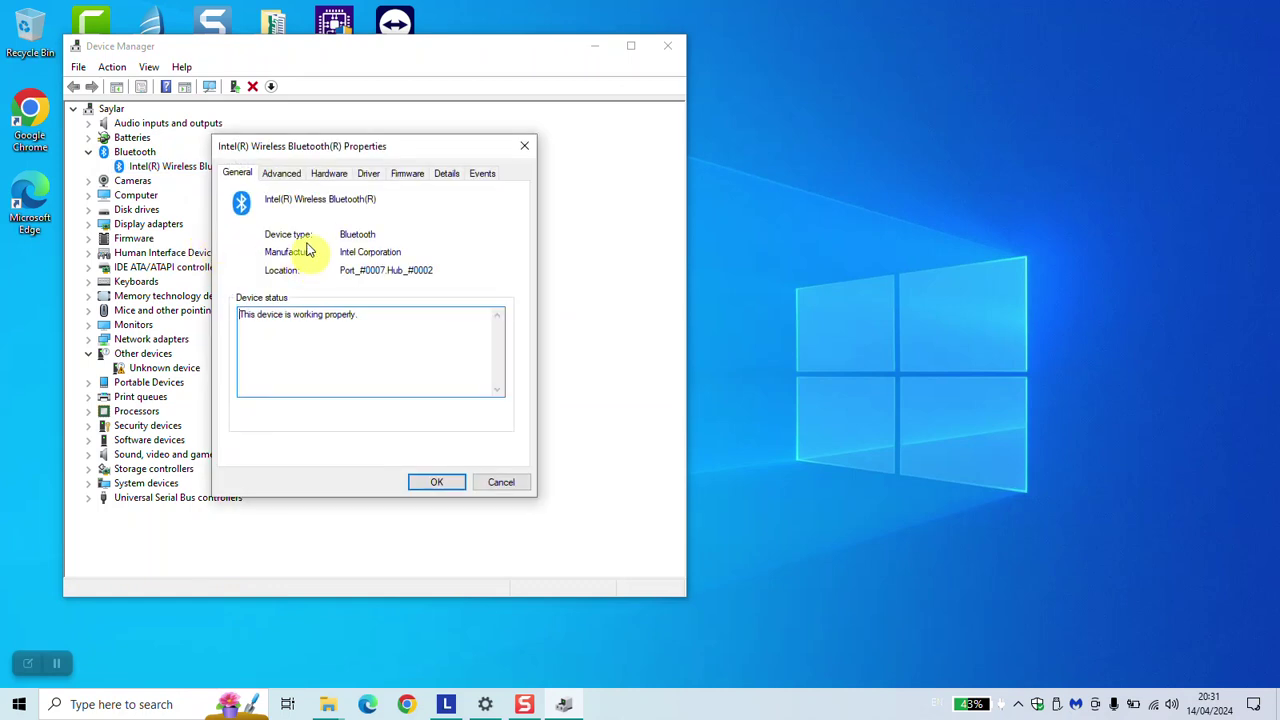
- Run an automatic search for an updated driver from the Bluetooth adapter's driver properties, and close Device Manager
click(280, 173)
click(320, 176)
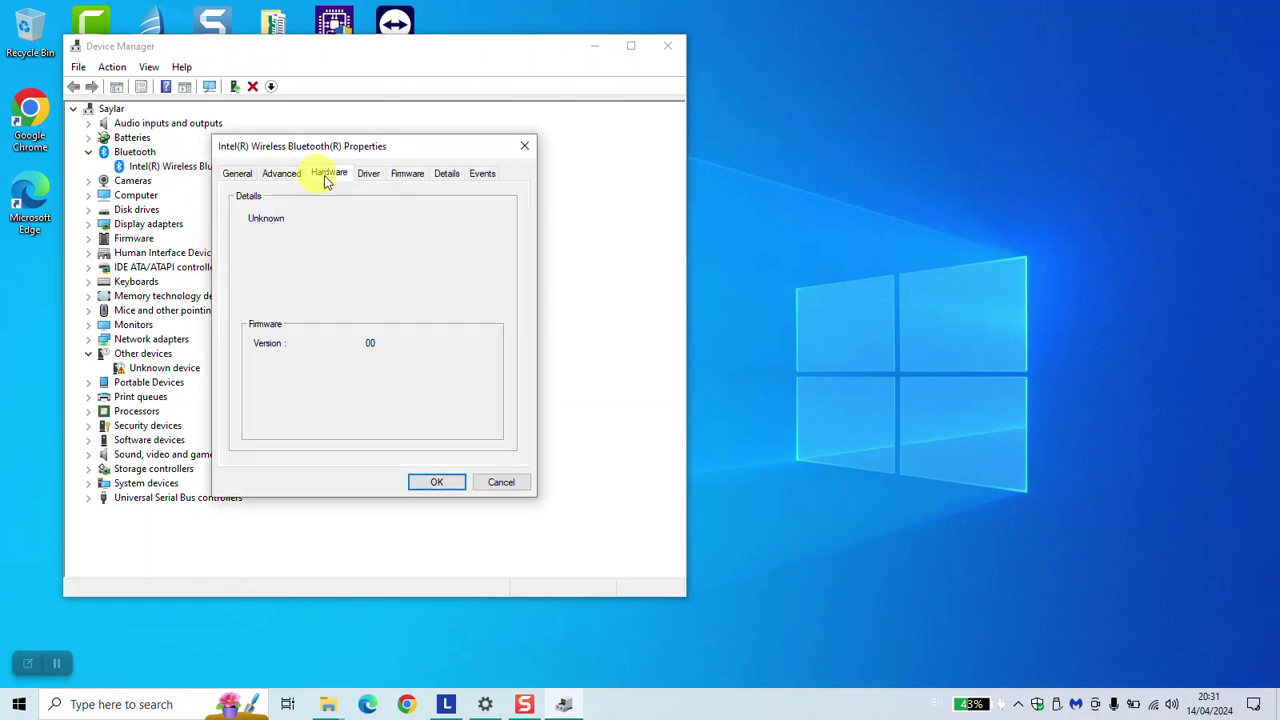
click(369, 178)
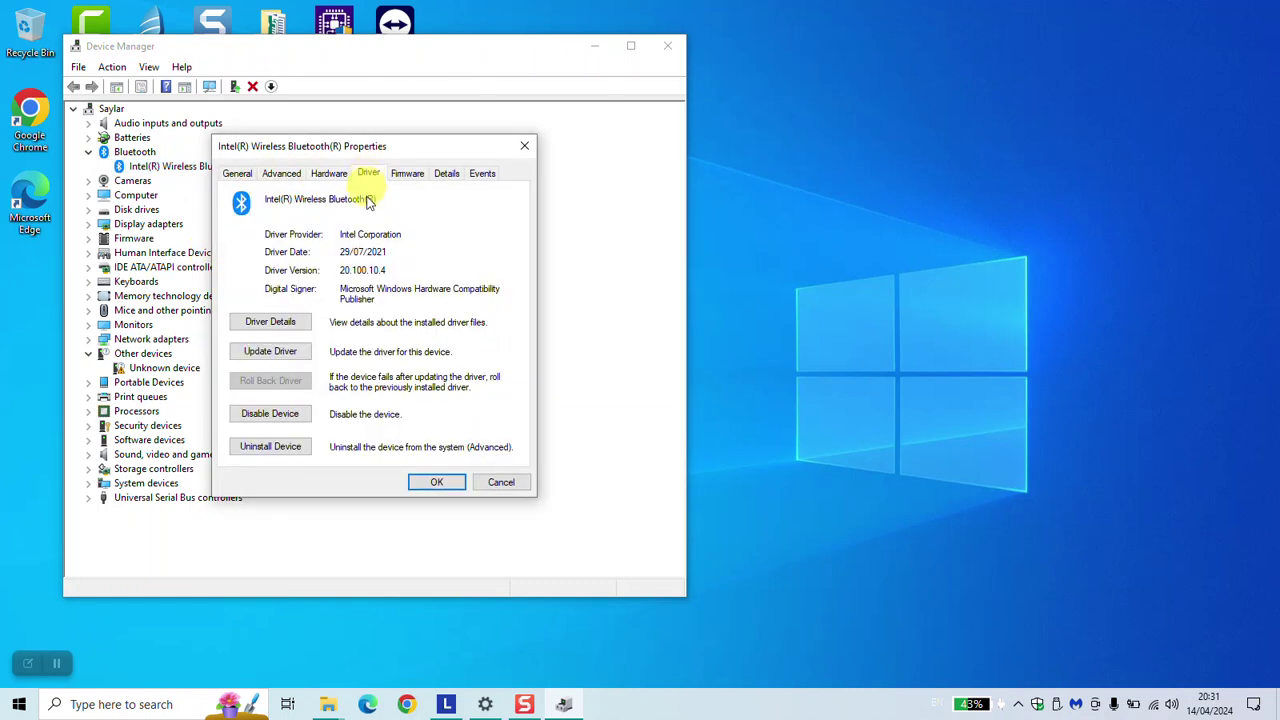
click(288, 352)
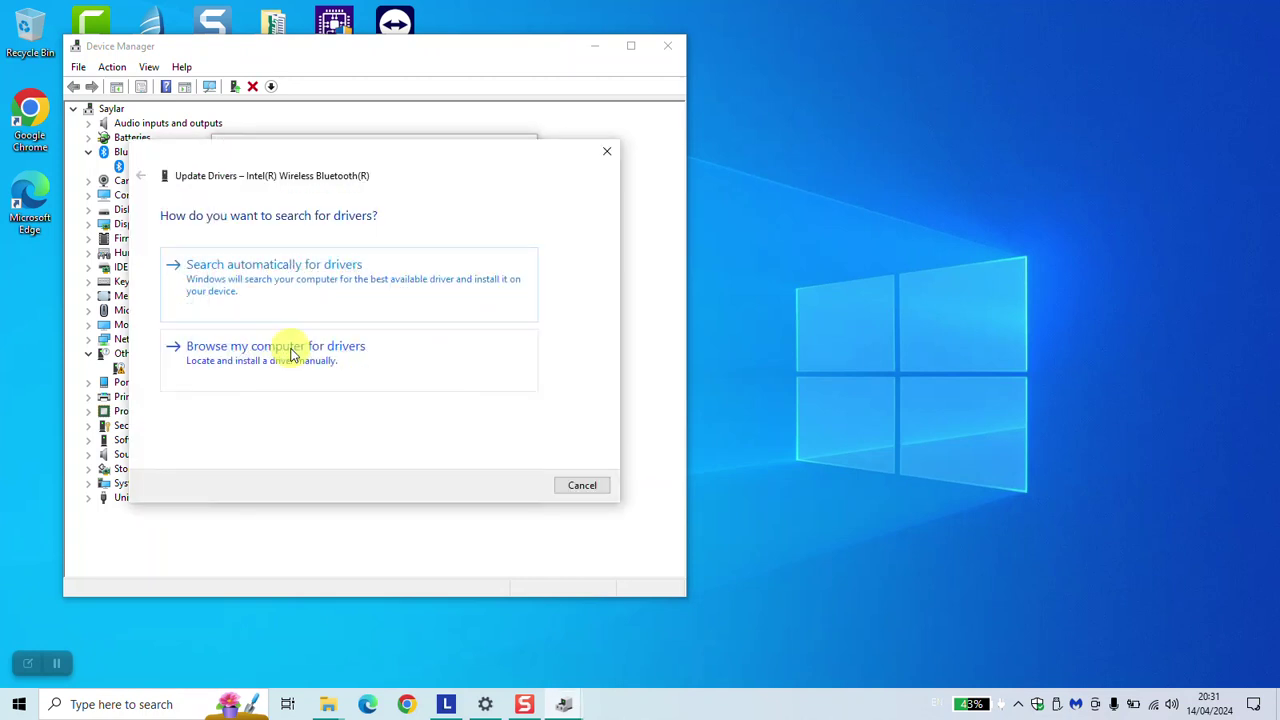
click(368, 296)
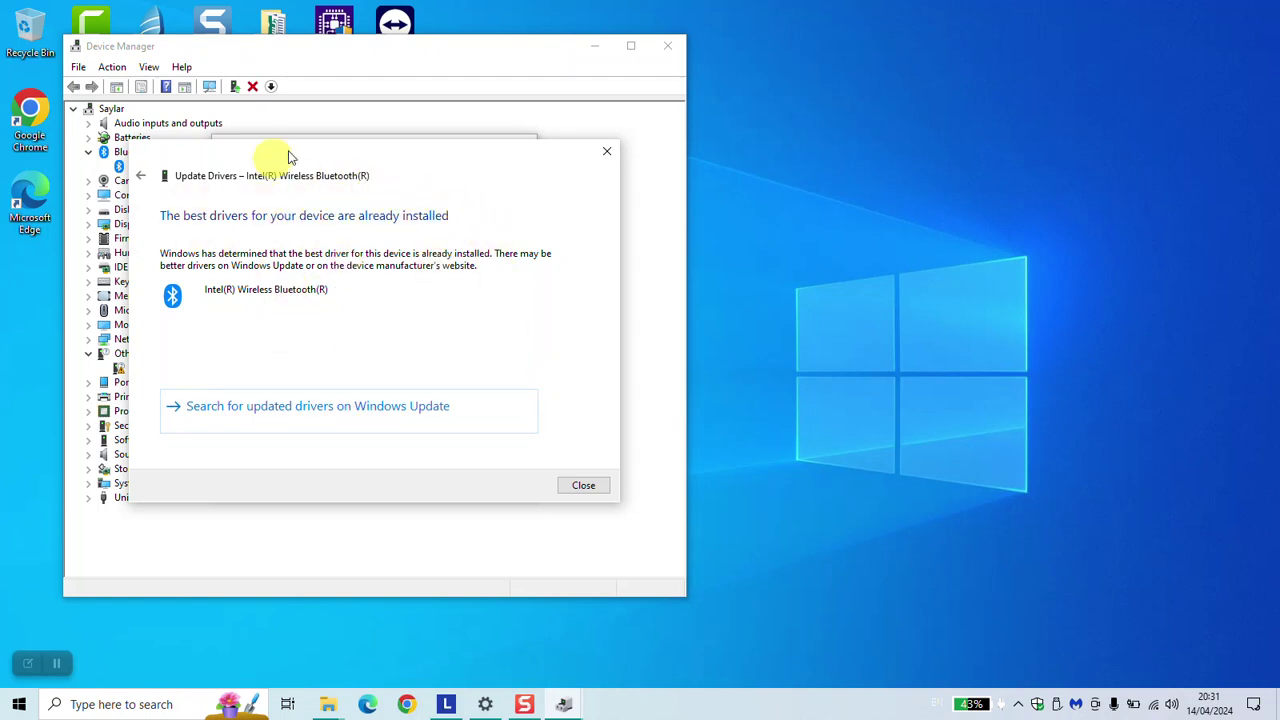
click(585, 487)
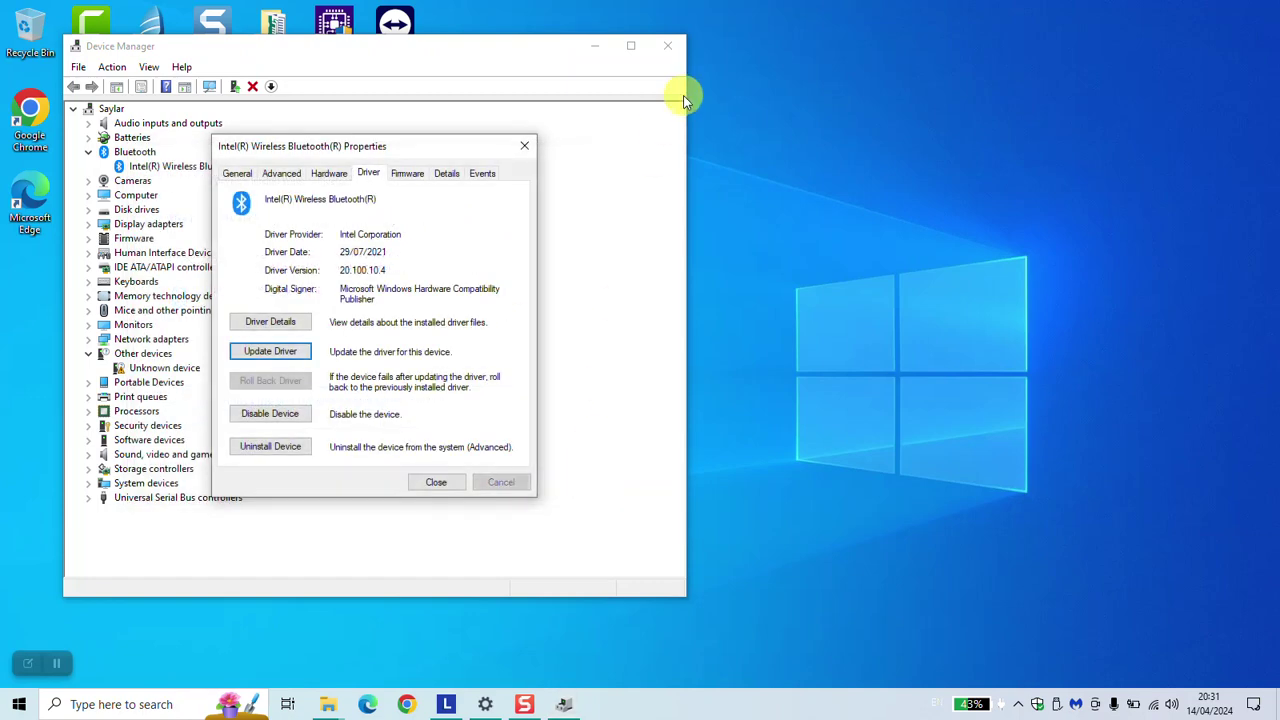
click(524, 146)
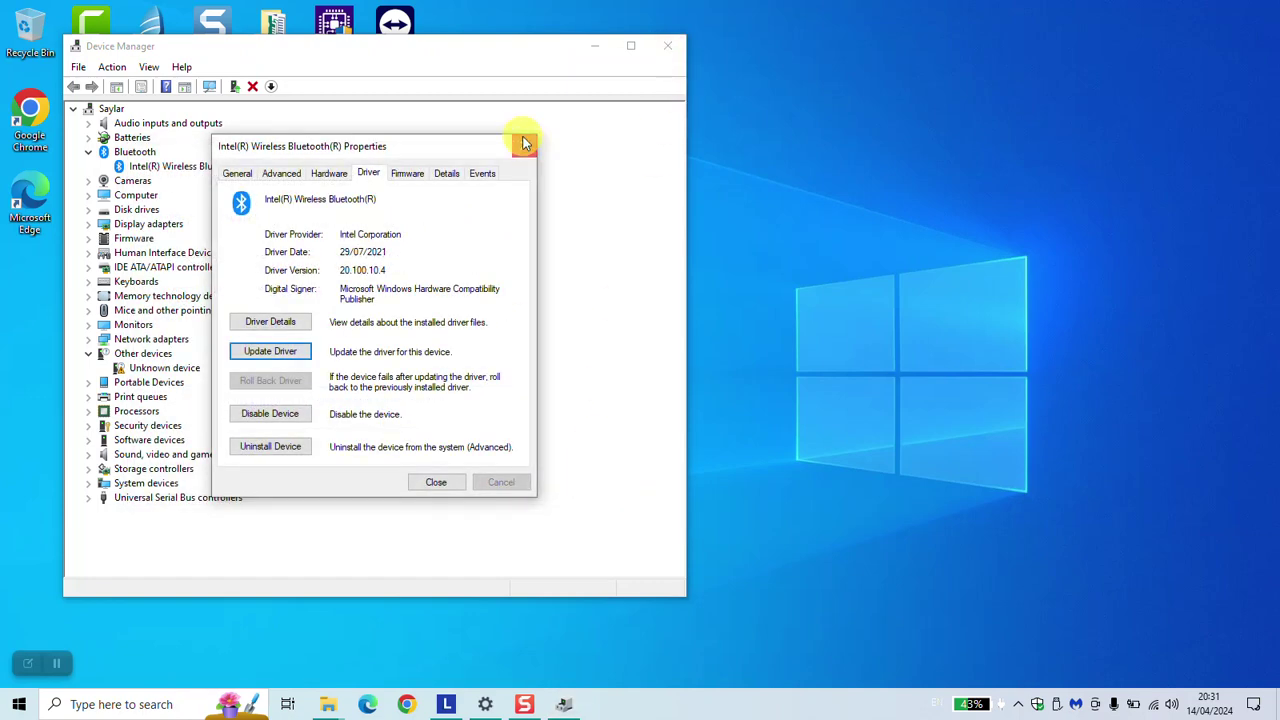
click(677, 52)
- Launch the DirectX Diagnostic Tool with dxdiag to view the computer's manufacturer and model
click(158, 714)
text(dxdiag)
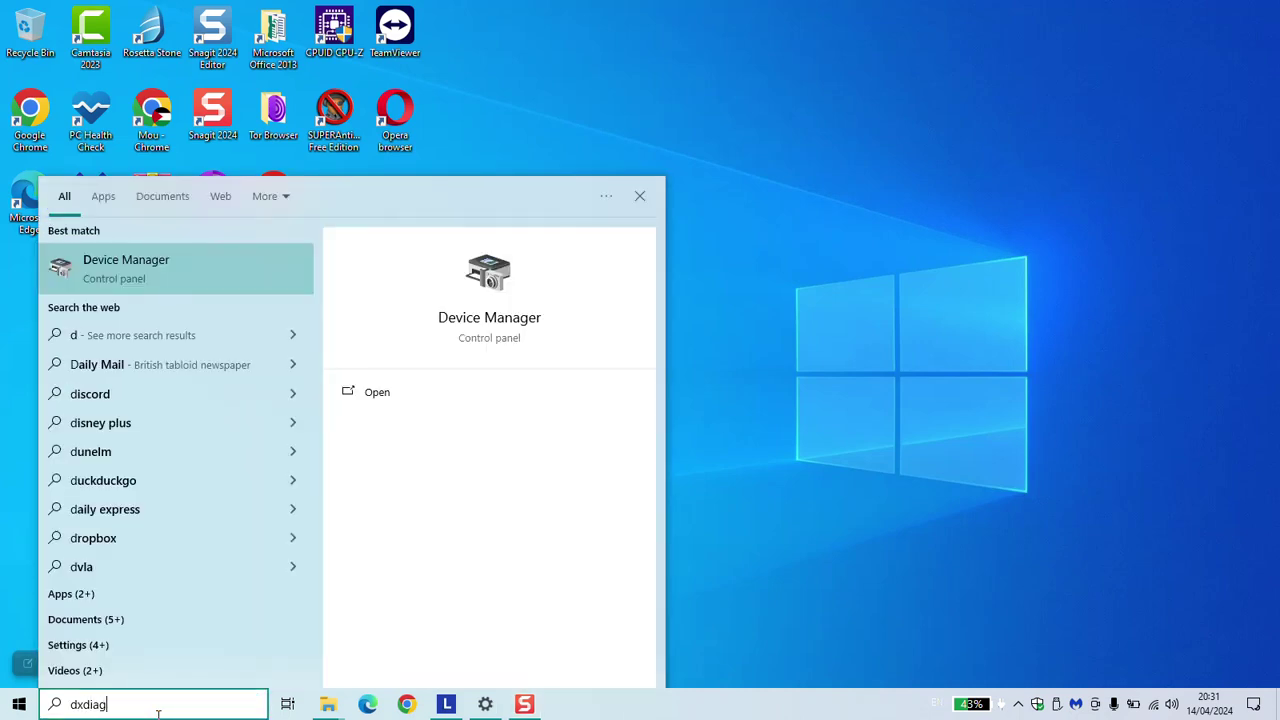
click(156, 258)
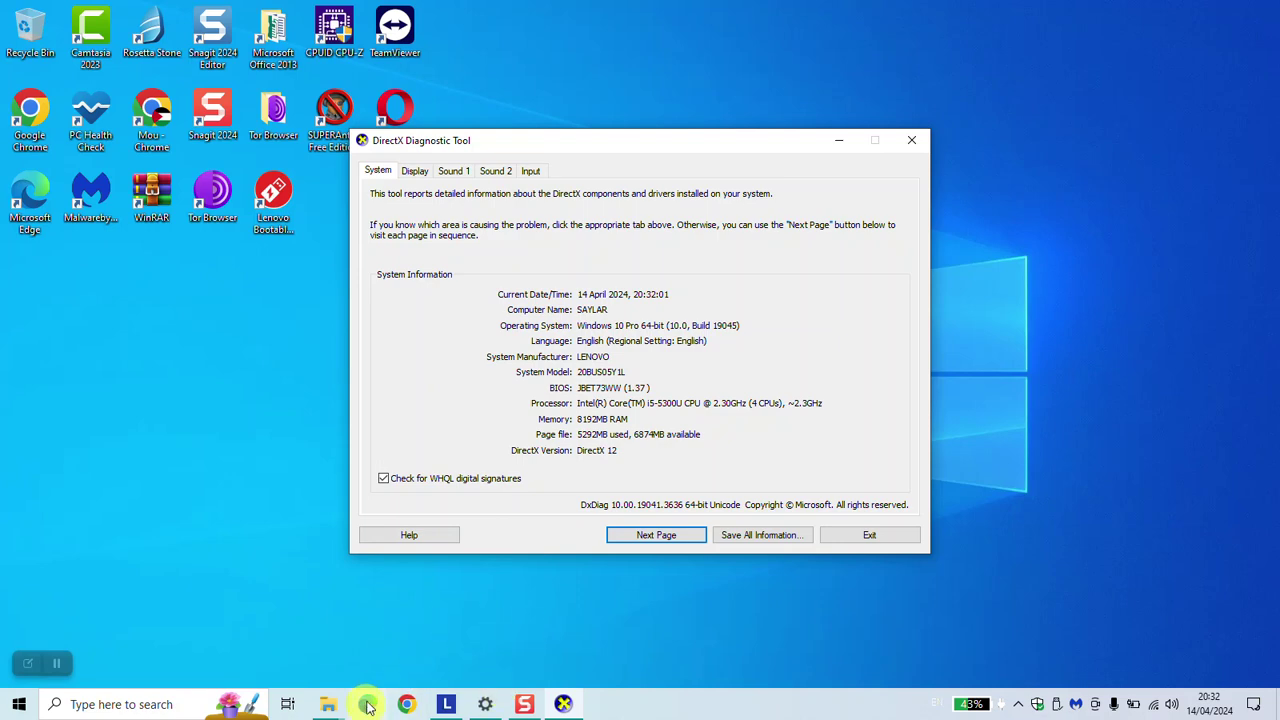
- Switch to a maximized Chrome guest window and search Google for "download drivers Lenovo"
click(56, 663)
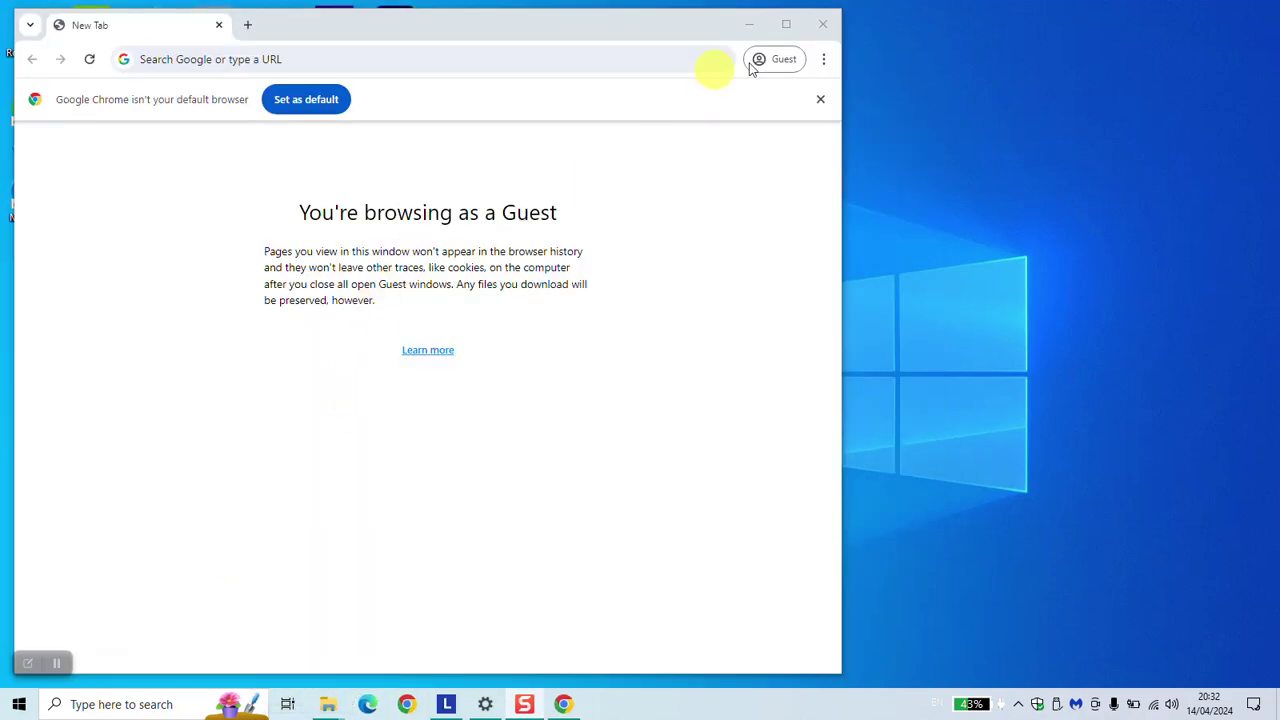
click(786, 24)
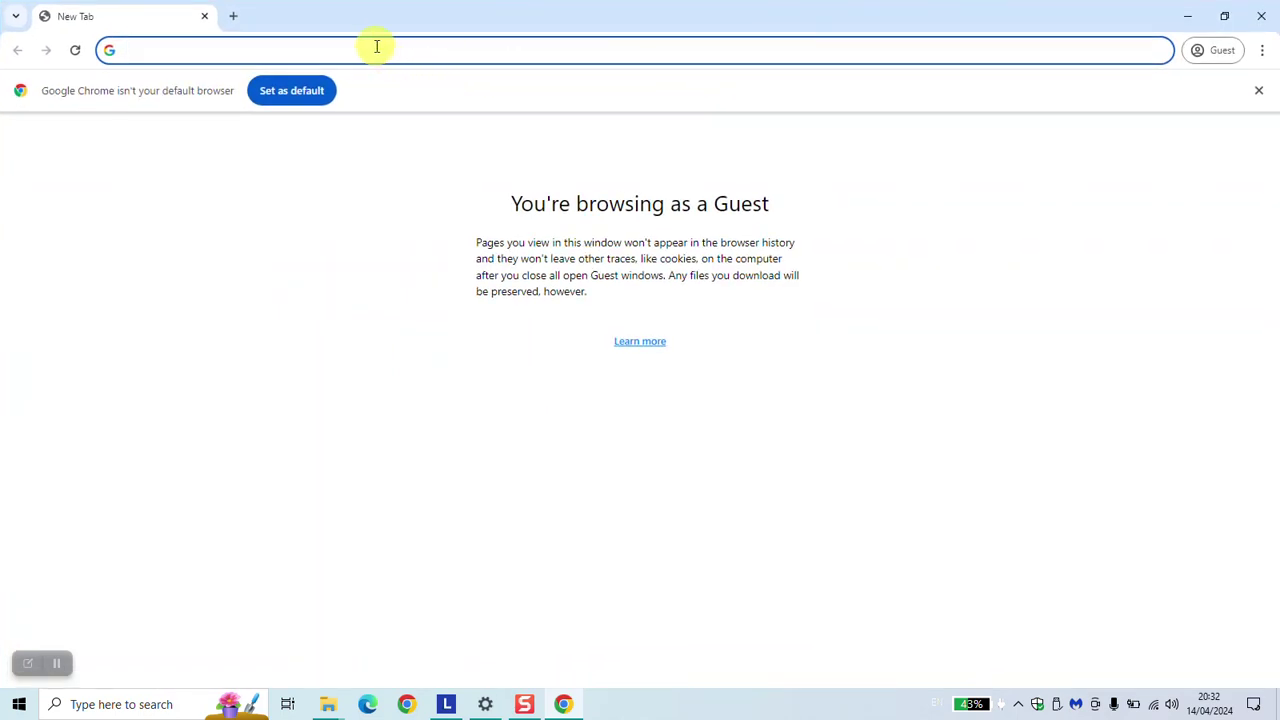
text(download dri)
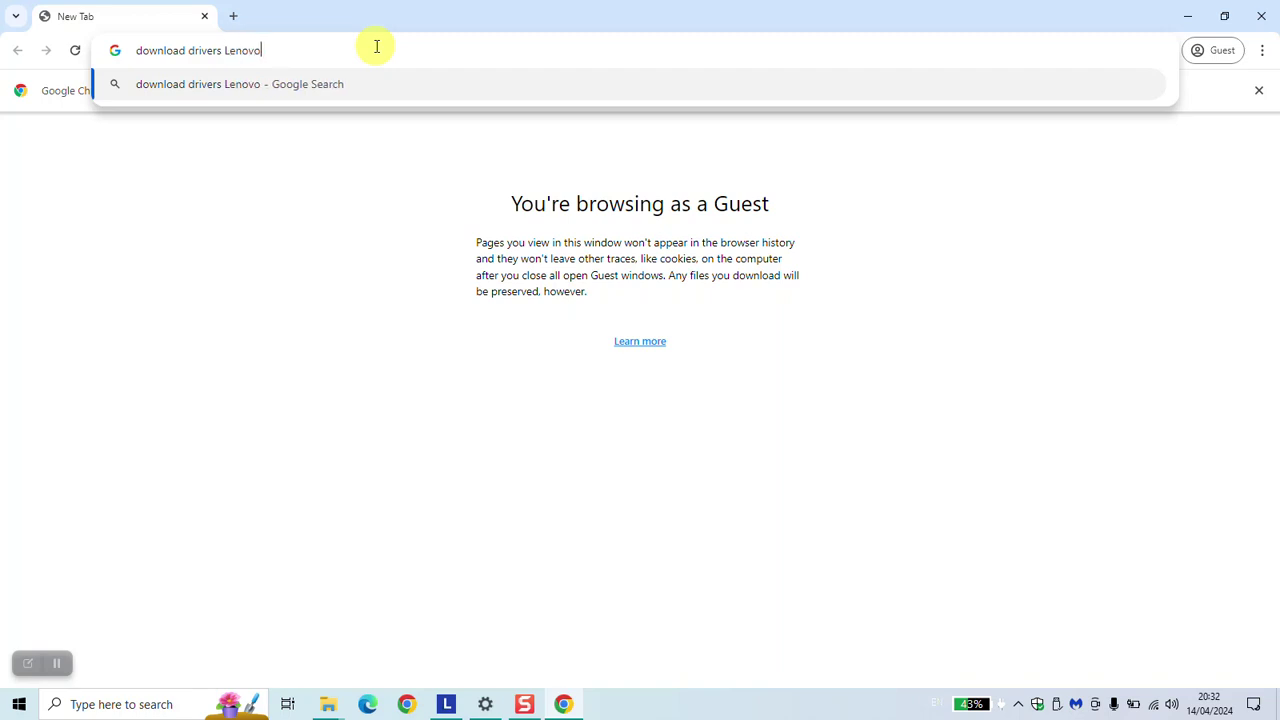
text(vers Lenovo)
key(Return)
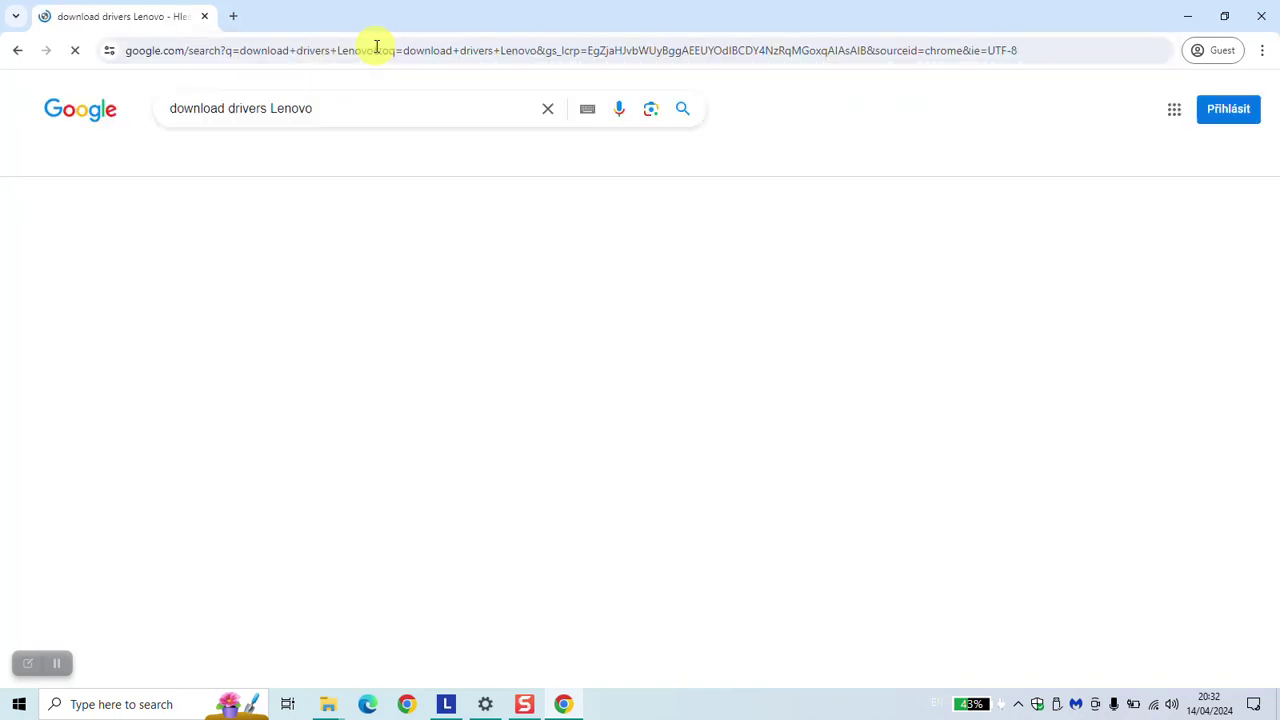
- Change the Google consent page's language to English (United Kingdom) and accept all cookies
click(727, 645)
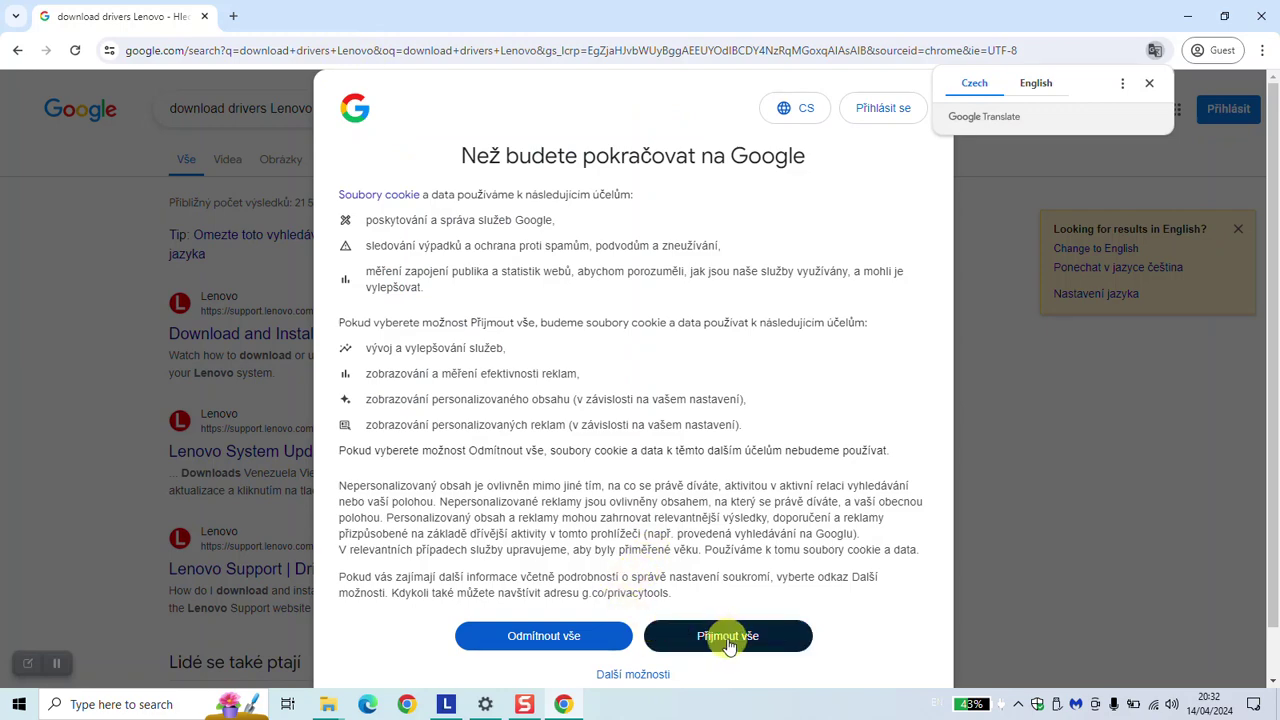
click(800, 110)
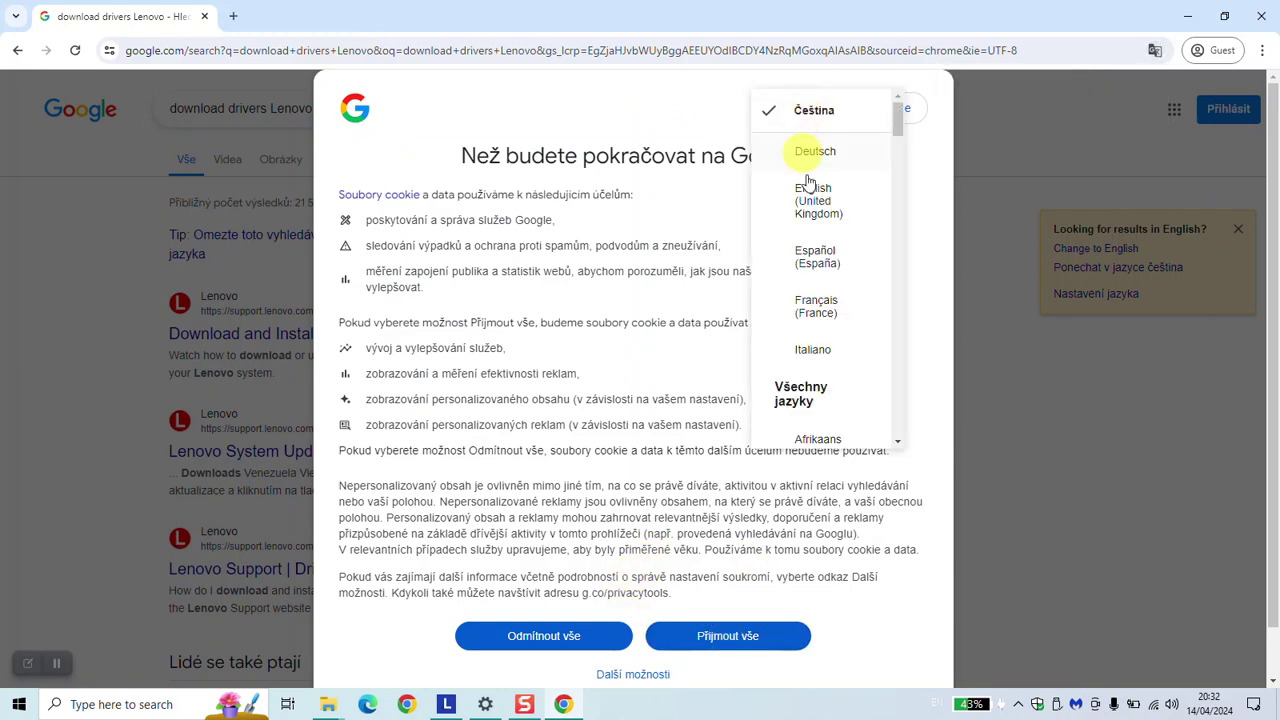
click(808, 205)
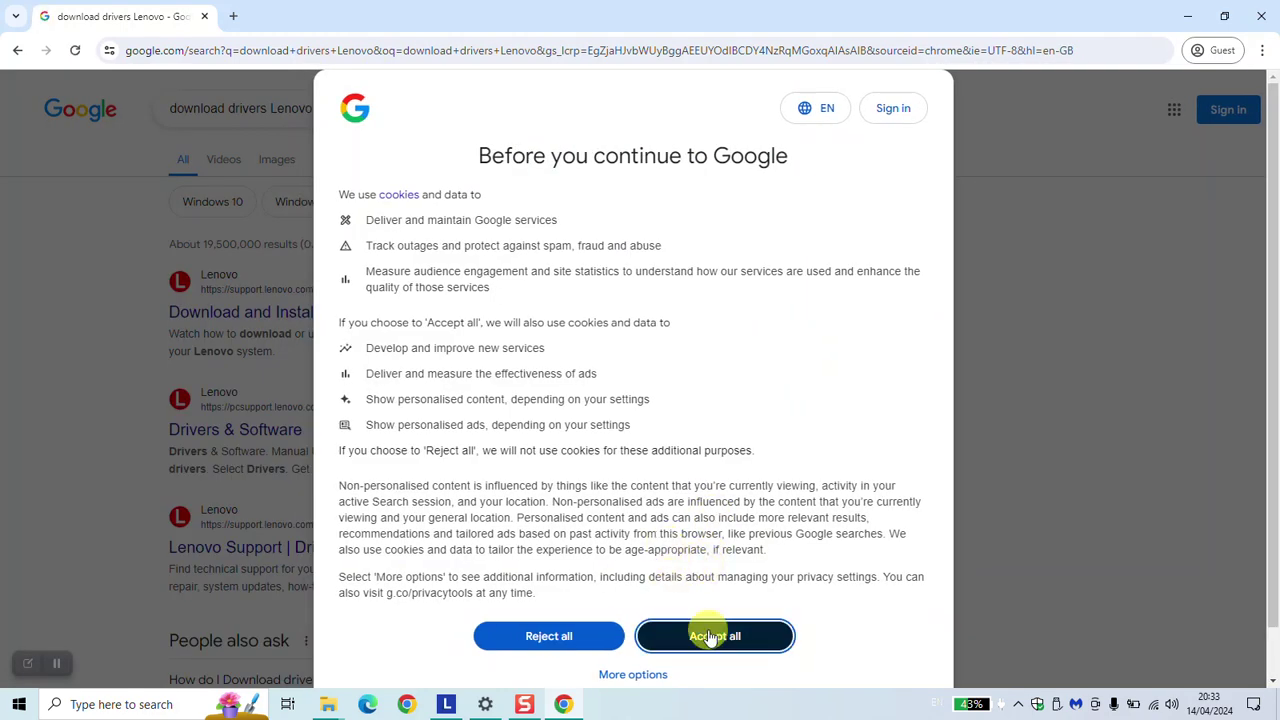
click(708, 634)
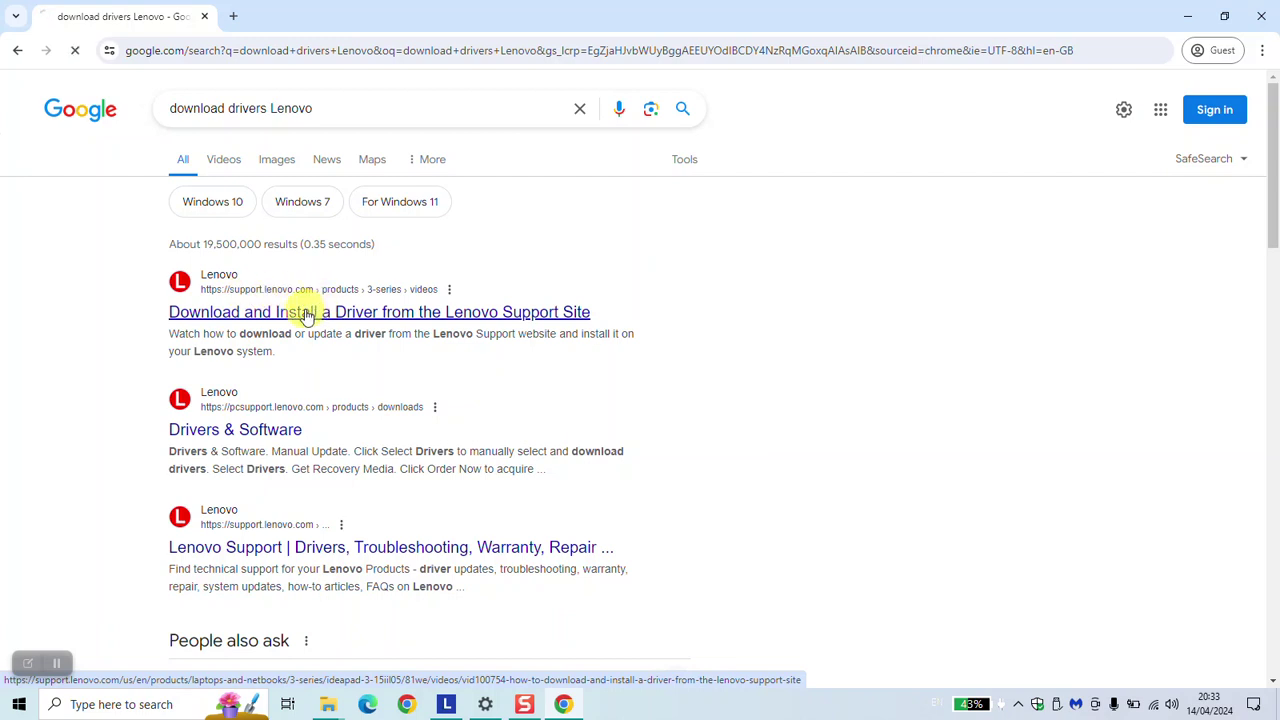
- Search for "download drivers dell" in a new tab and open the "Drivers & Downloads | Dell US" result
click(233, 16)
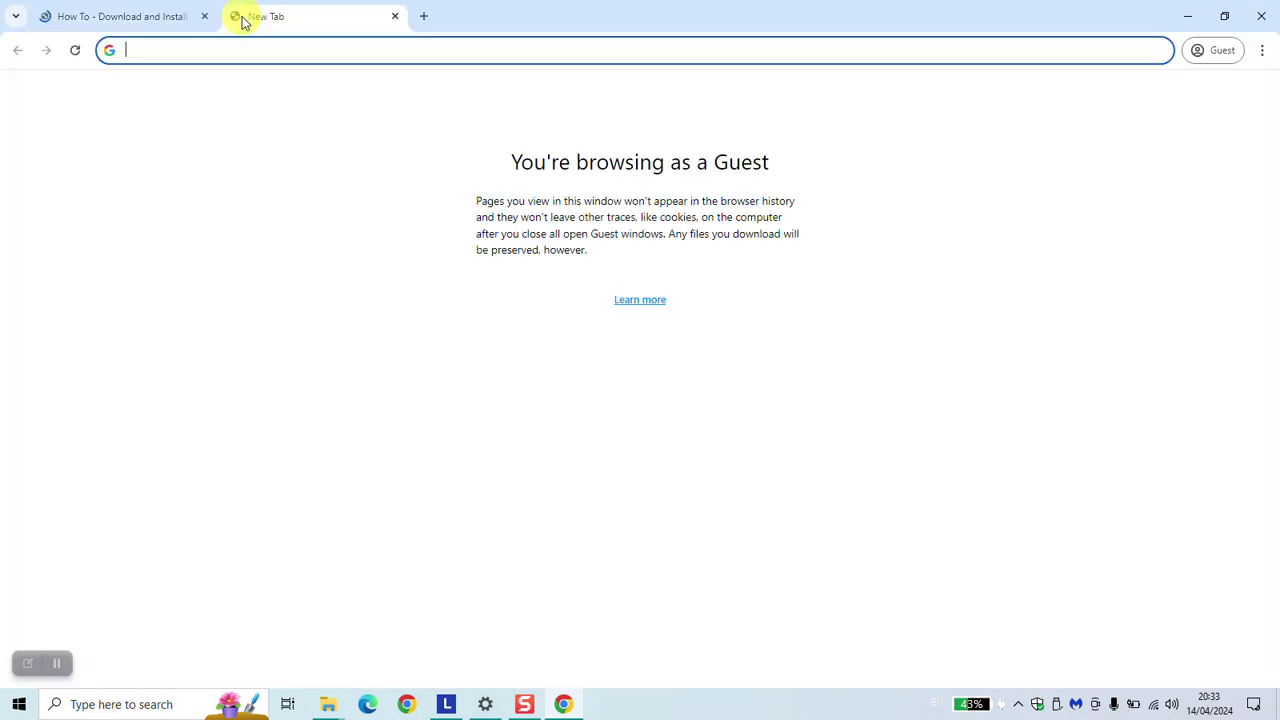
text(downlo)
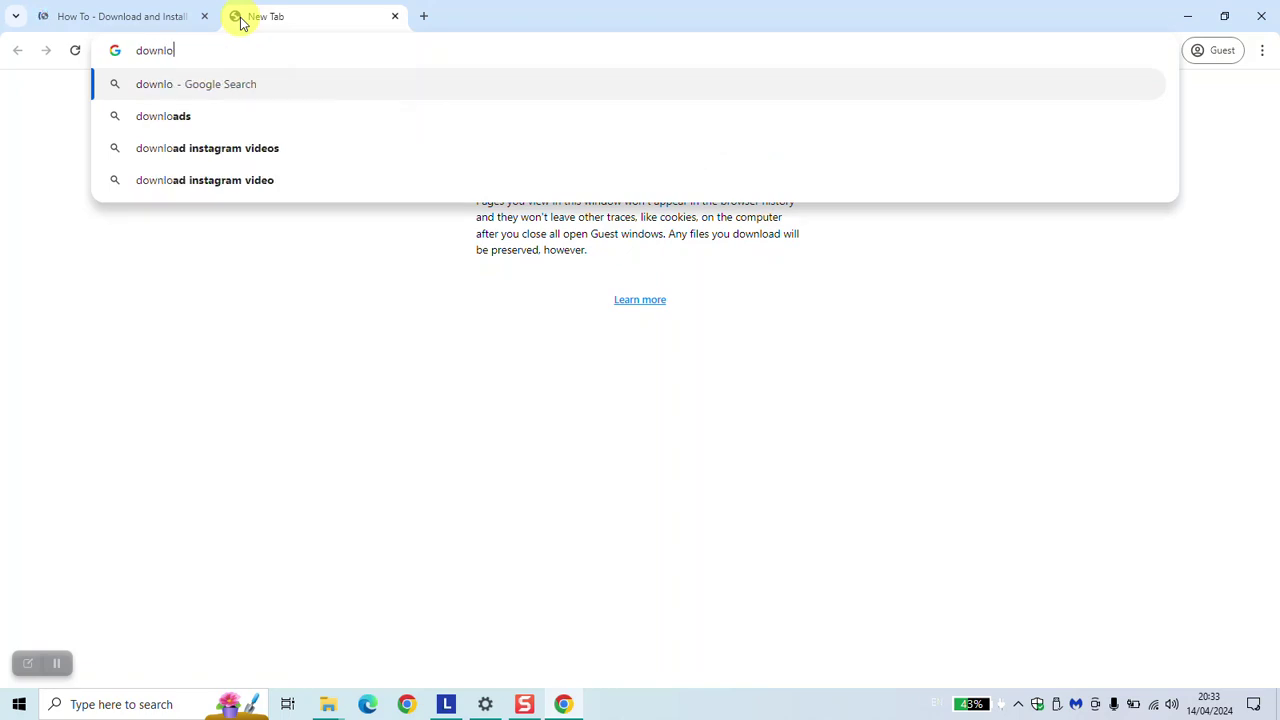
text(ad driver)
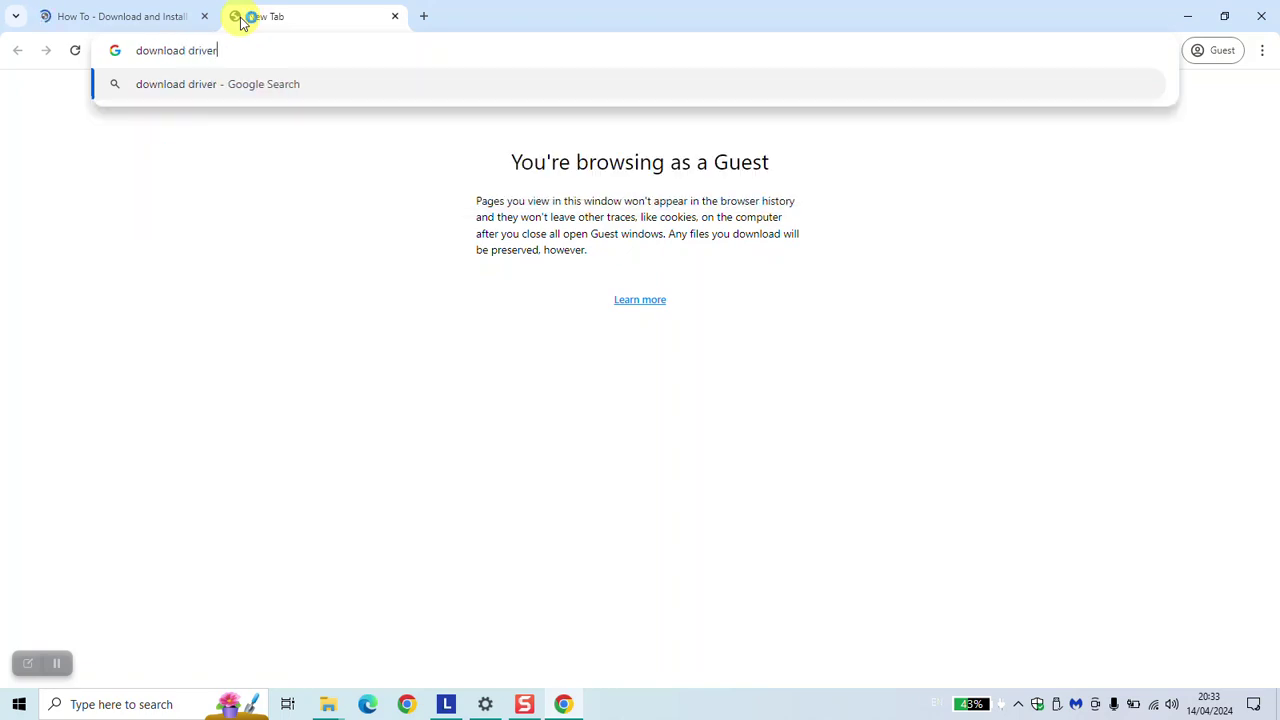
text(s dell)
key(Return)
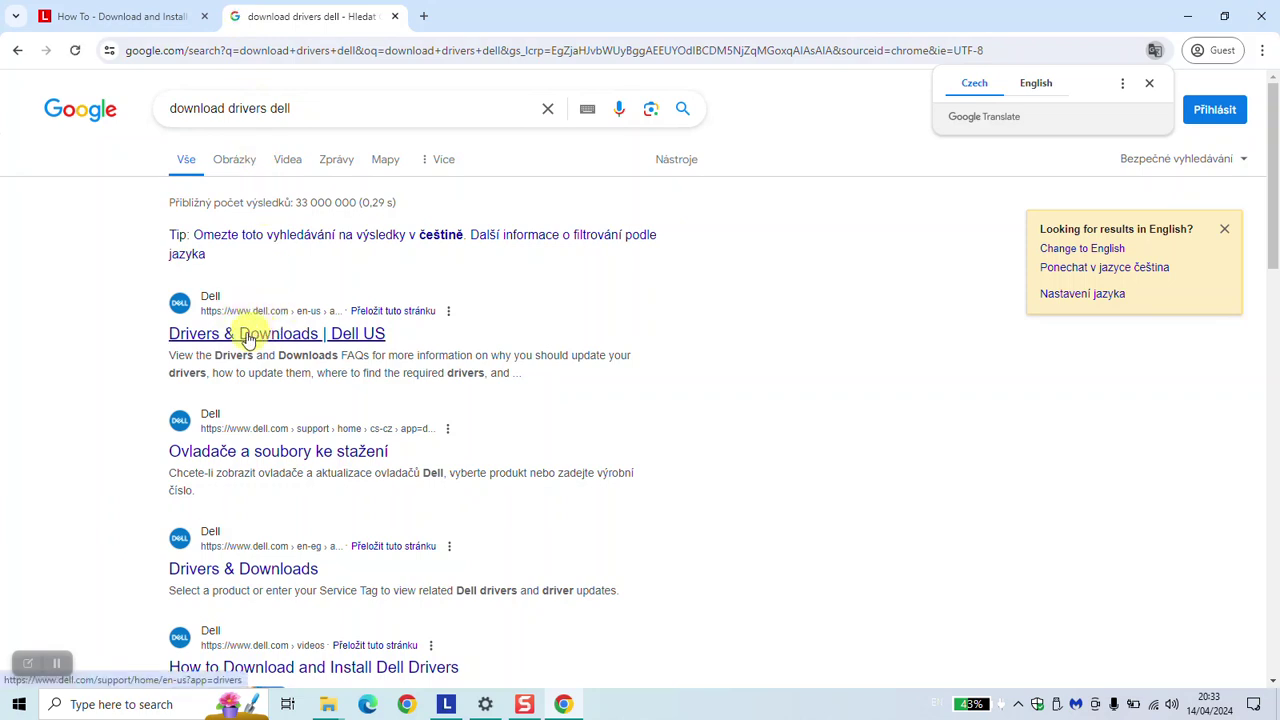
click(251, 334)
- Search for "download drivers asus" in a new tab and open the ASUS Global Download Center, accepting its cookies
click(421, 16)
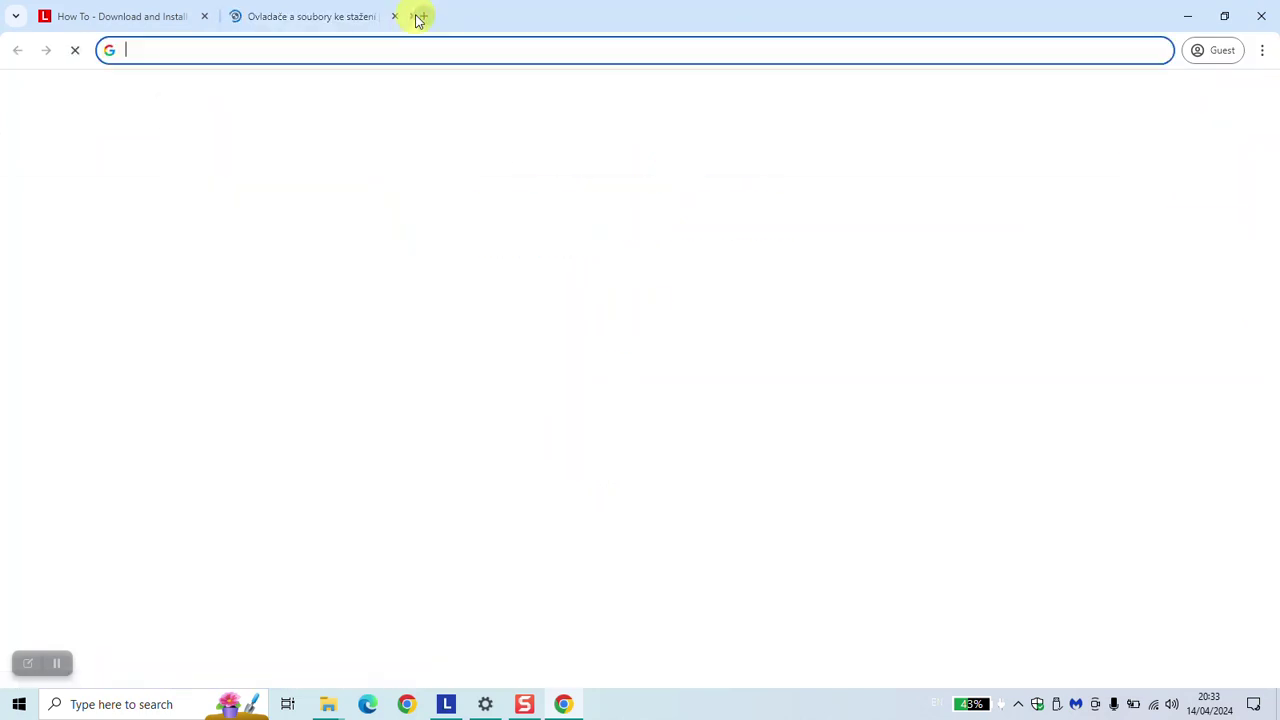
text(download )
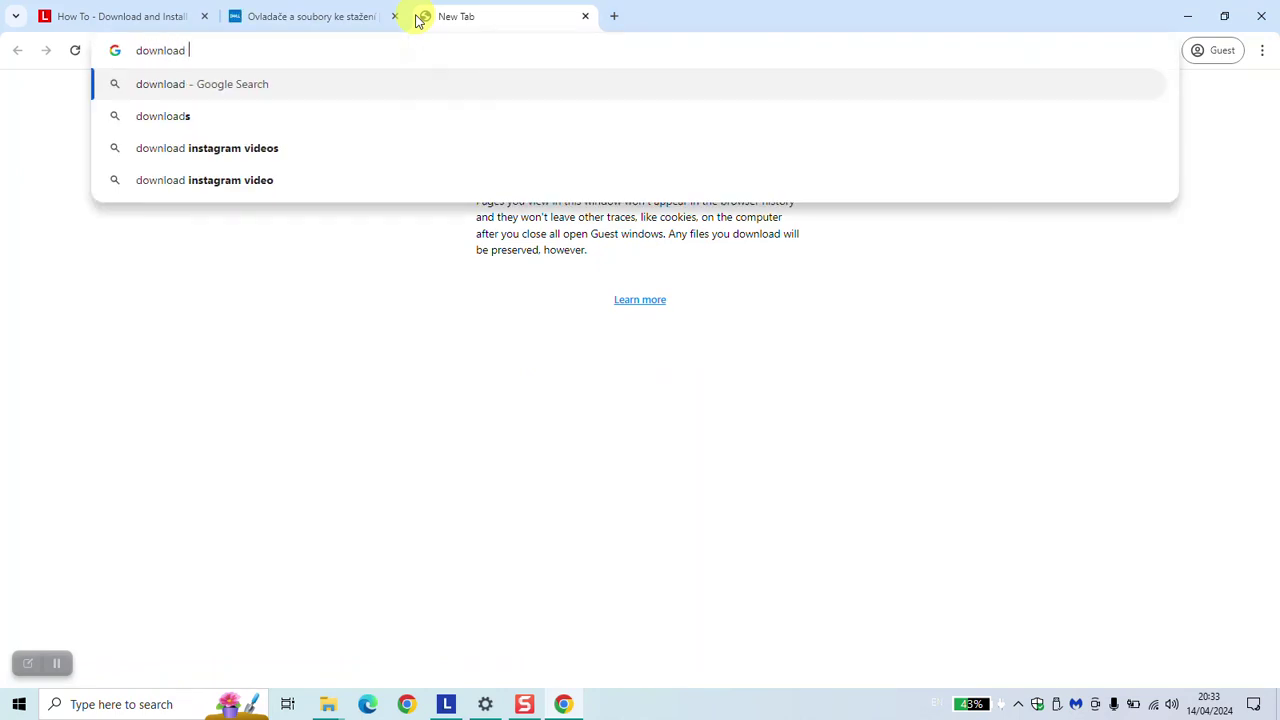
text(drivers asus)
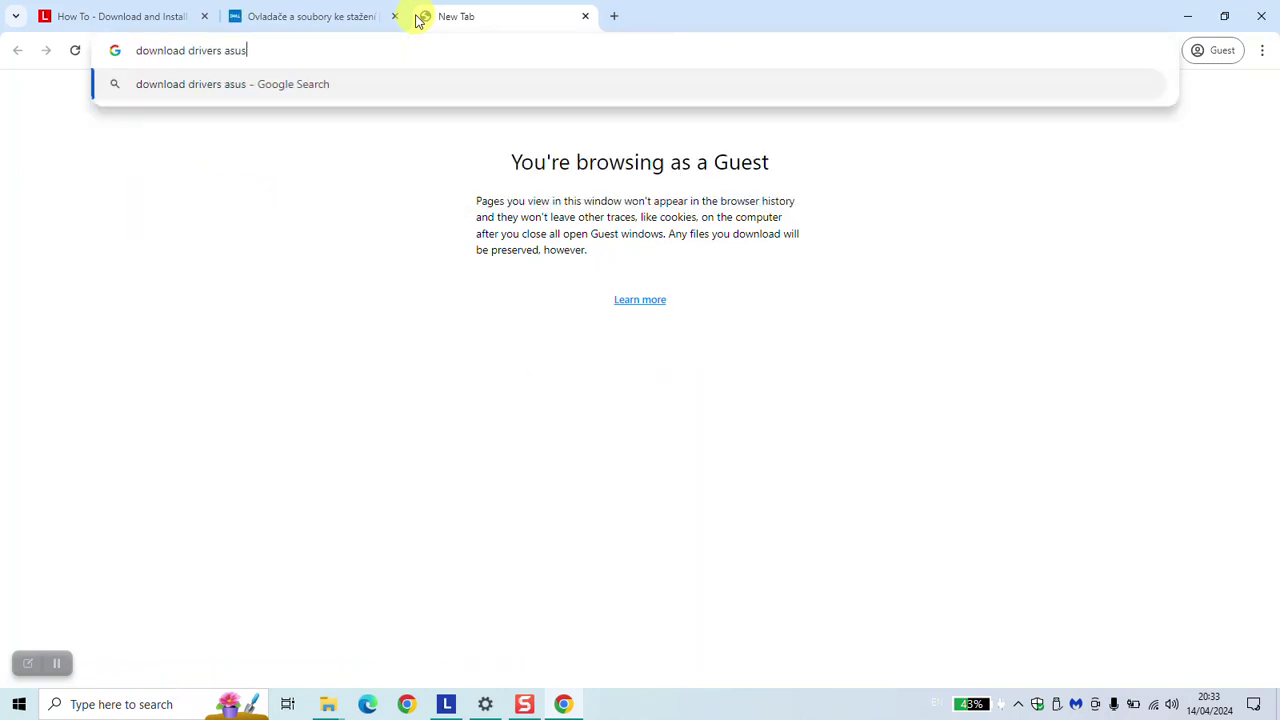
key(Return)
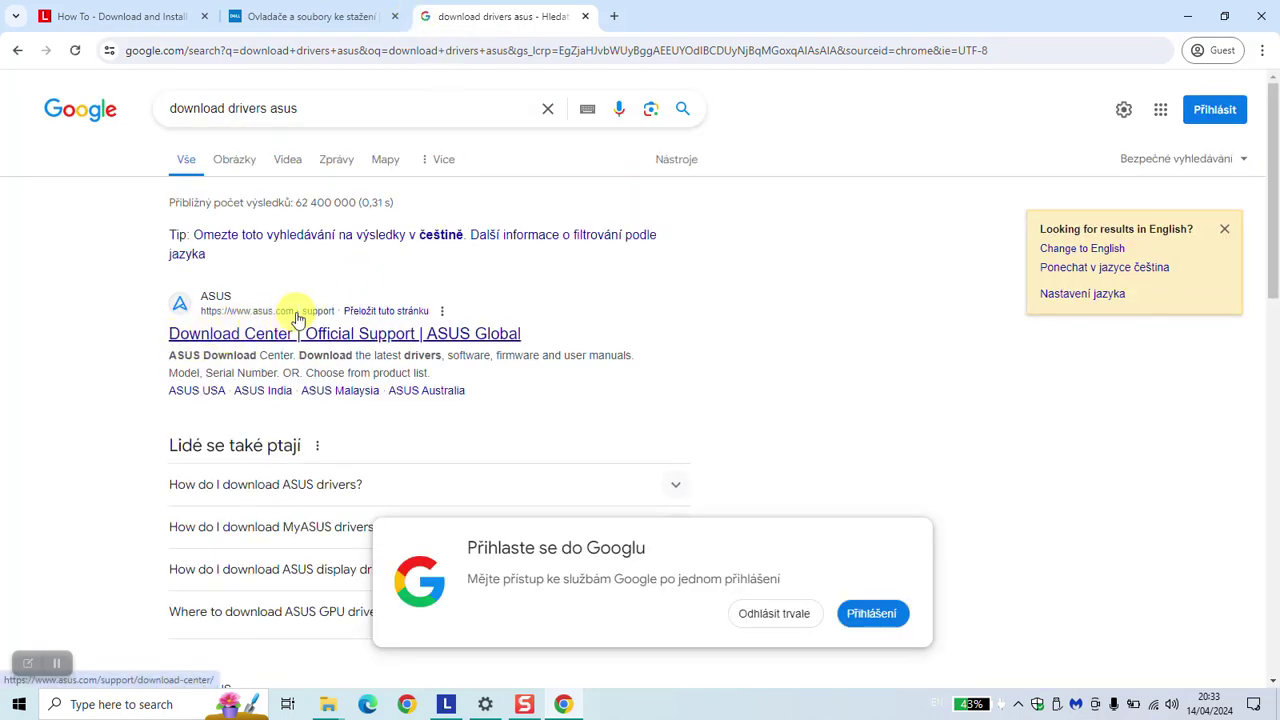
click(285, 333)
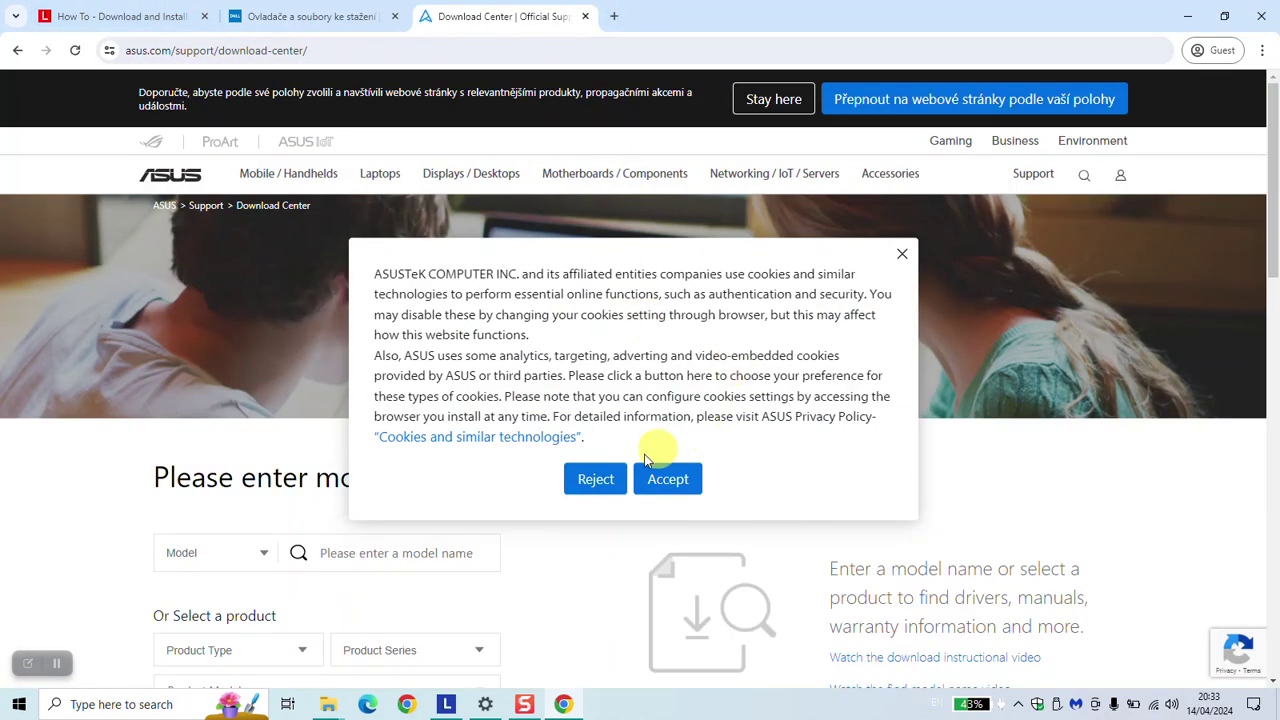
click(666, 477)
- Return to the Lenovo support page, proceed with the United States of America site and accept its cookies
click(300, 16)
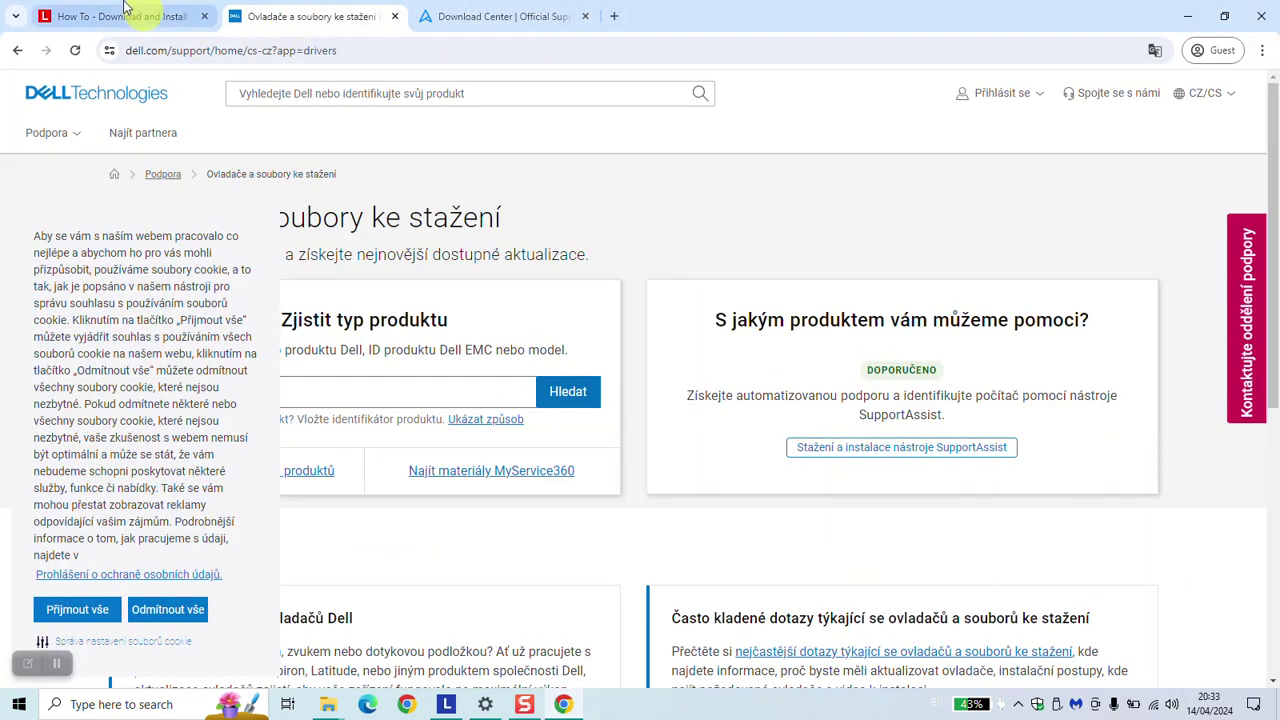
click(108, 16)
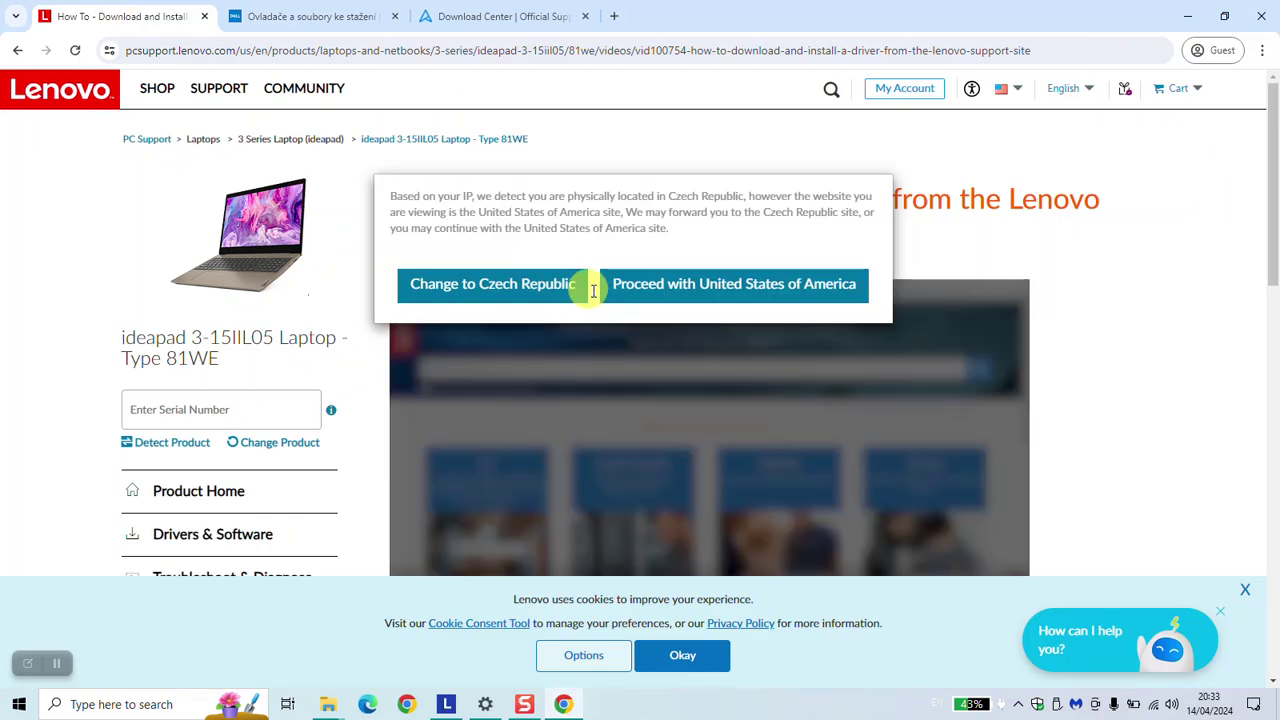
click(703, 290)
click(680, 655)
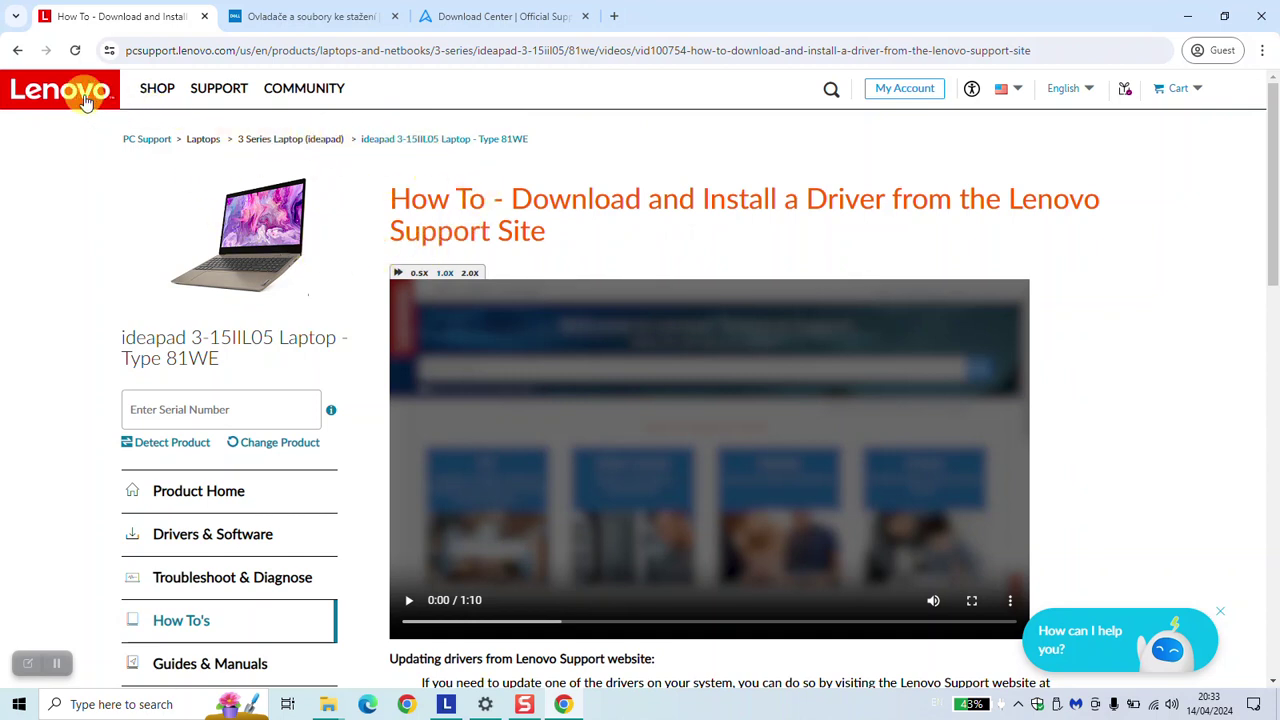
- Go to the Lenovo support home page and detect this computer's model under the PC product family
click(212, 95)
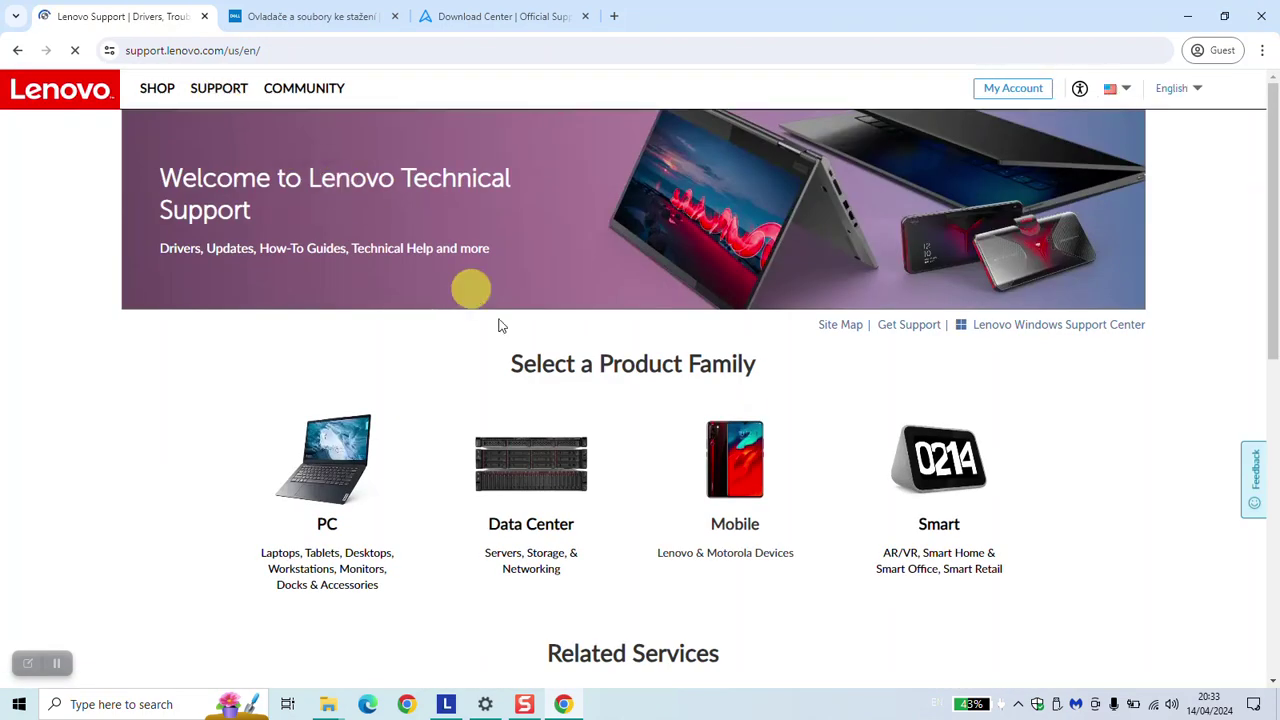
mouse_move(328, 486)
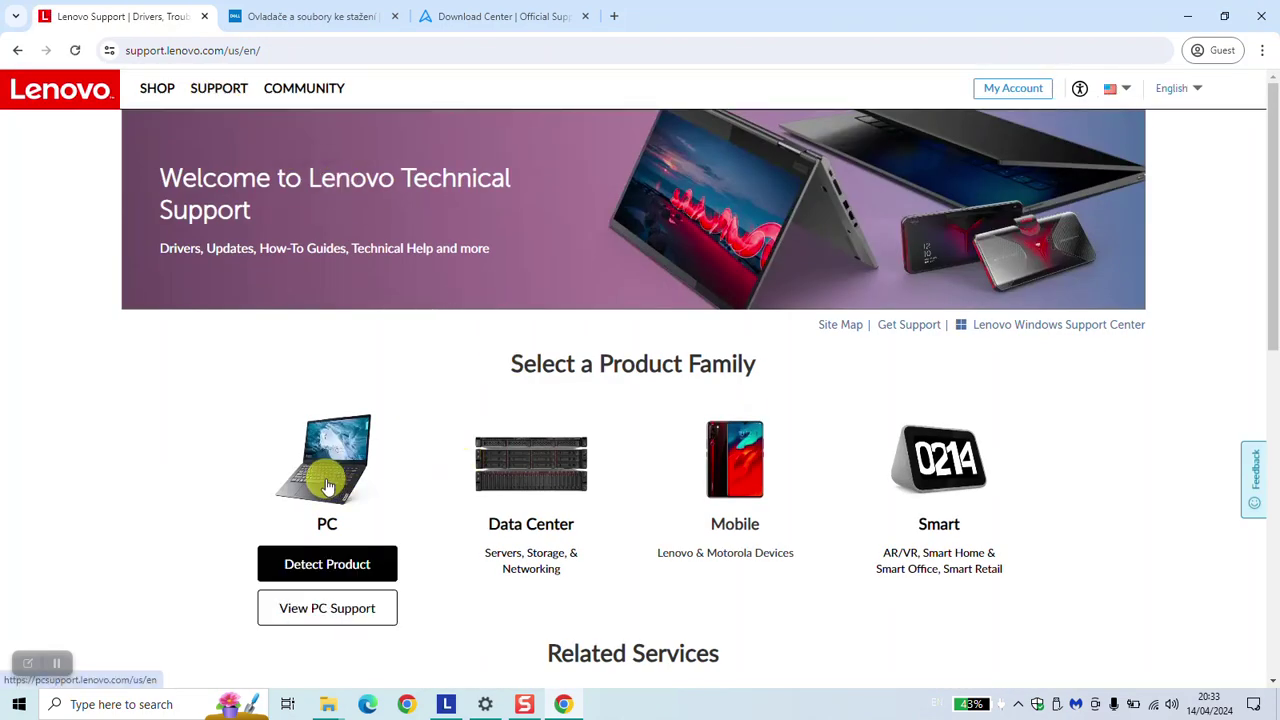
click(322, 566)
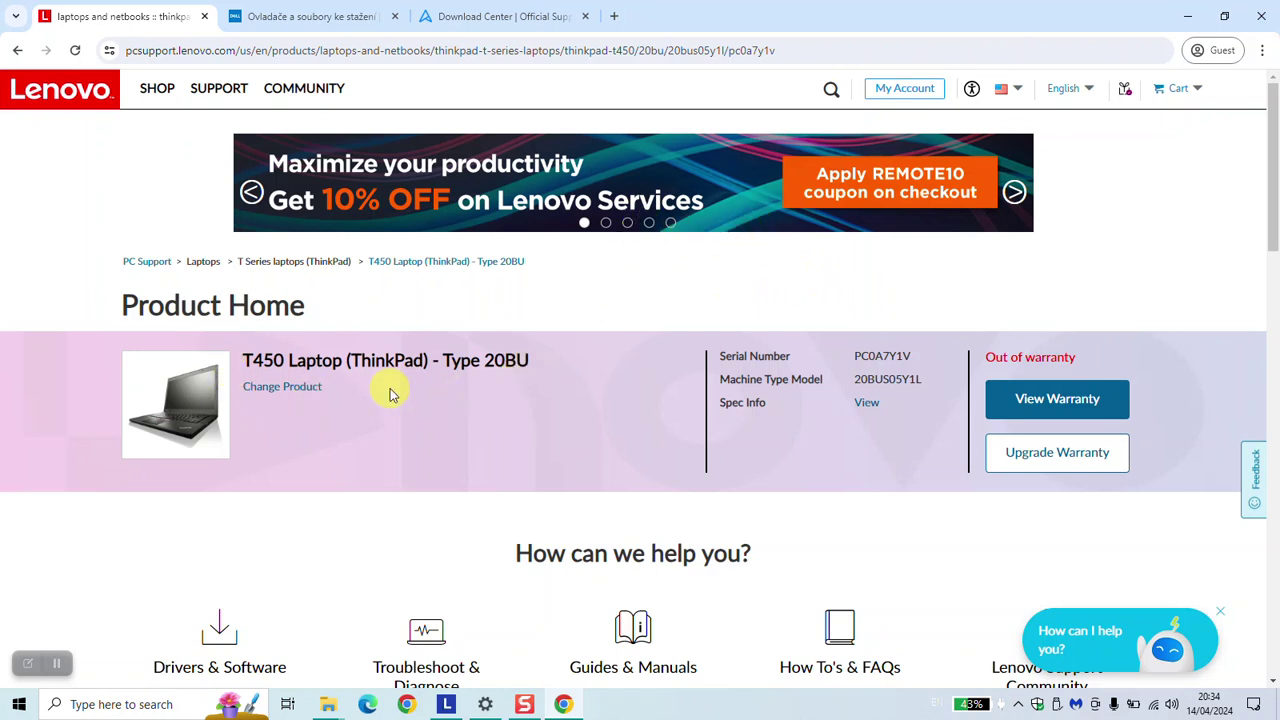
- Open the T450 laptop's Drivers & Software page and choose to select drivers manually
scroll(388, 370, down, 2)
scroll(384, 356, down, 1)
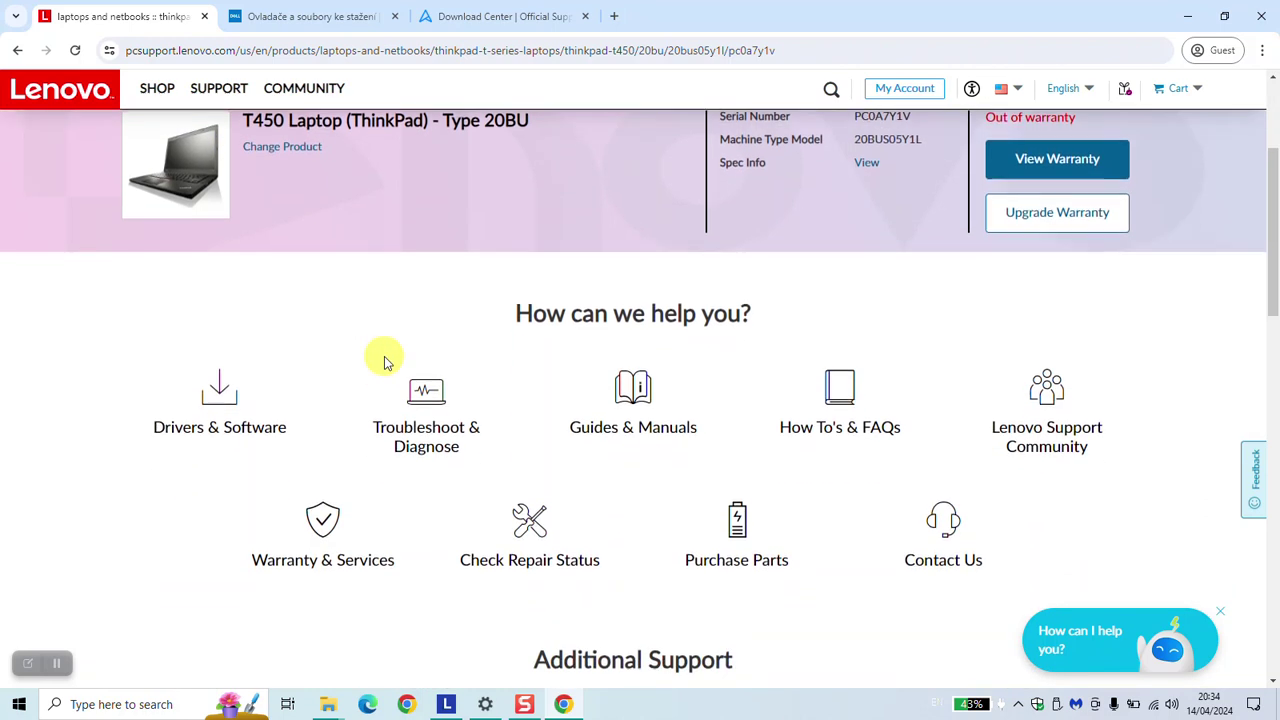
click(219, 389)
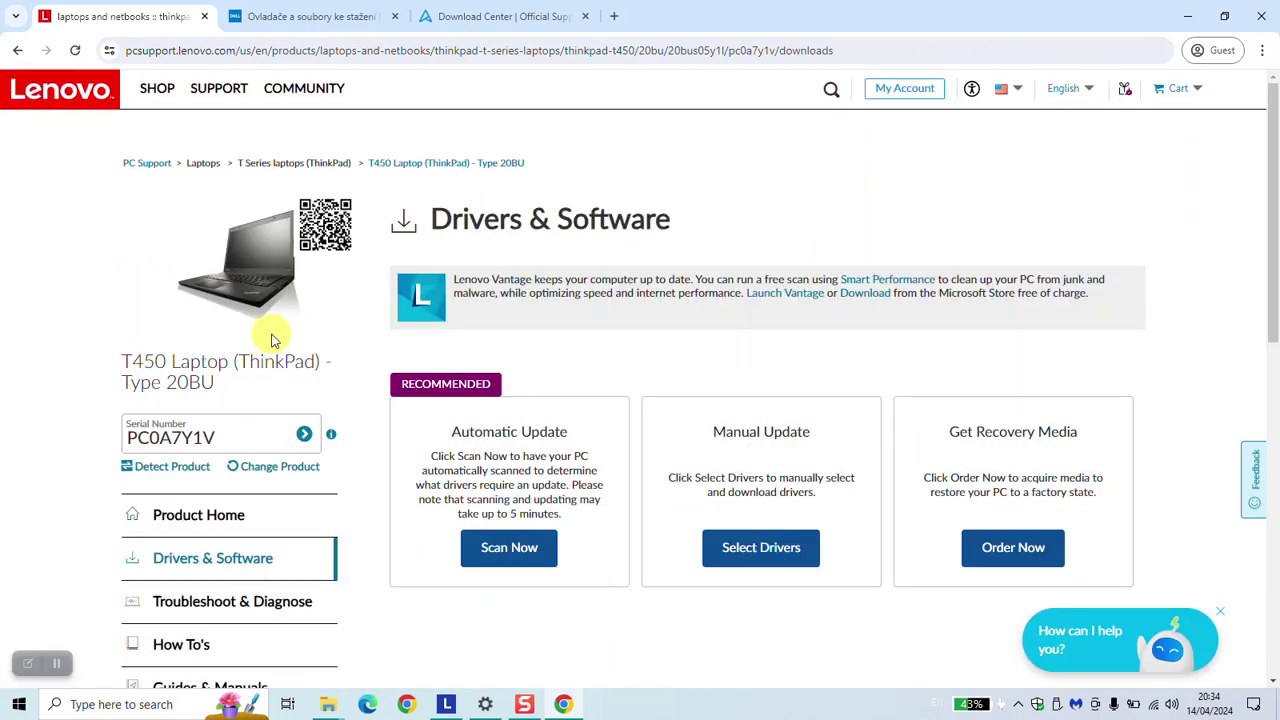
scroll(275, 340, down, 2)
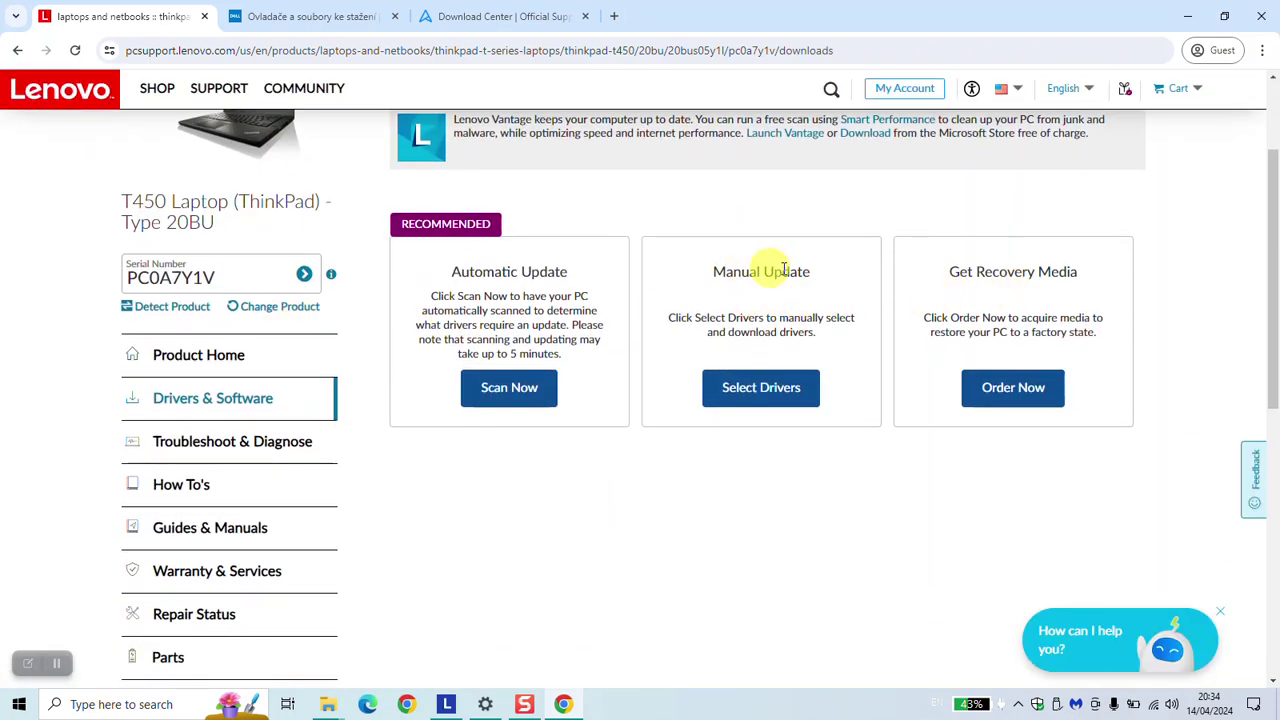
click(765, 390)
click(791, 309)
- Open the Bluetooth and Modem category in the manual driver list
scroll(1142, 240, down, 3)
scroll(1142, 240, up, 1)
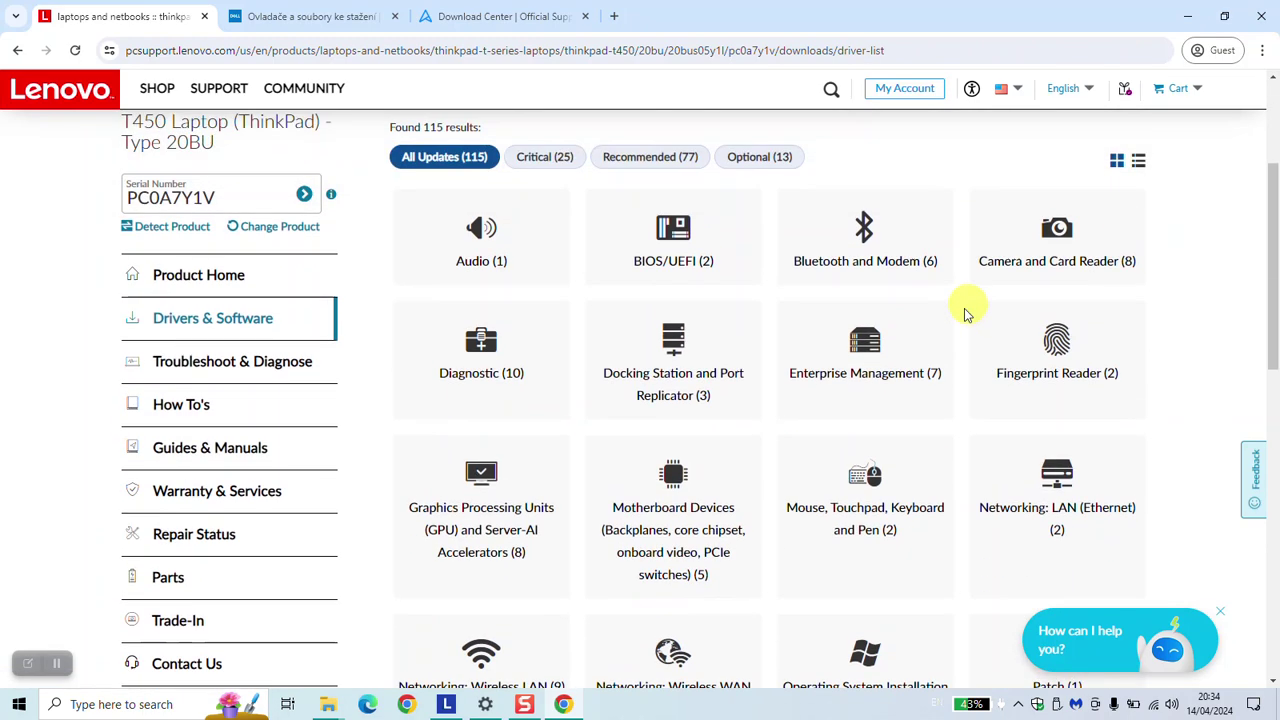
click(865, 240)
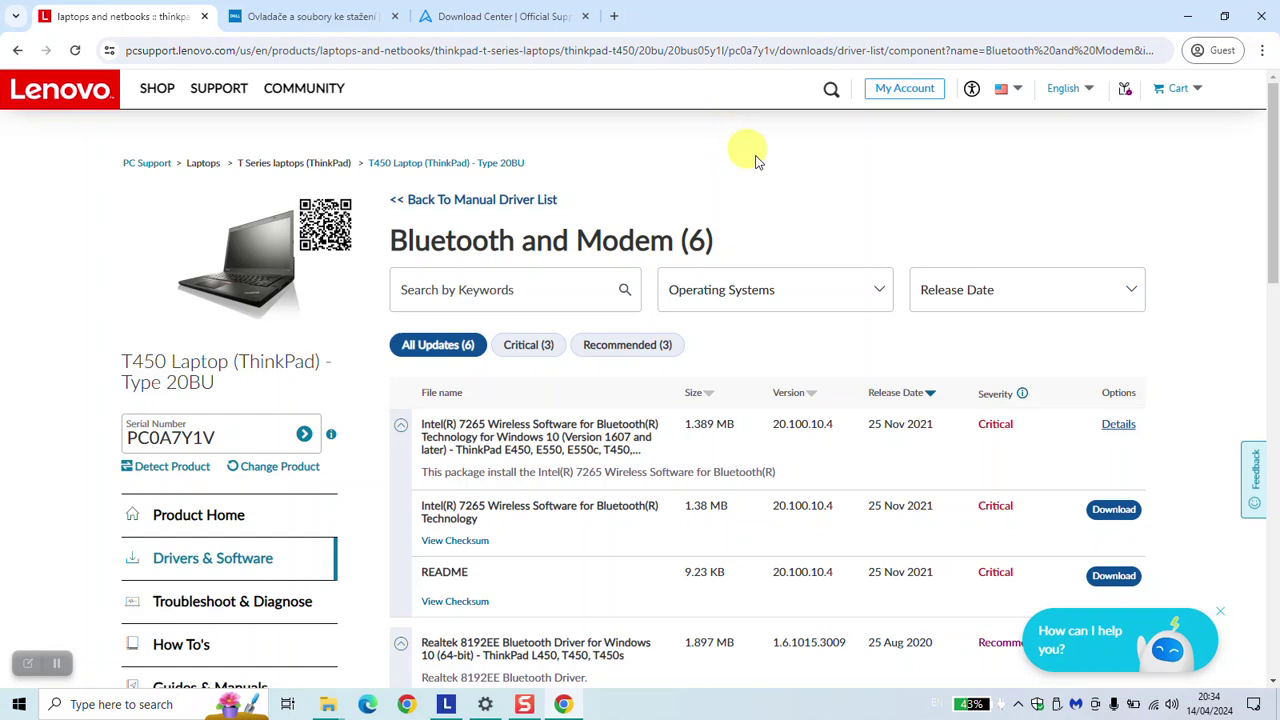
- Download the Intel(R) 7265 Wireless Software for Bluetooth(R) Technology and save it as jbbf13ww on the LIB1 BACKUP (F:) drive
scroll(811, 203, down, 2)
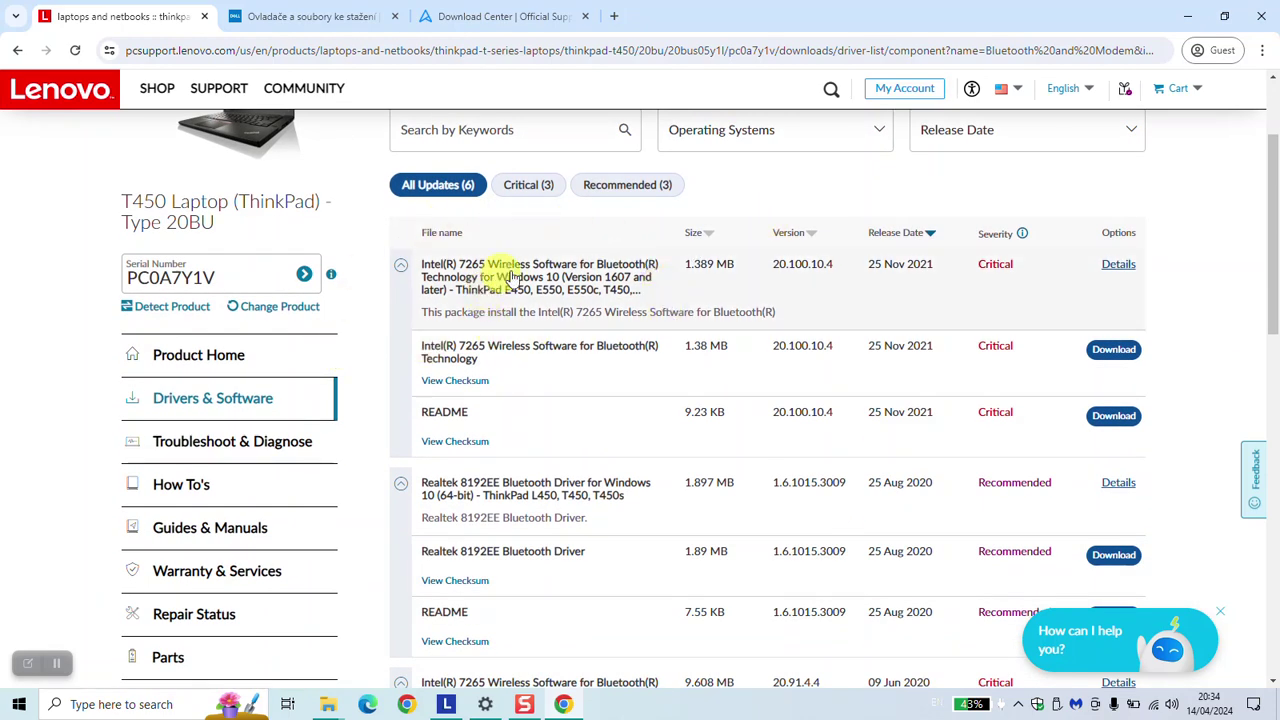
click(1114, 357)
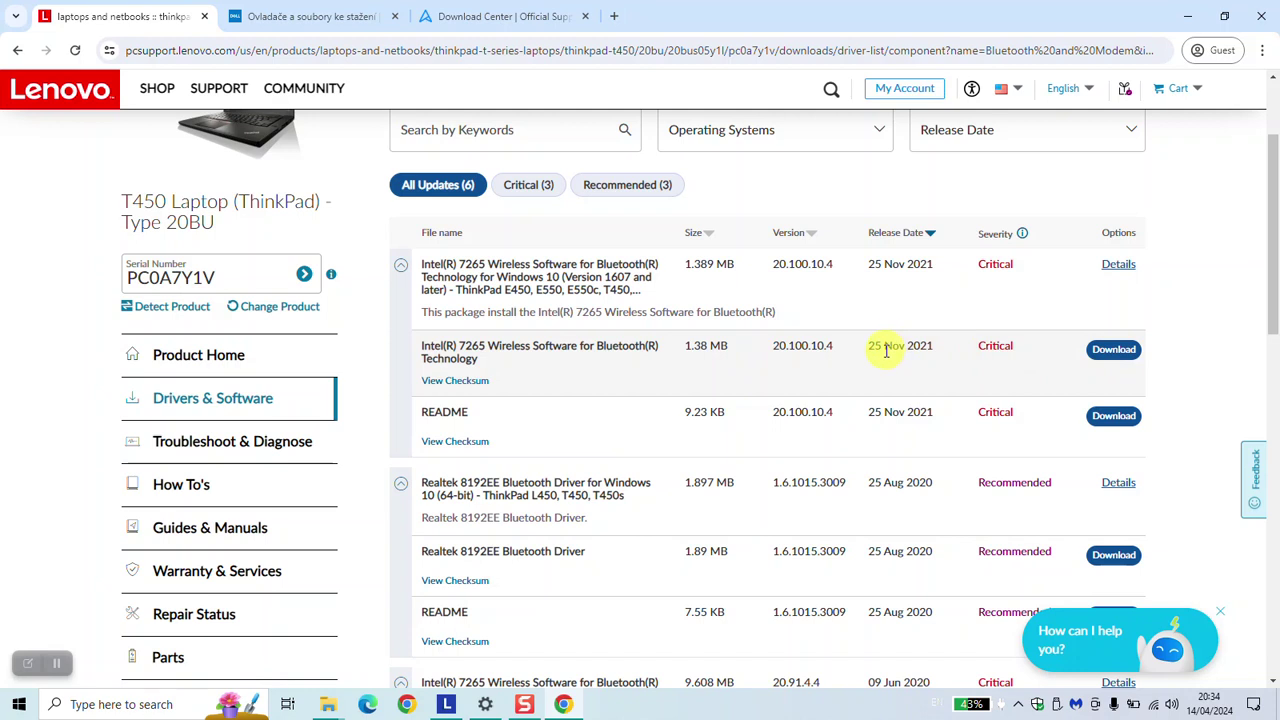
click(1118, 362)
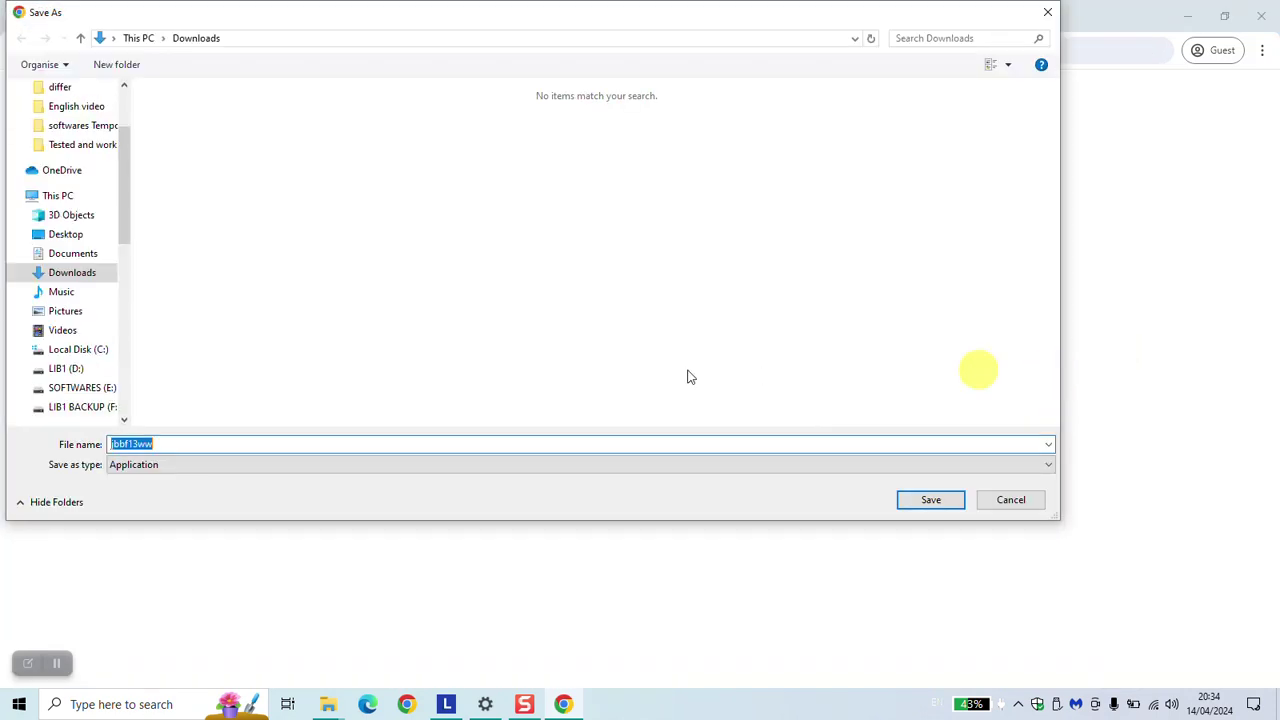
click(84, 410)
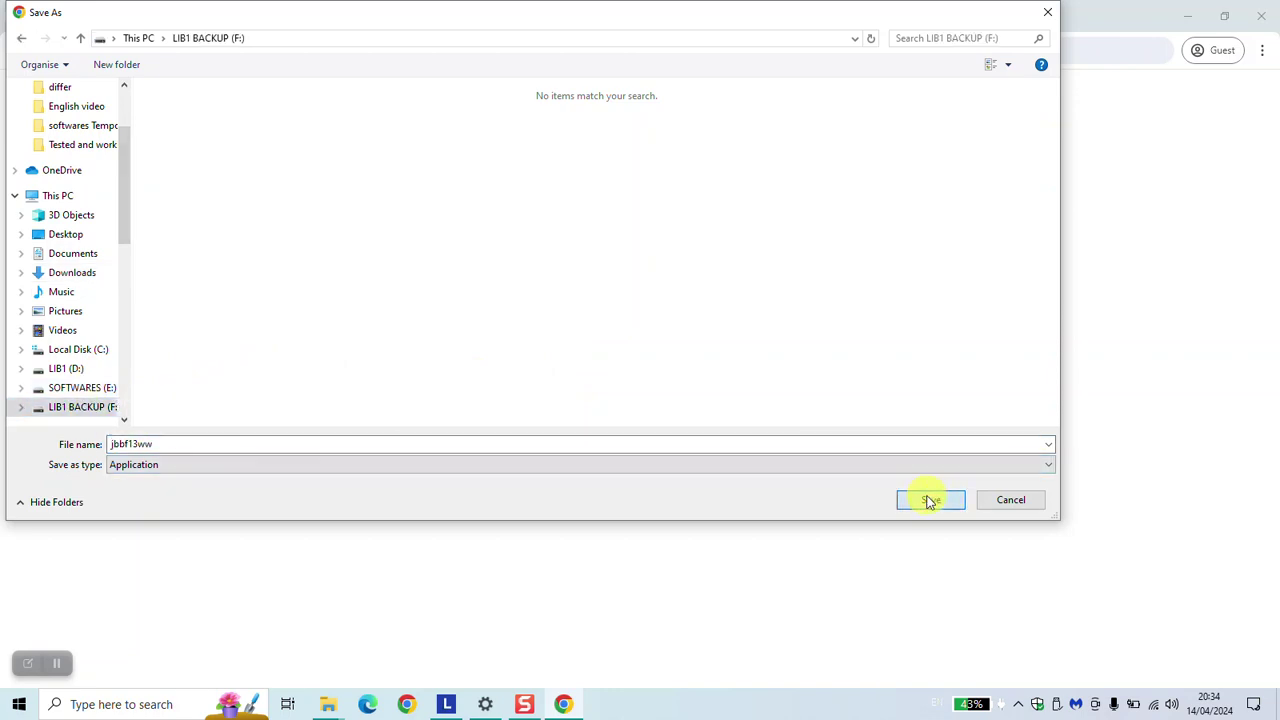
click(929, 500)
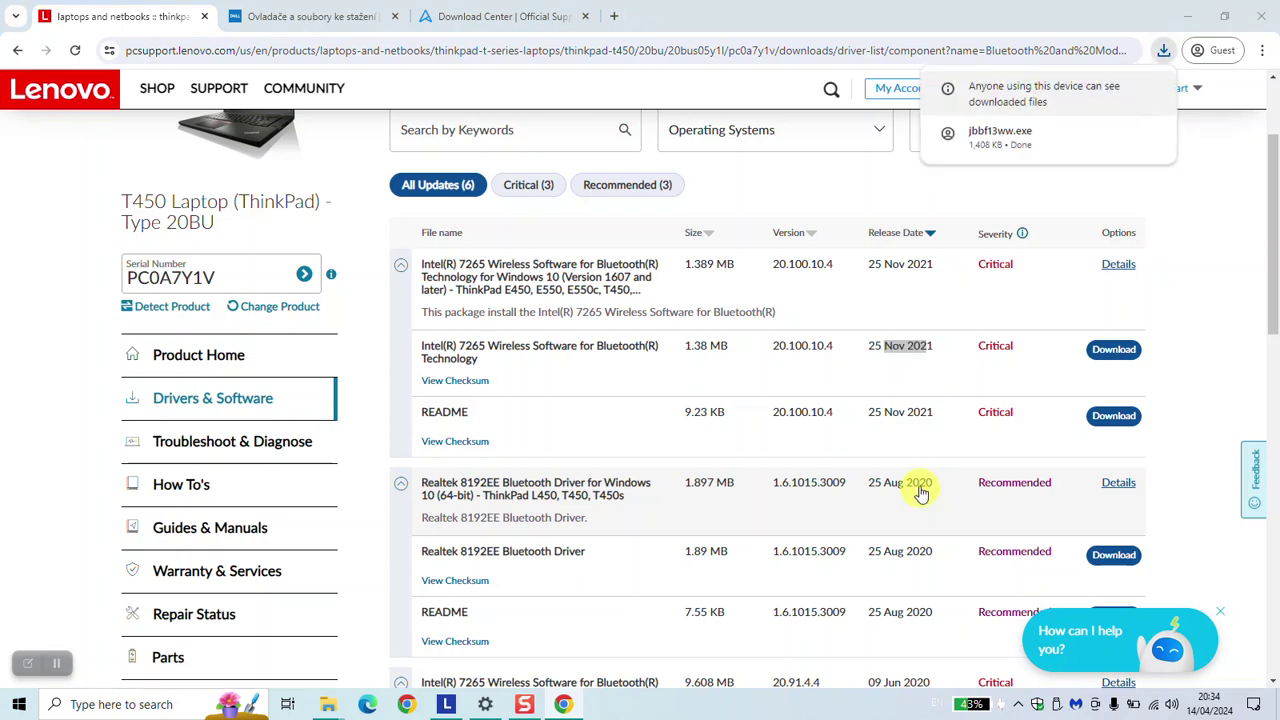
- Switch to File Explorer, locate the jbbf13ww installer on LIB1 BACKUP (F:), check its available actions and minimise the window
key(super+e)
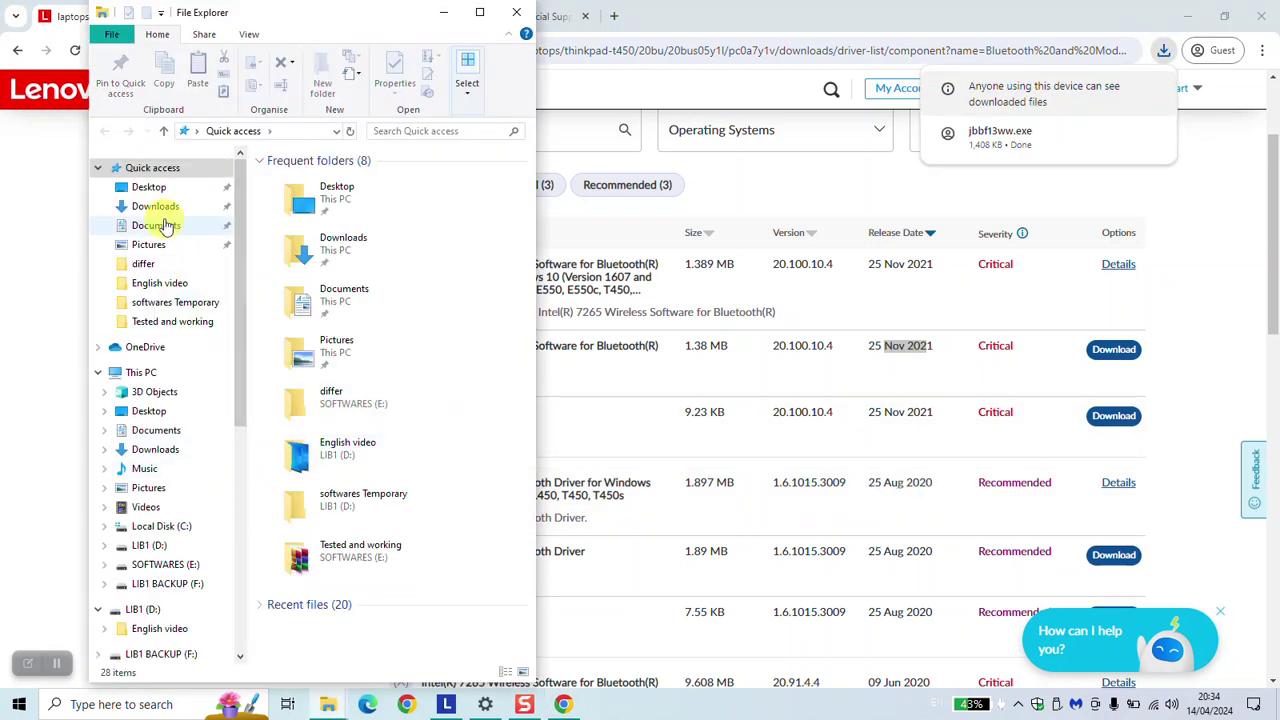
click(175, 584)
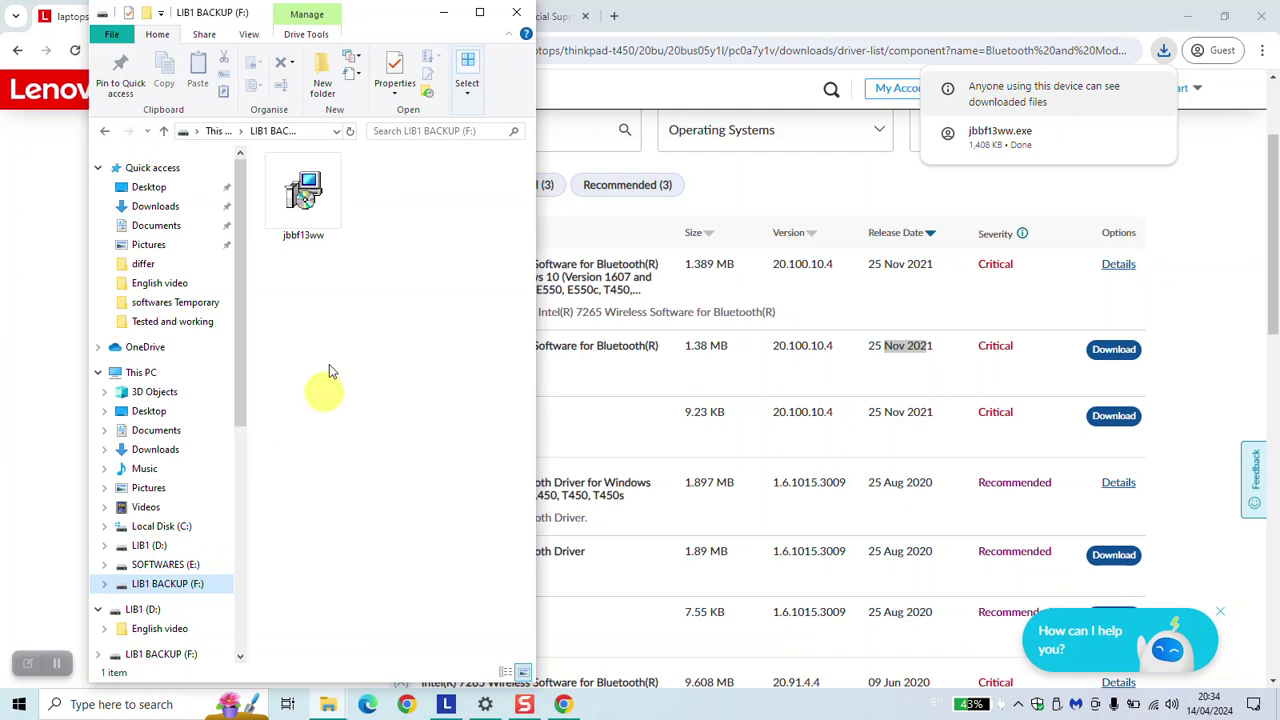
right_click(321, 209)
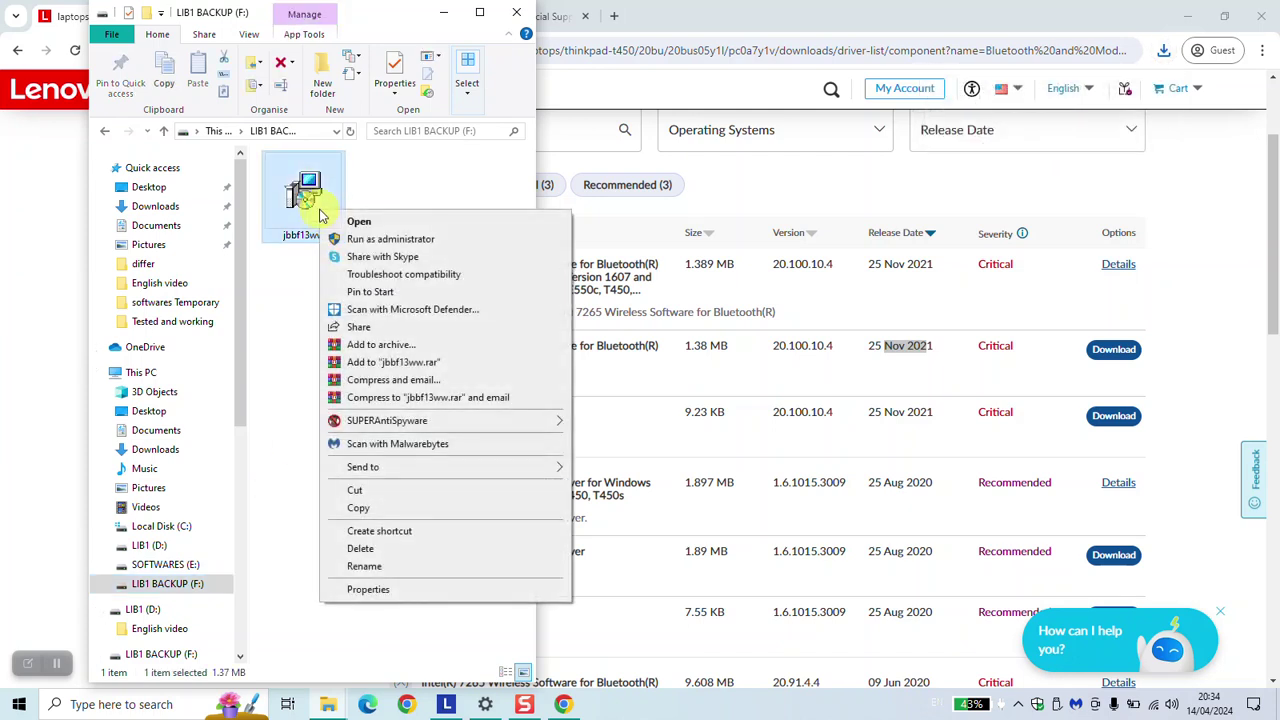
click(281, 290)
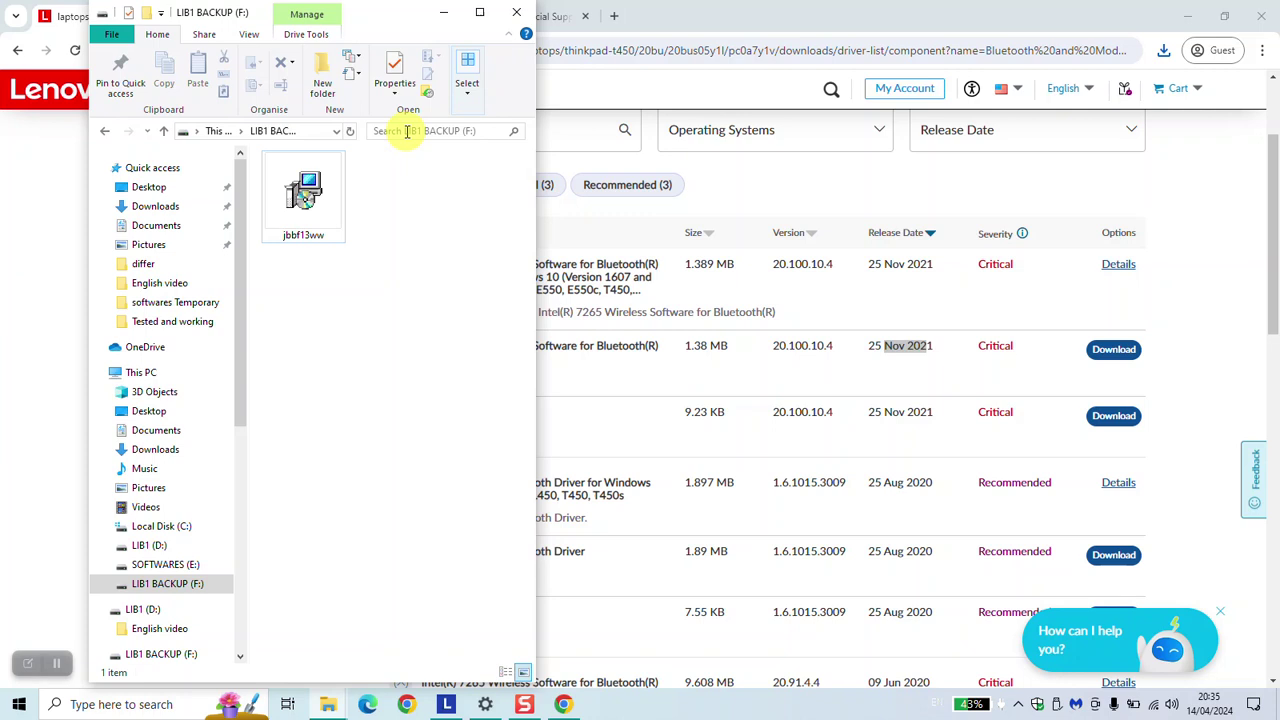
click(441, 19)
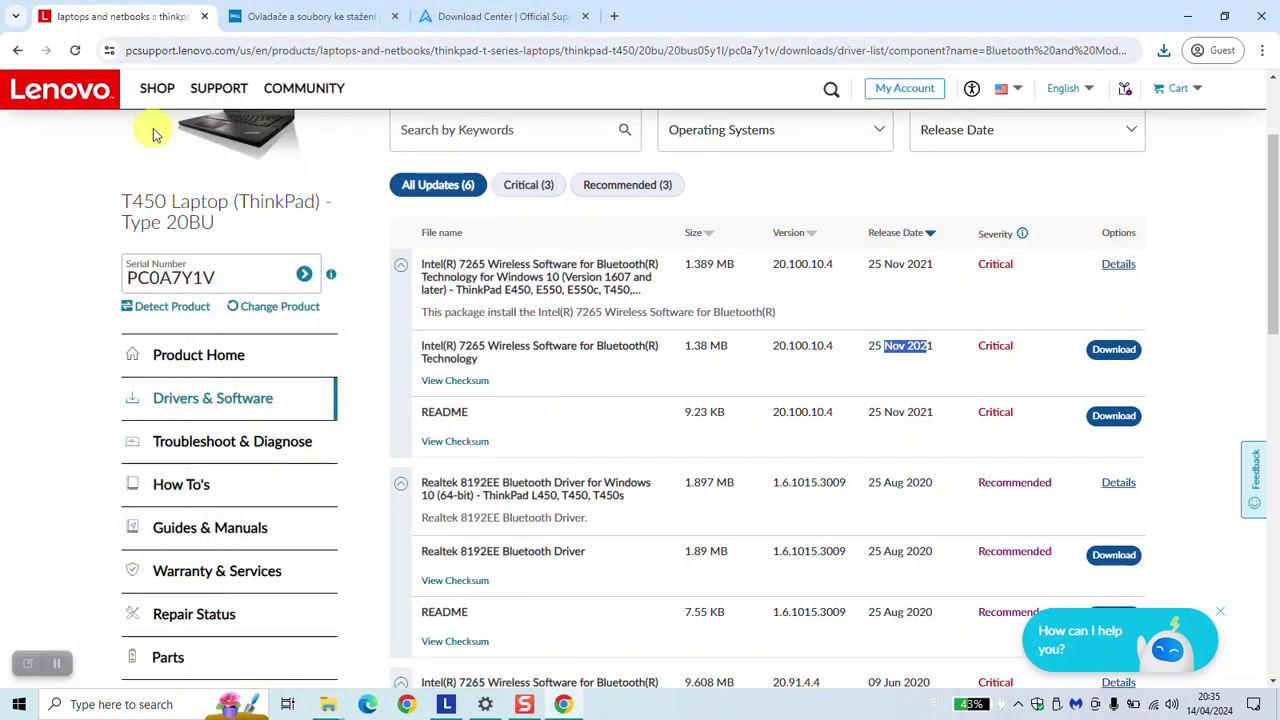
- Close the Lenovo tab and reject all cookies on the Dell drivers page
key(ctrl+w)
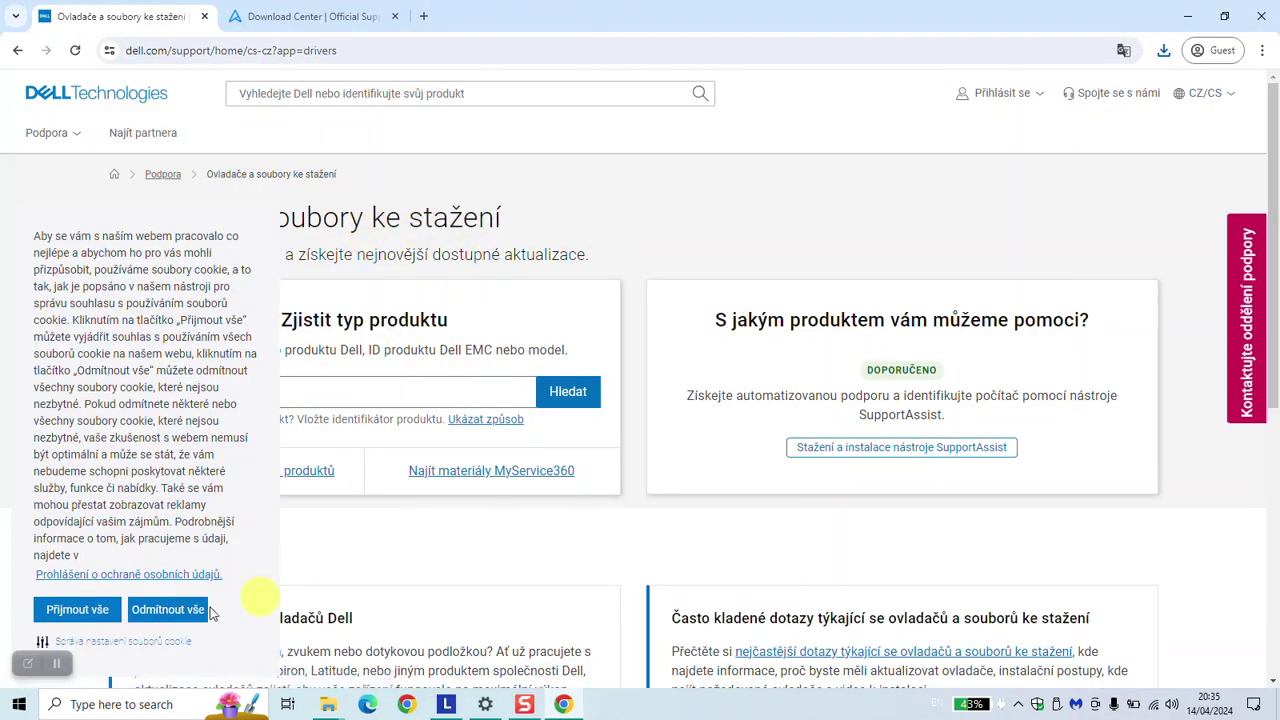
click(168, 609)
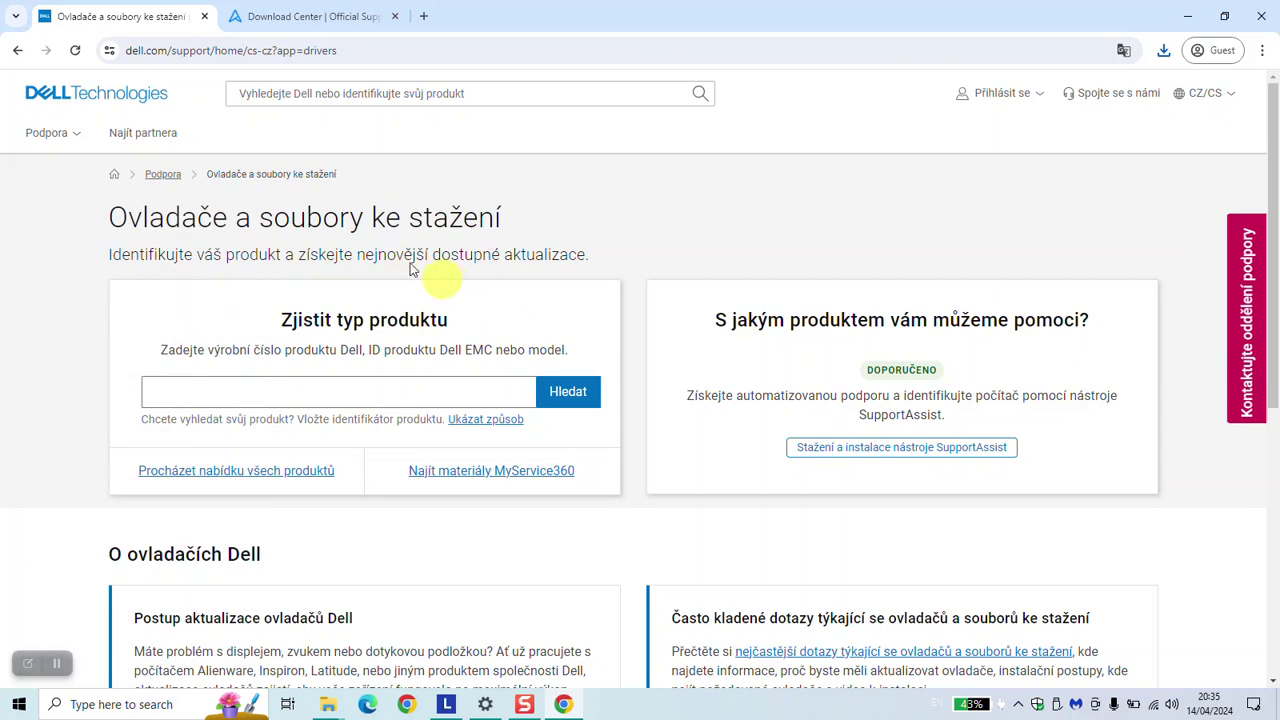
- Change the Dell site's region and language to Estonia/English
click(1230, 100)
click(1230, 100)
click(1230, 100)
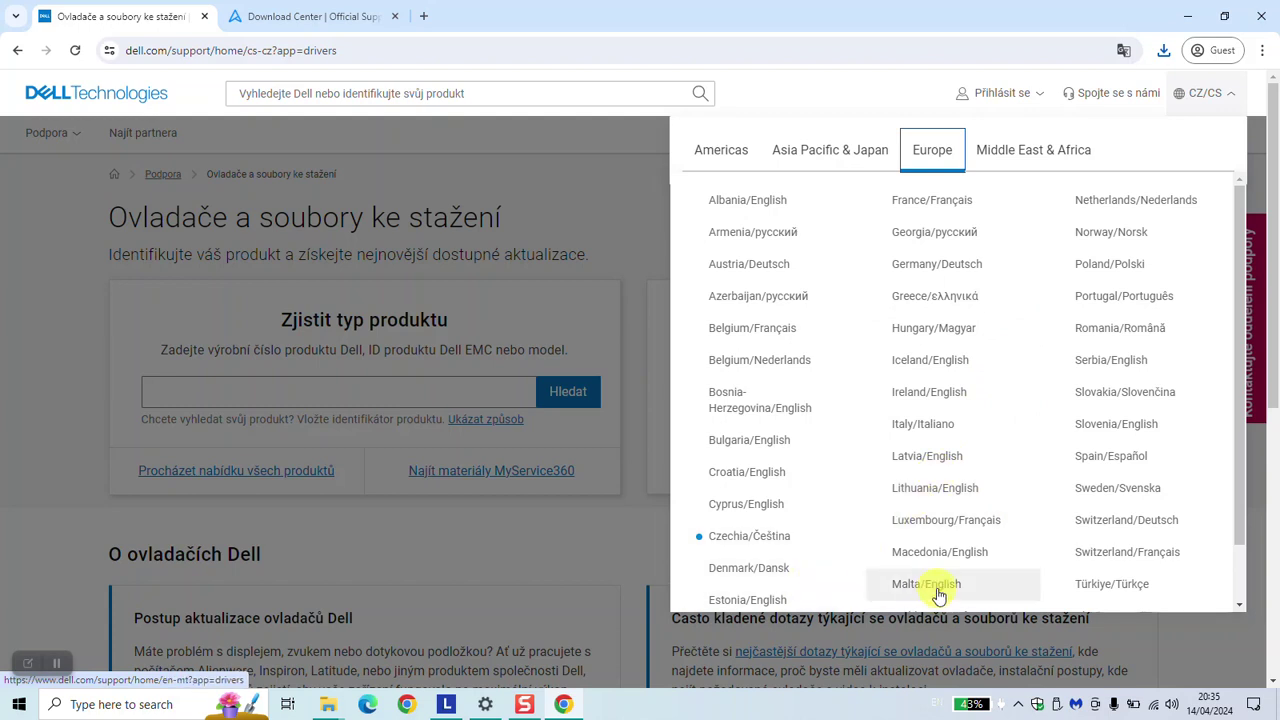
click(788, 600)
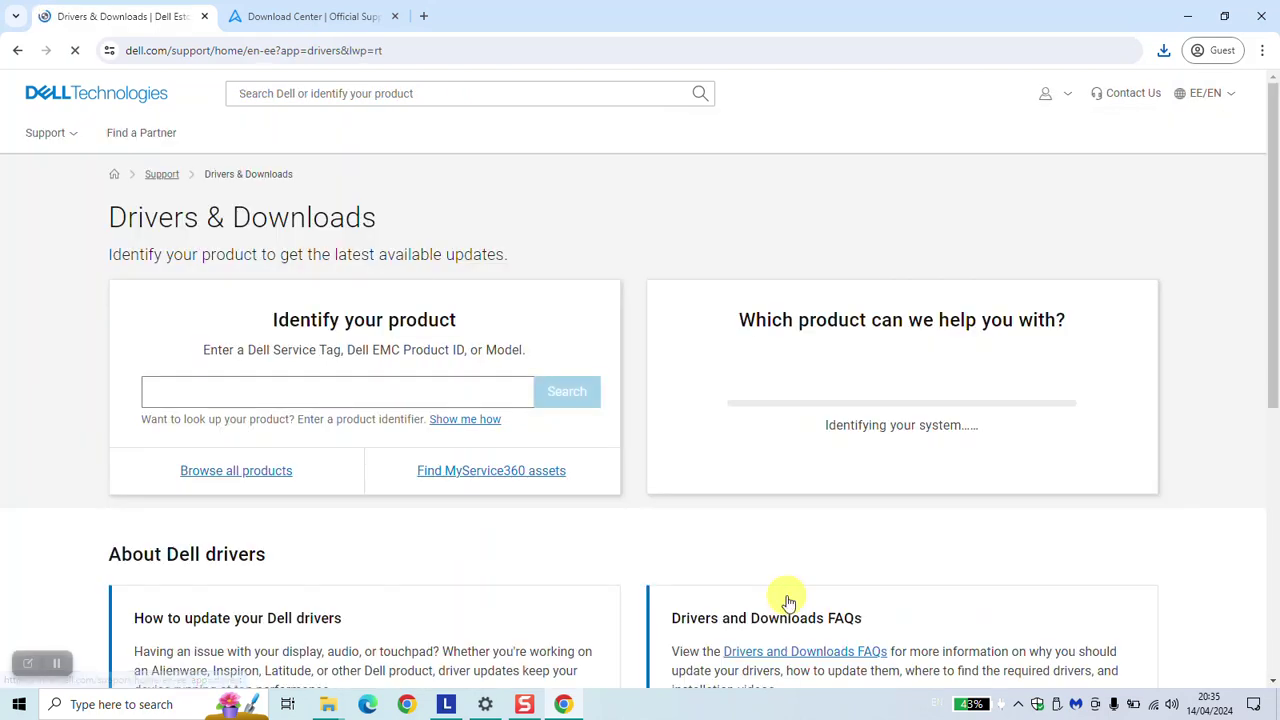
- Enter "Dell" as the product to identify and look through the suggested models
click(347, 385)
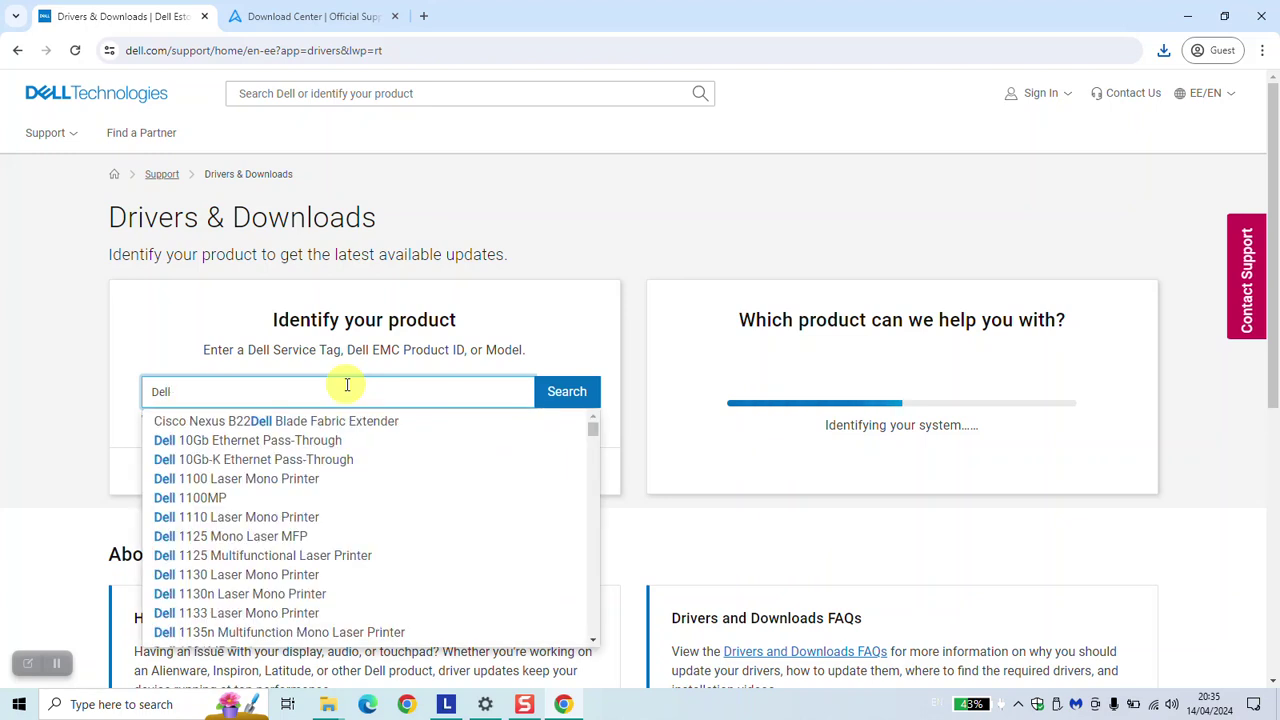
text(Dell vostro)
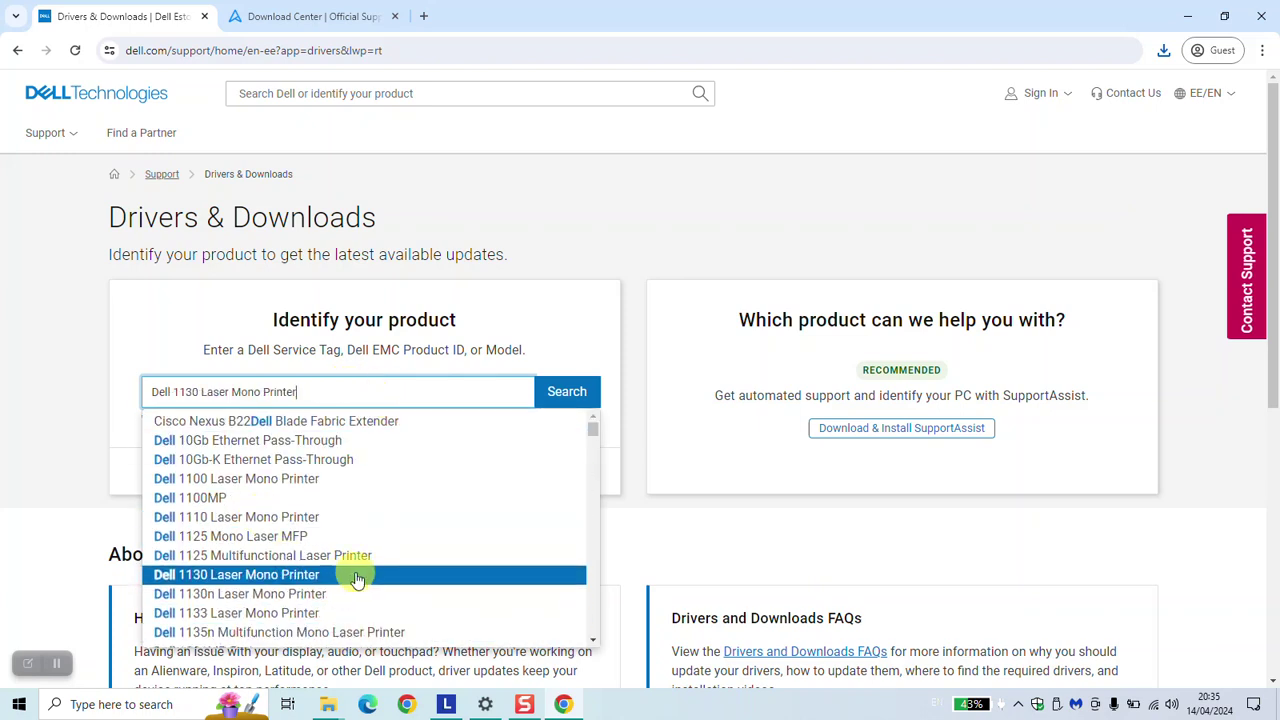
scroll(372, 545, down, 2)
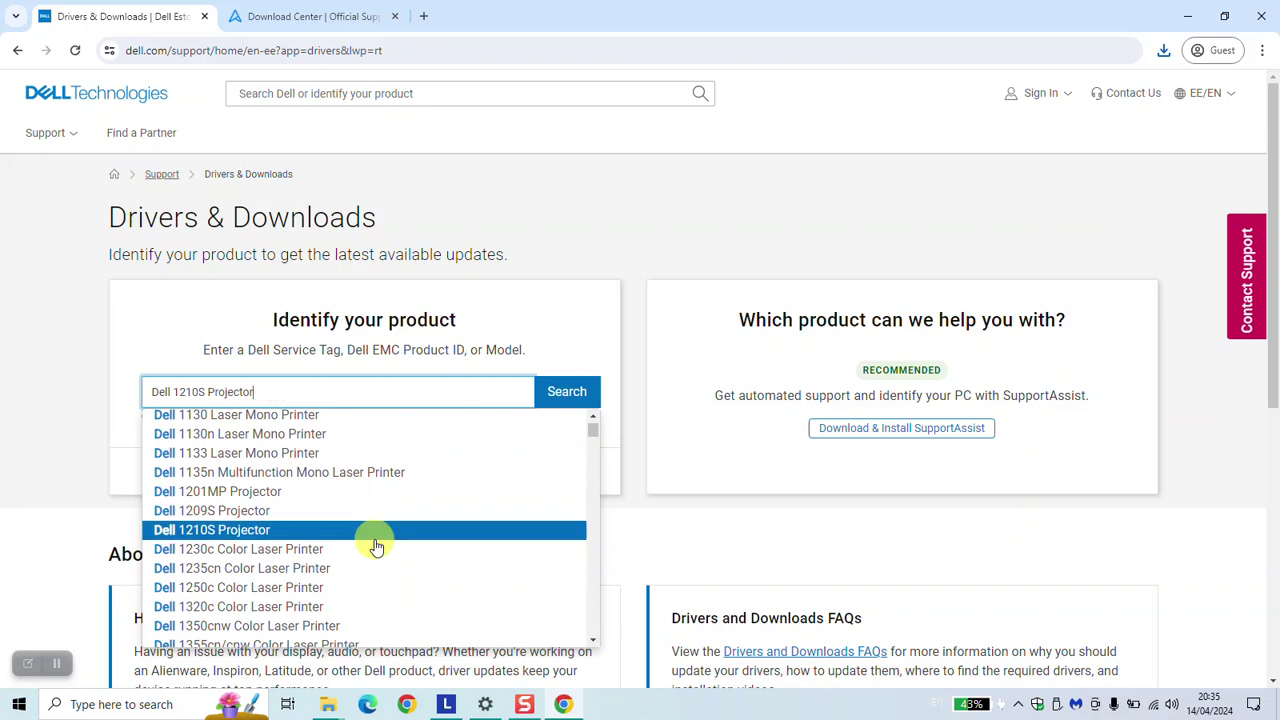
scroll(376, 546, down, 5)
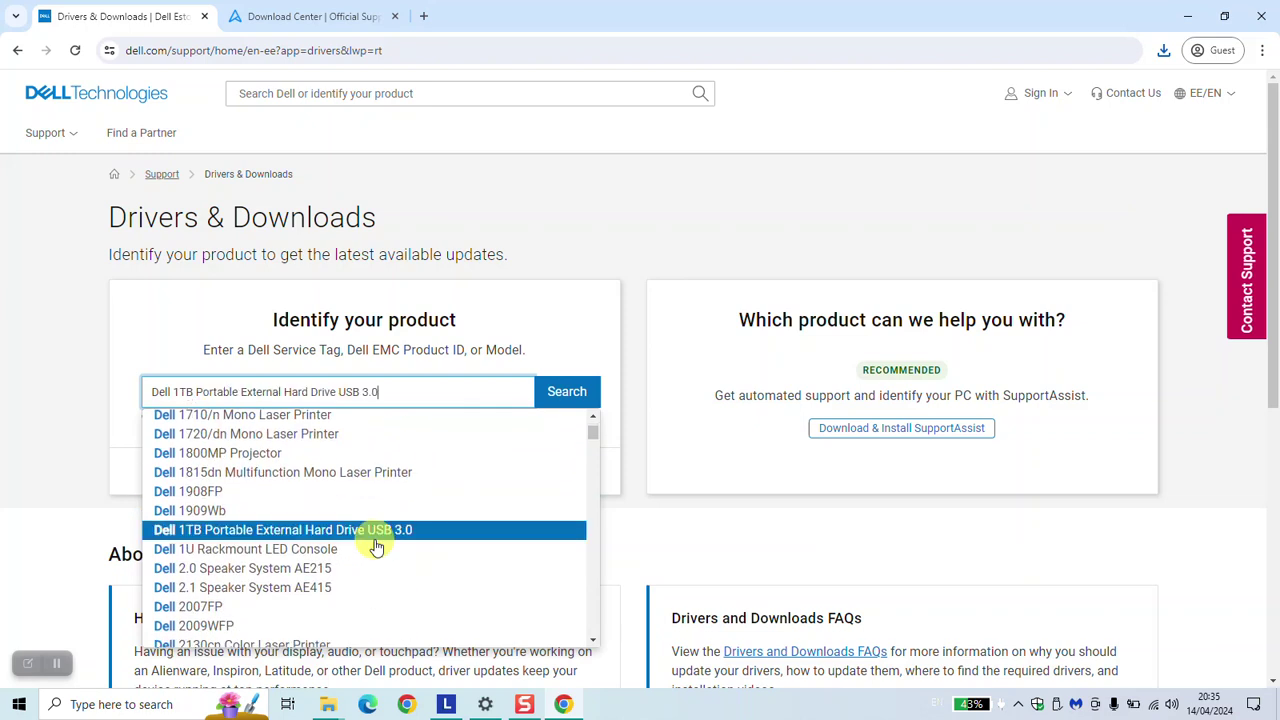
scroll(376, 546, down, 3)
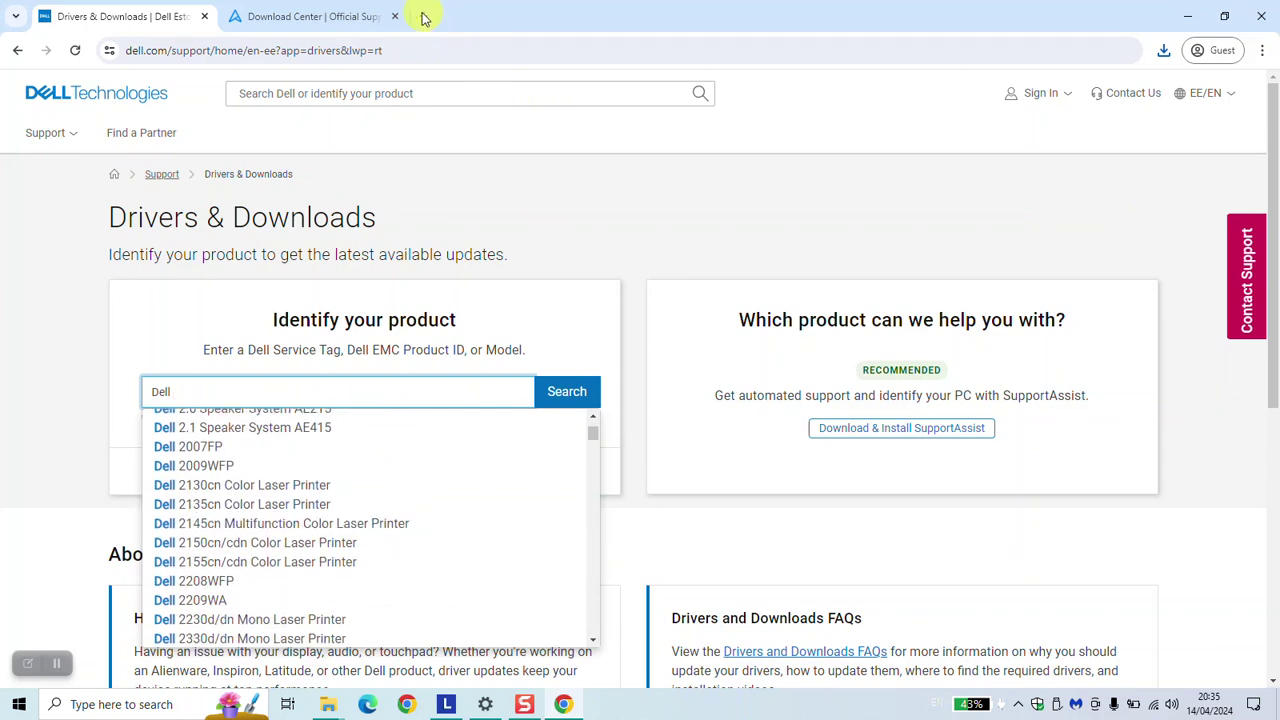
- Search for "laptop dell" in a new tab, open Alza.cz's Dell notebooks page and copy the model name "Dell Vostro 3525"
click(424, 17)
text(laptop dell)
key(Return)
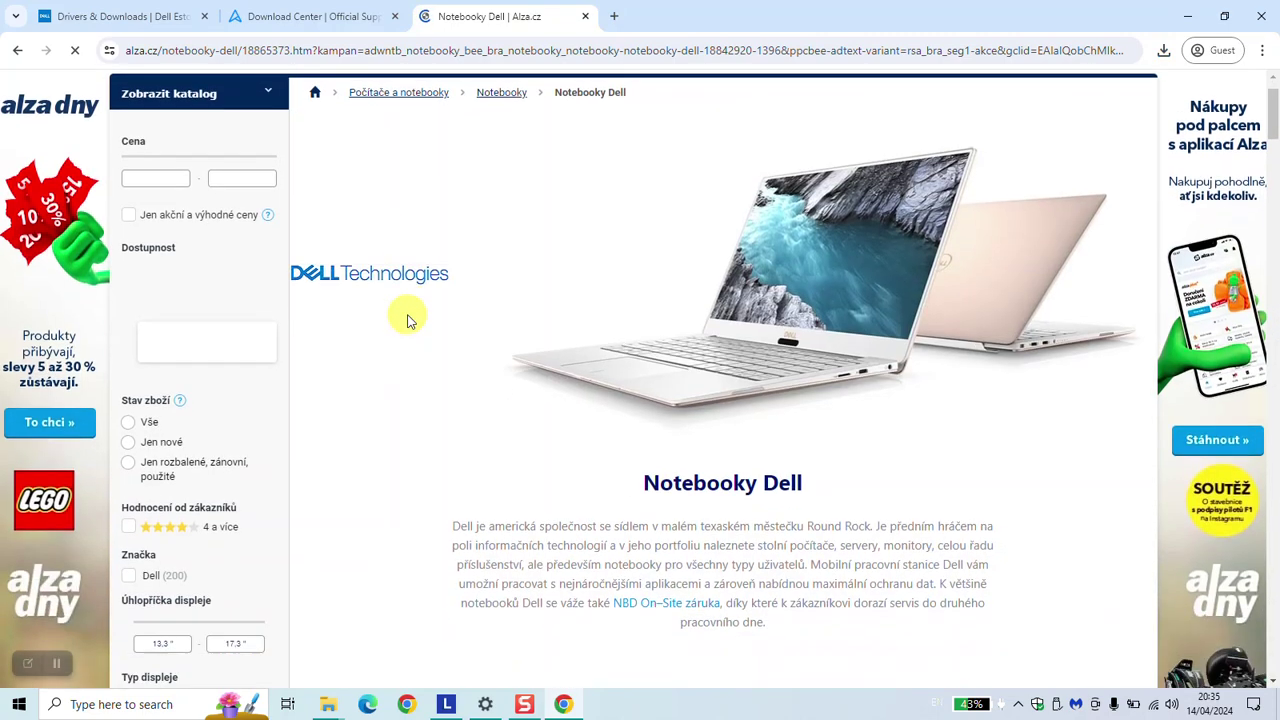
scroll(407, 320, down, 20)
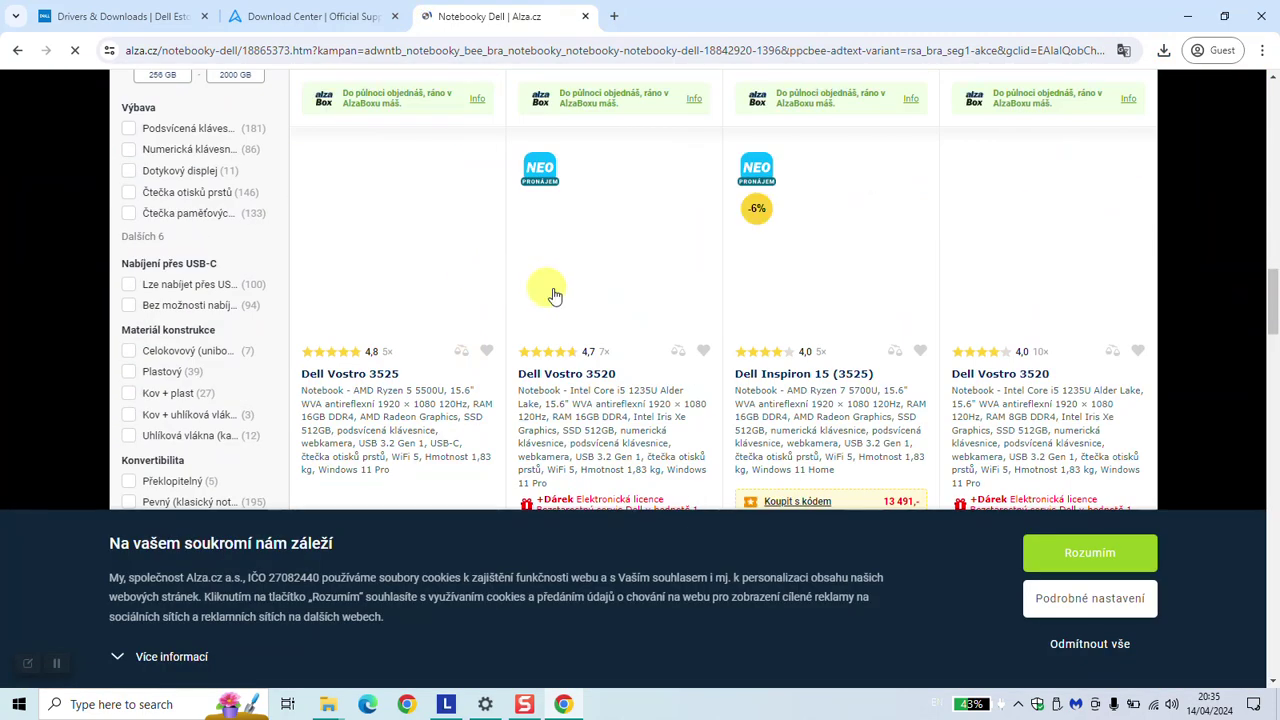
drag(410, 371, 306, 372)
key(ctrl+c)
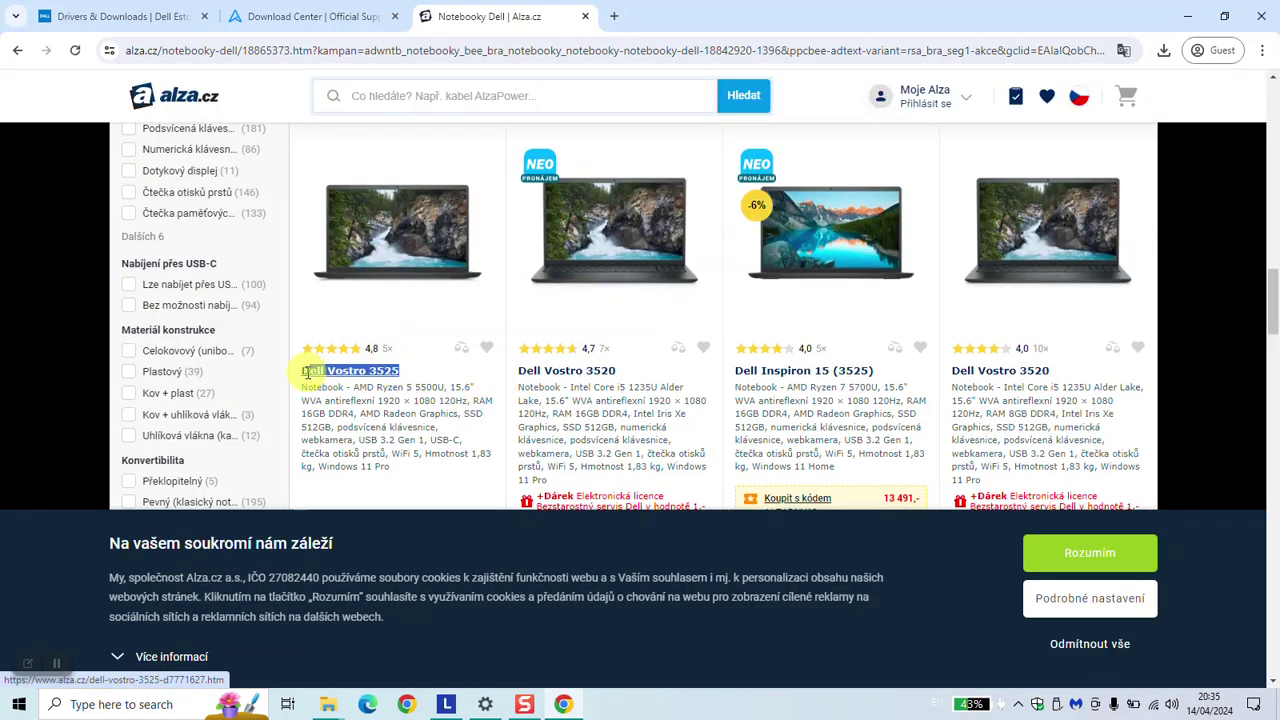
- Return to Dell's Drivers & Downloads page and search for the product "Dell Vostro 3525"
key(ctrl+Tab)
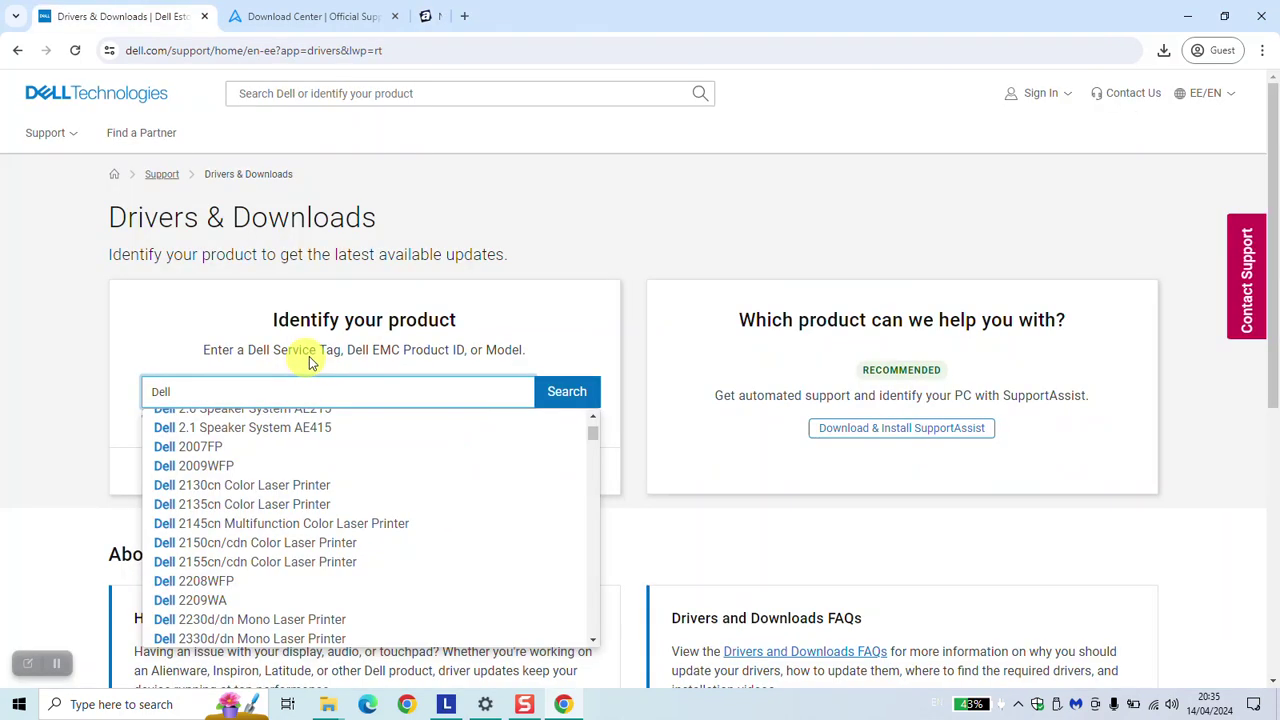
drag(239, 395, 110, 400)
key(ctrl+v)
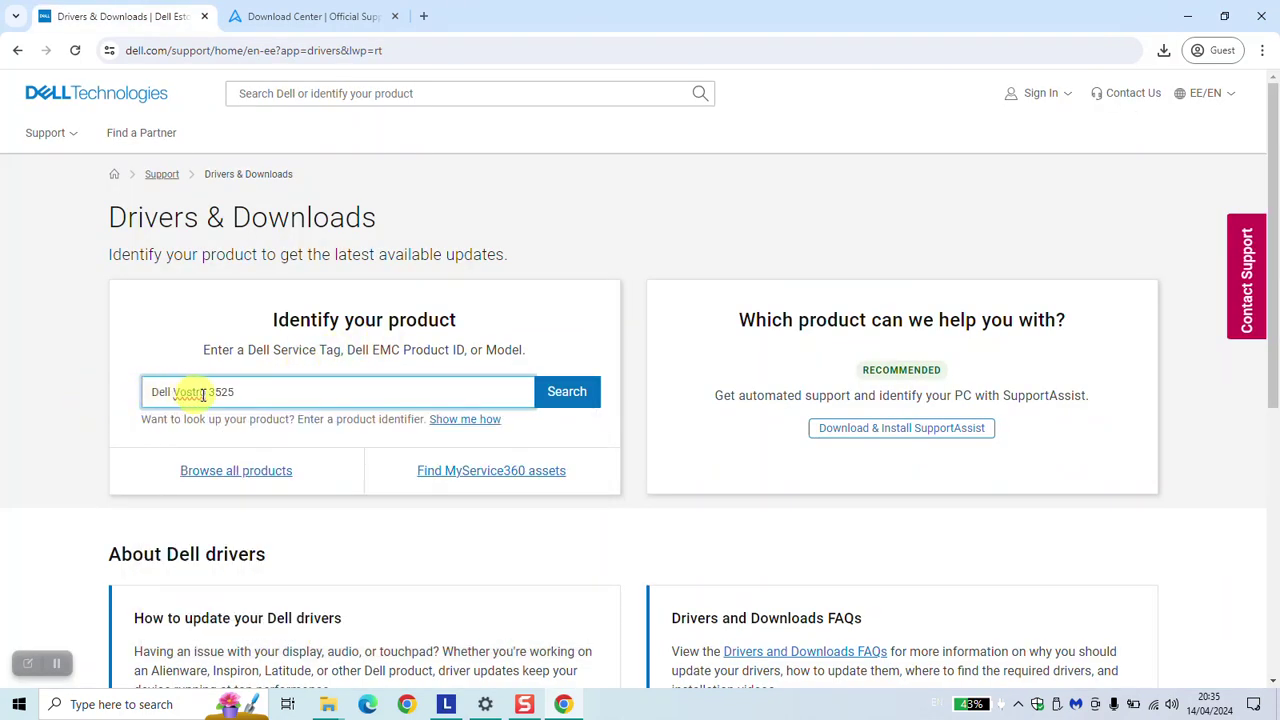
click(567, 391)
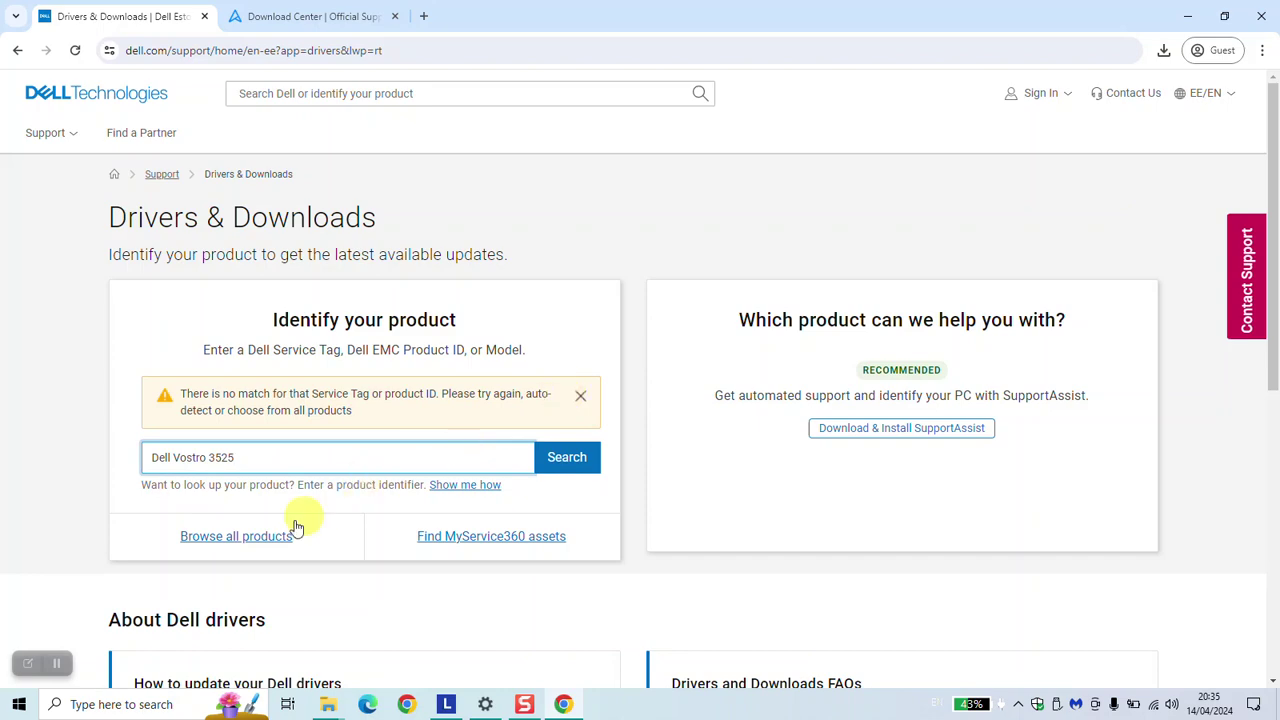
- Browse all Dell products through Computers, Laptops, Vostro and 3000 Series, and open the Vostro 3572 drivers page
click(257, 535)
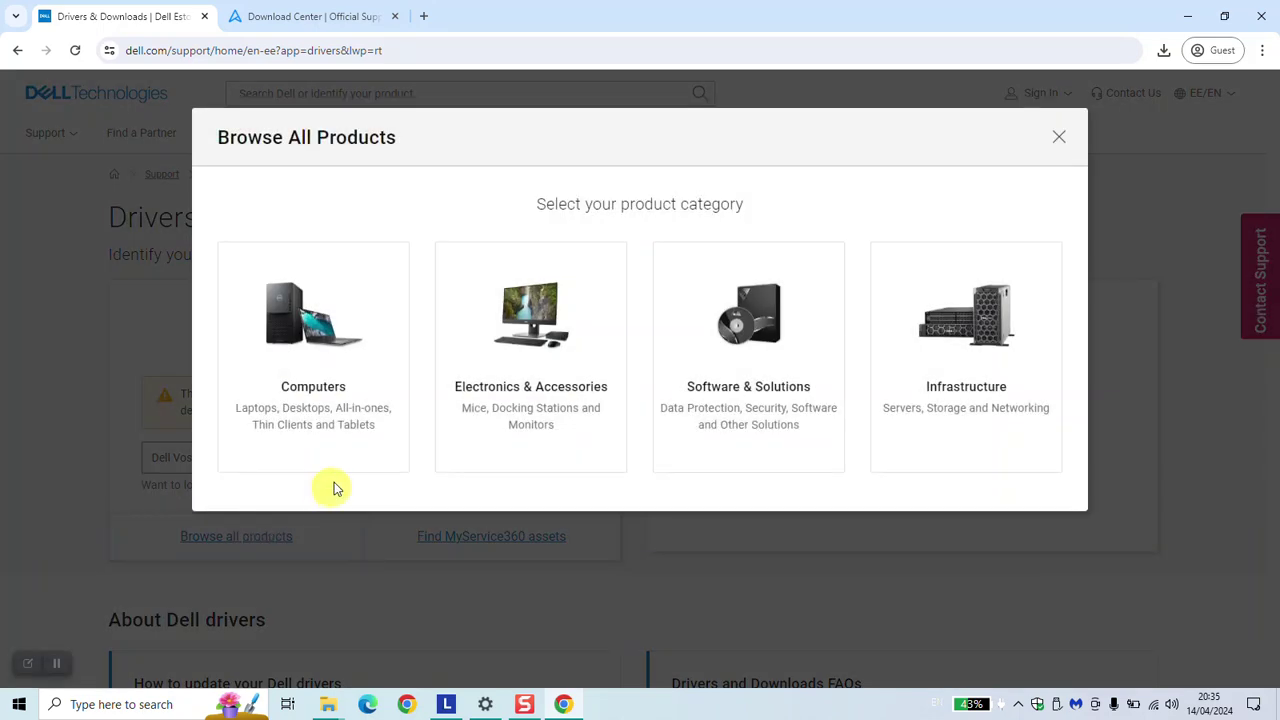
click(317, 343)
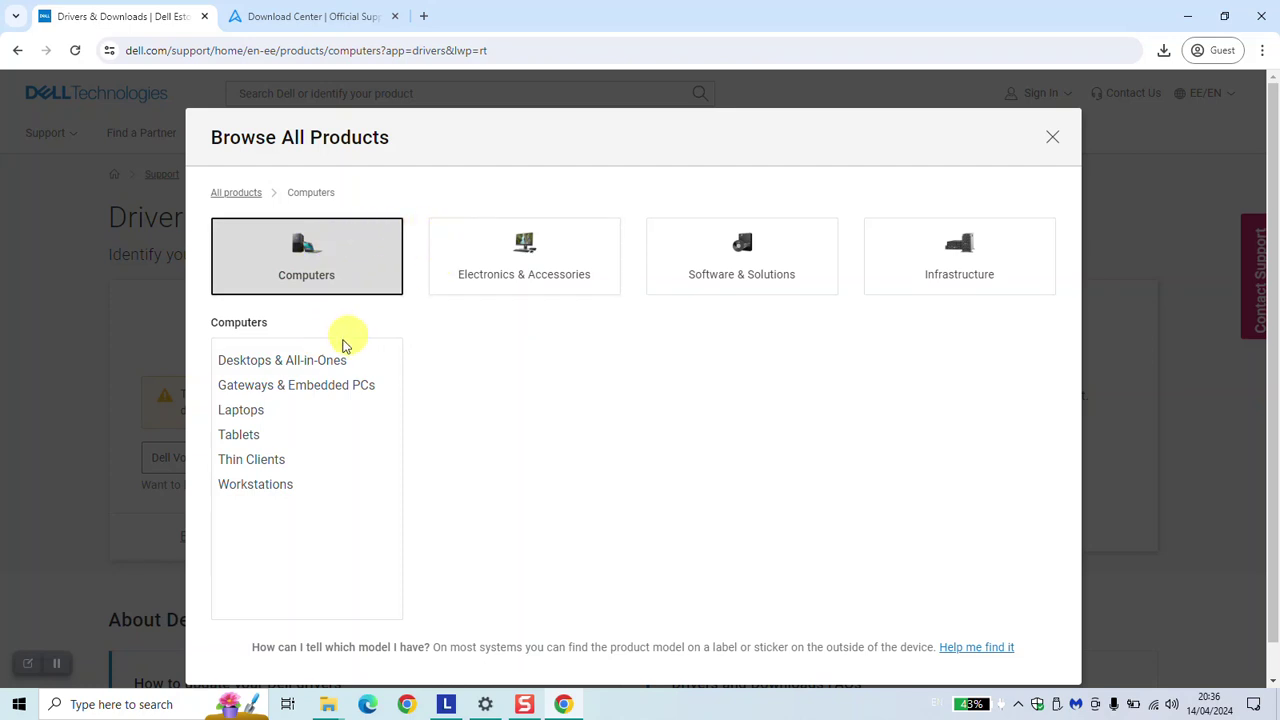
click(280, 423)
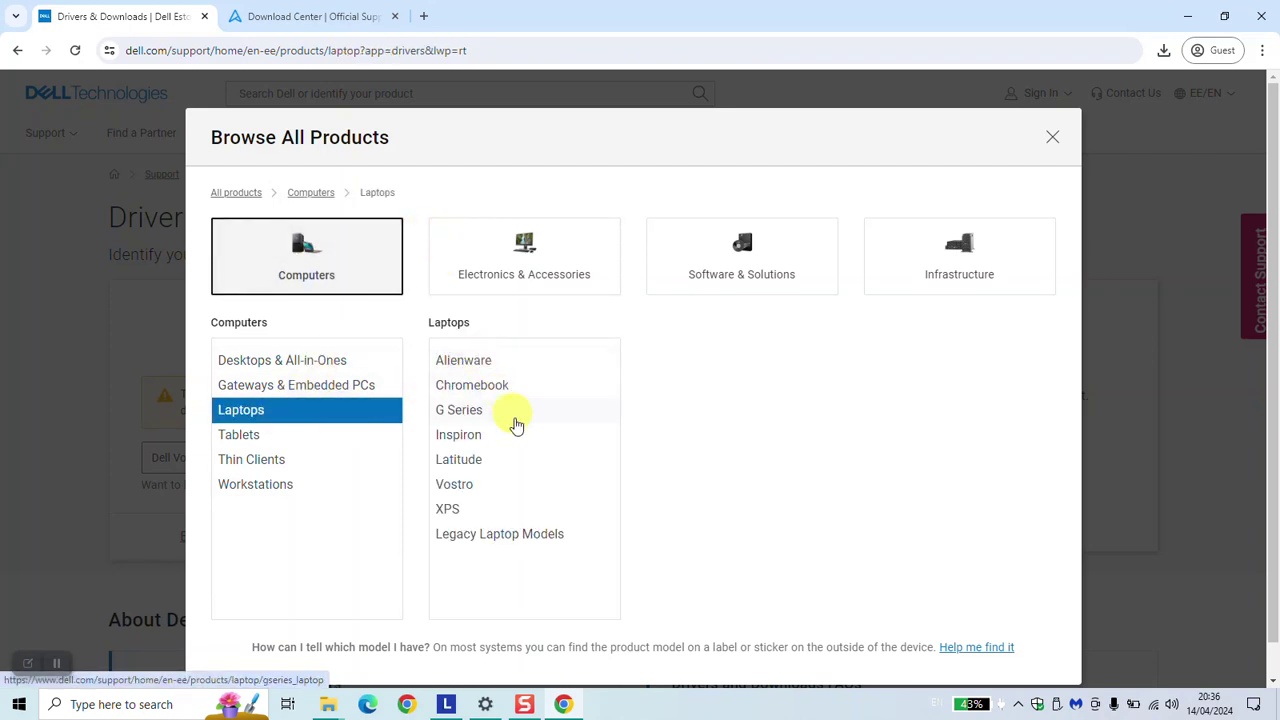
click(479, 484)
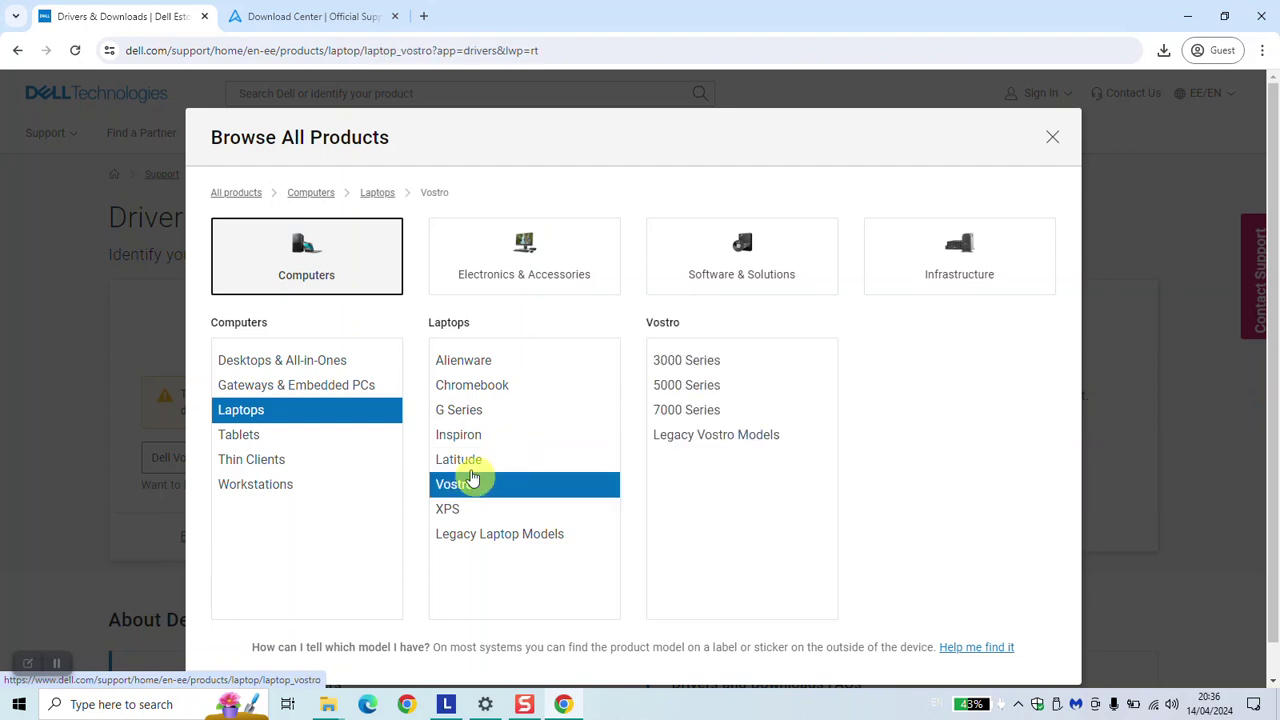
click(718, 368)
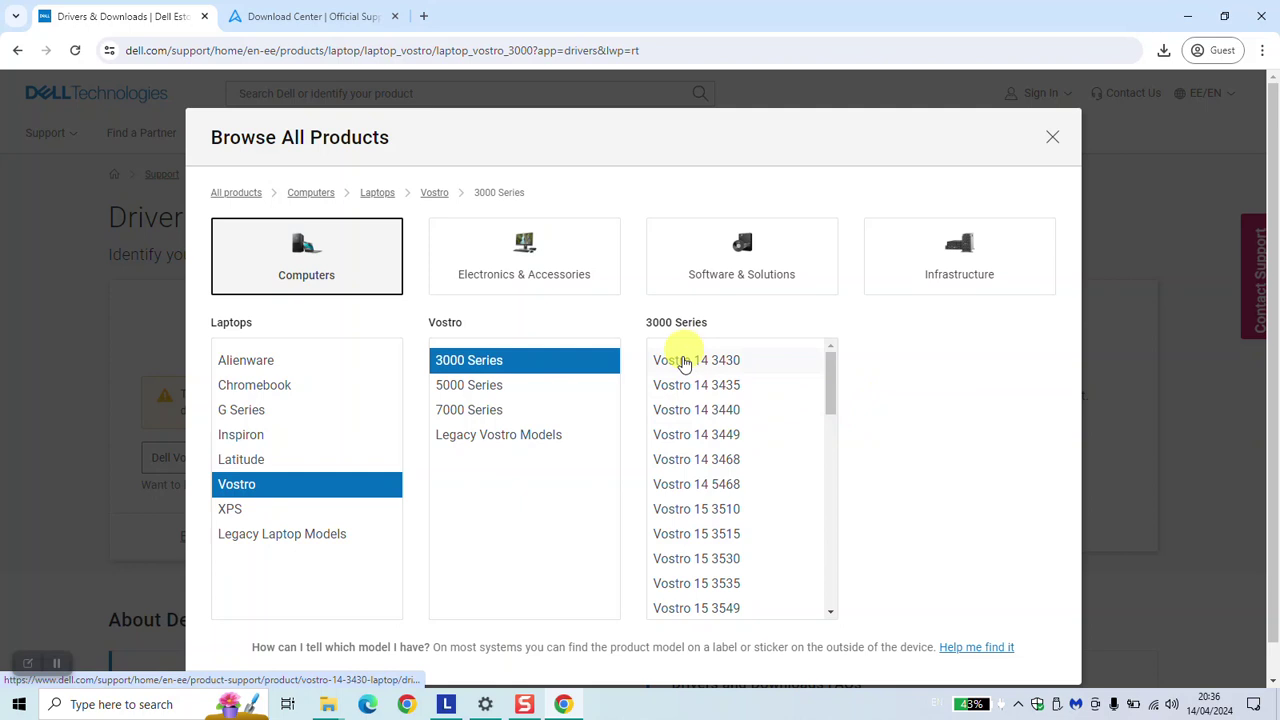
scroll(751, 391, down, 10)
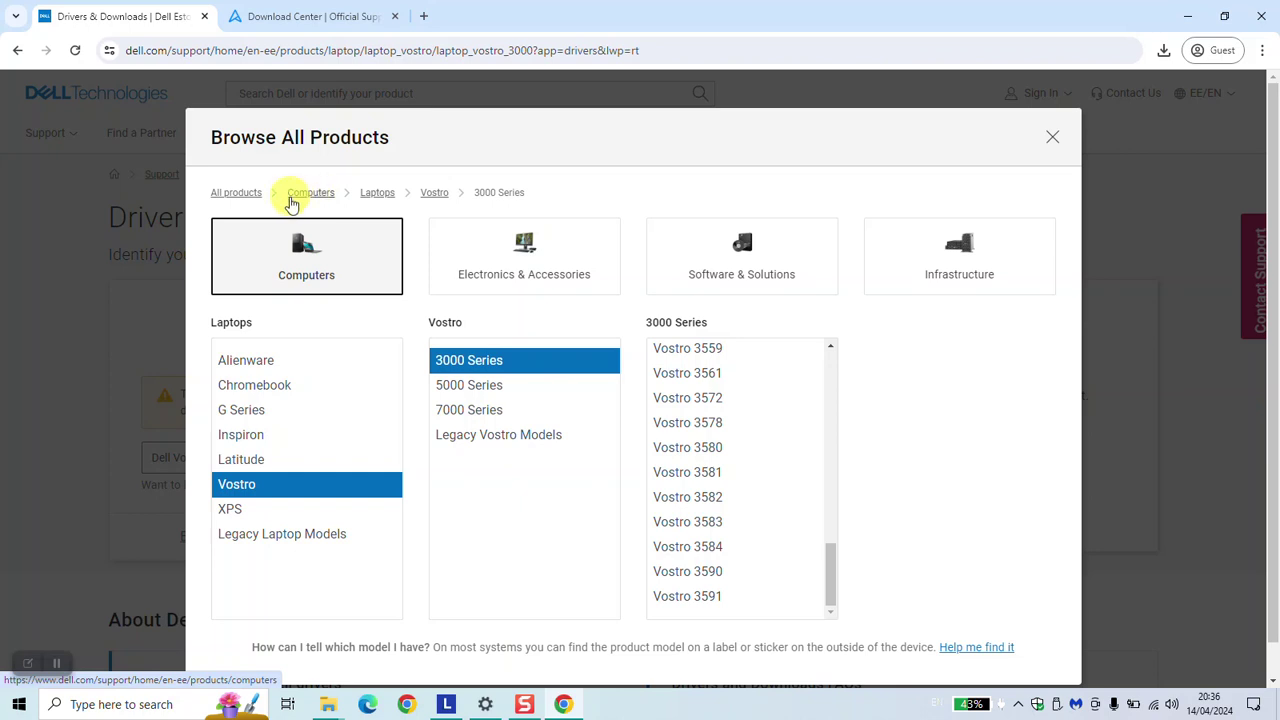
click(699, 402)
click(980, 522)
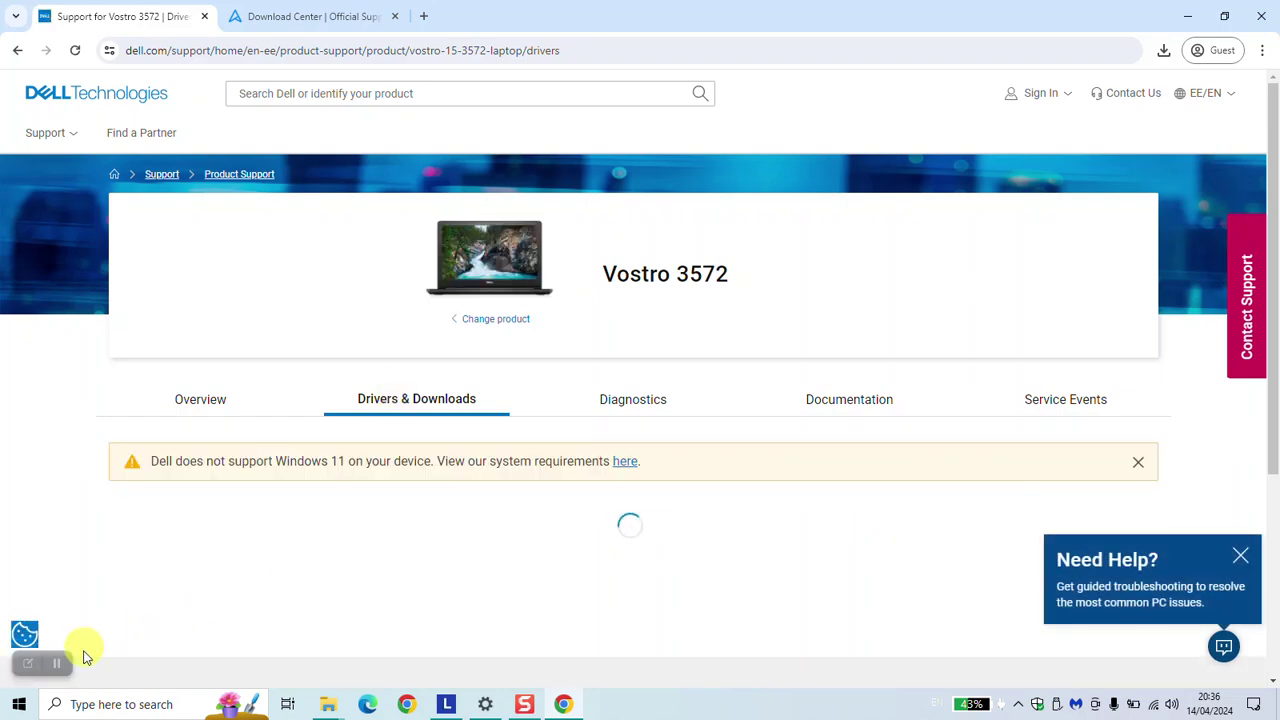
- Look through the Vostro 3572's Drivers & Downloads and Overview pages for a list of drivers
scroll(385, 420, down, 2)
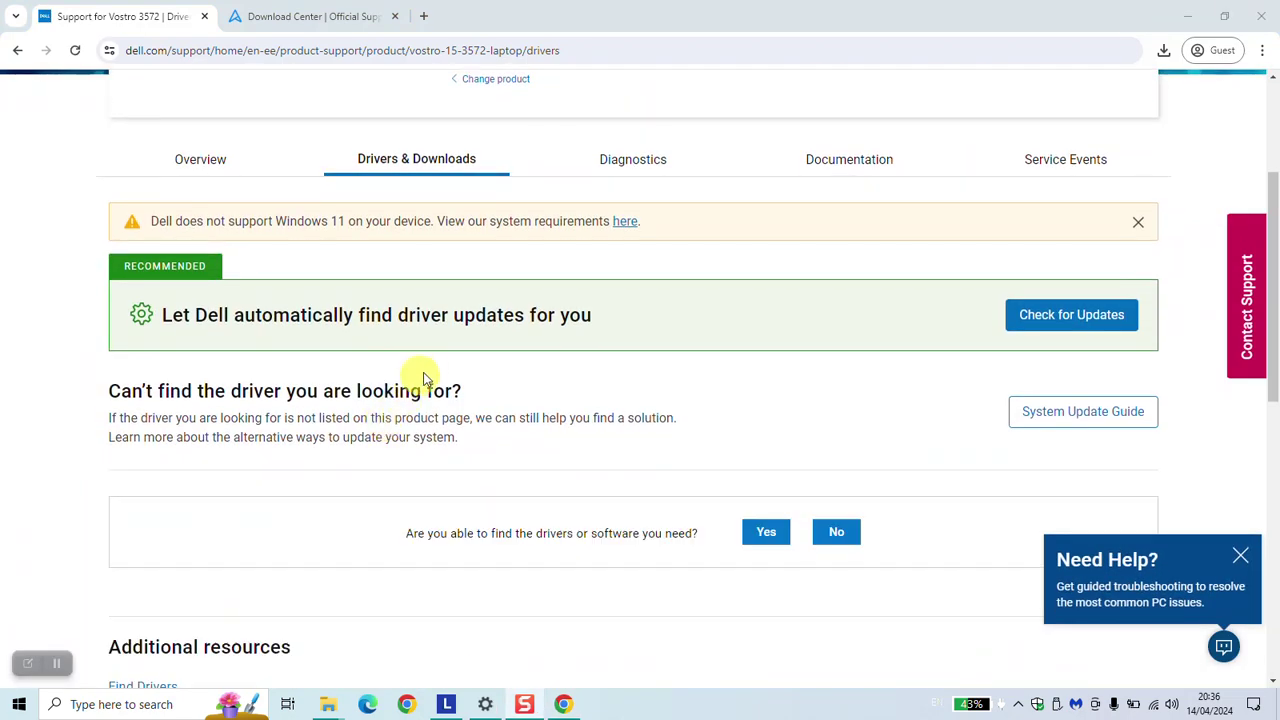
scroll(433, 363, down, 5)
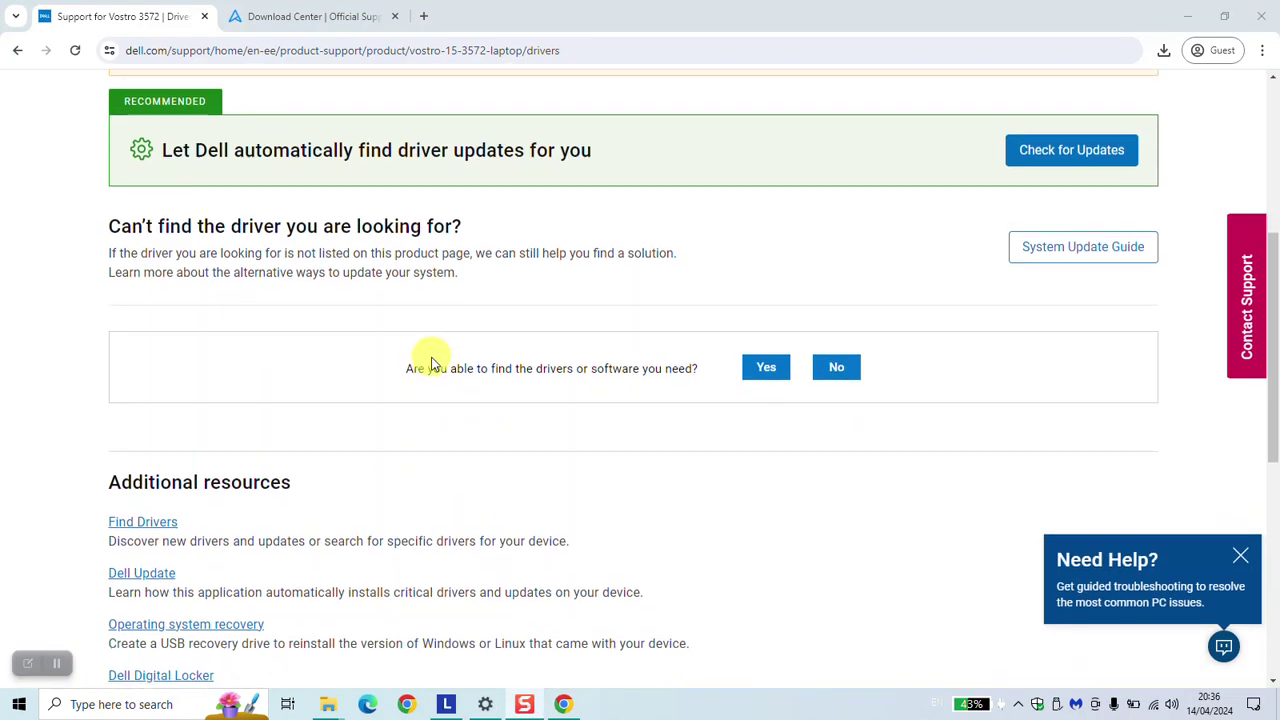
scroll(433, 355, up, 7)
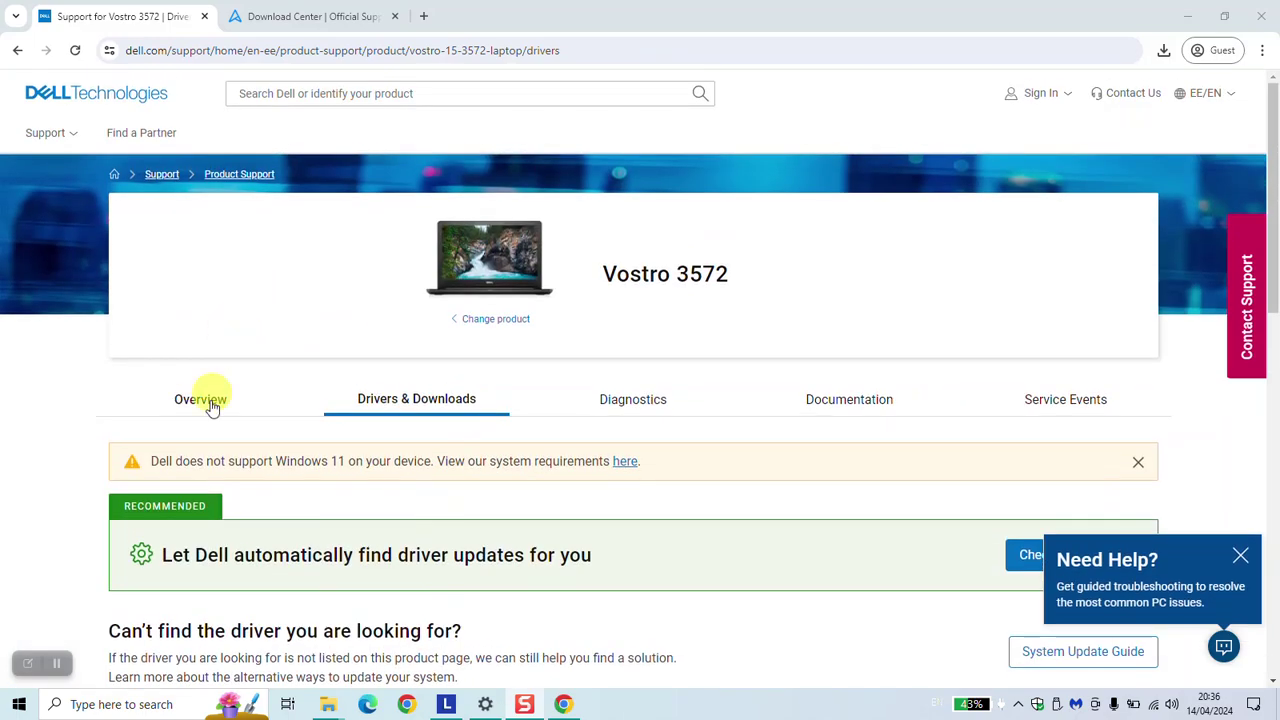
click(209, 403)
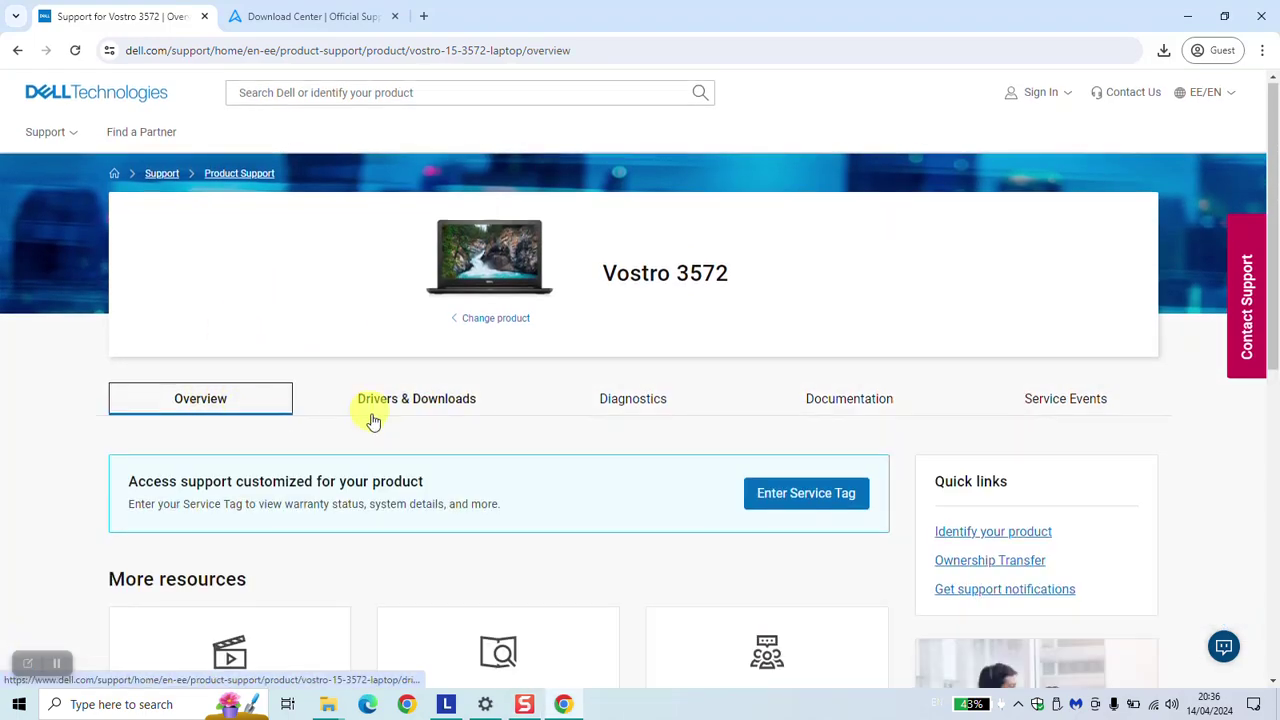
scroll(360, 430, down, 4)
scroll(363, 480, up, 4)
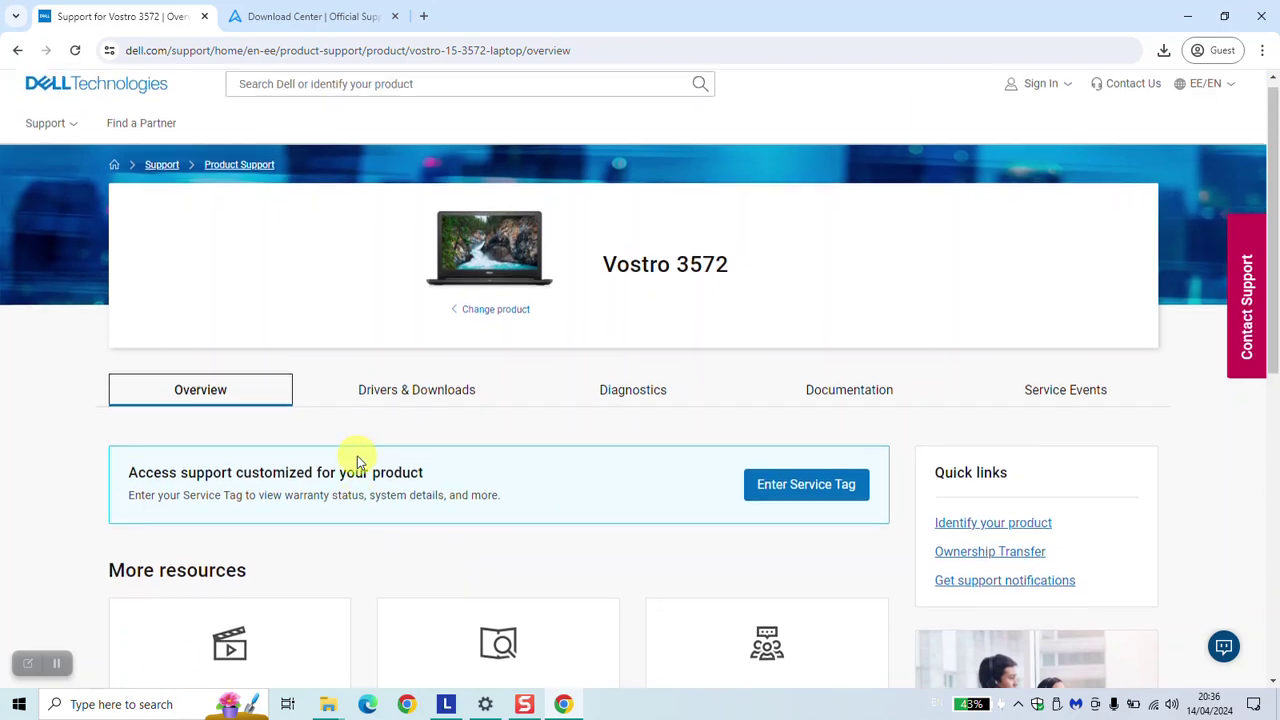
click(370, 405)
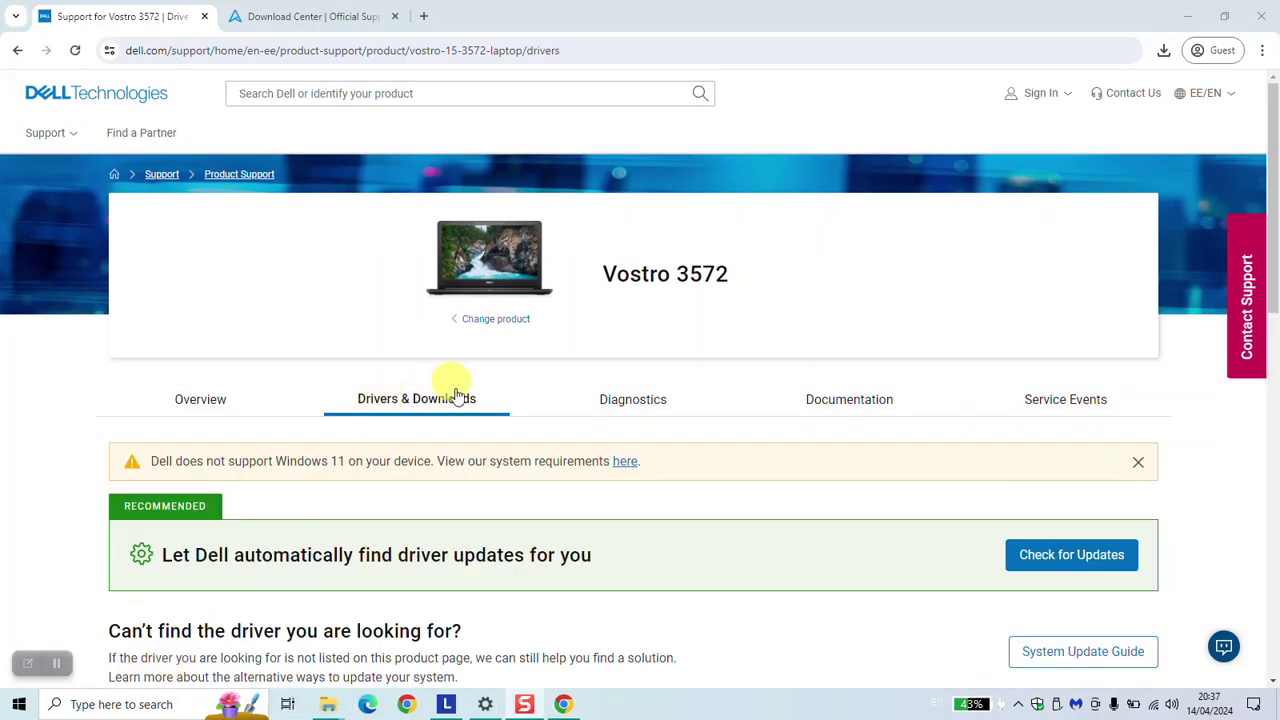
- Open Find Drivers from the additional resources, bring up the complete Vostro 3572 driver list and dismiss the Need Help message
scroll(459, 398, down, 7)
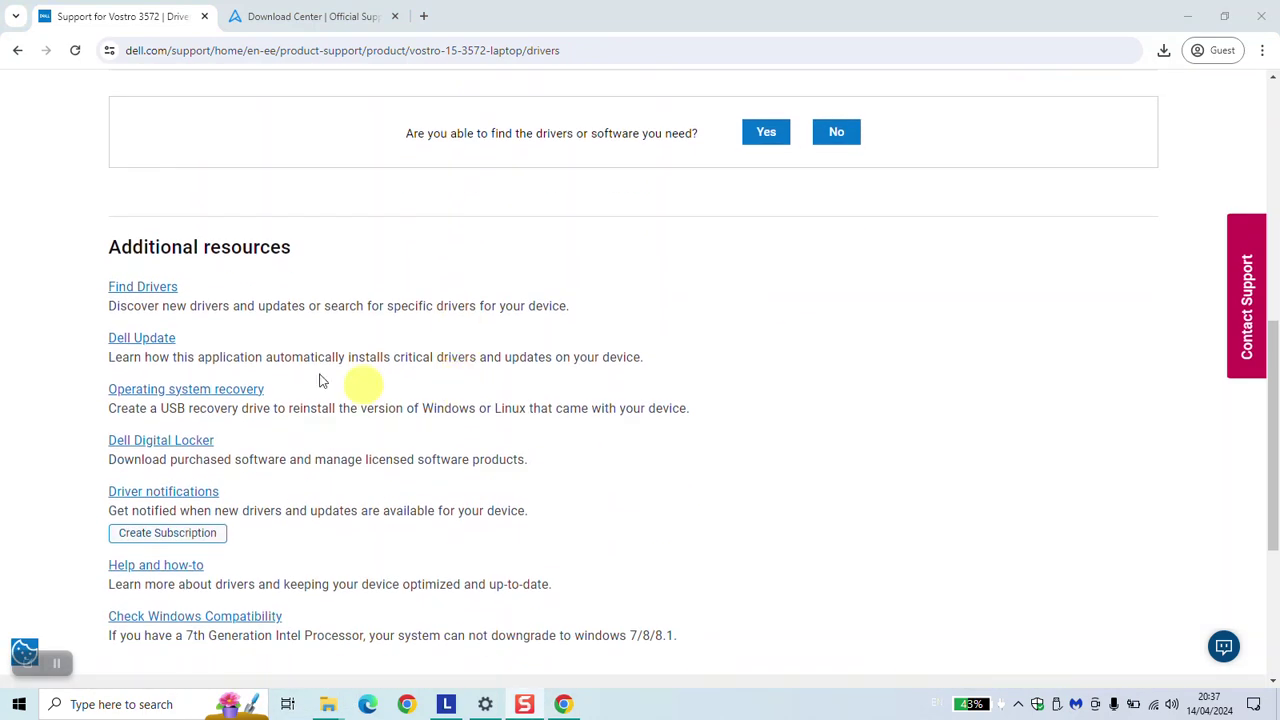
click(129, 287)
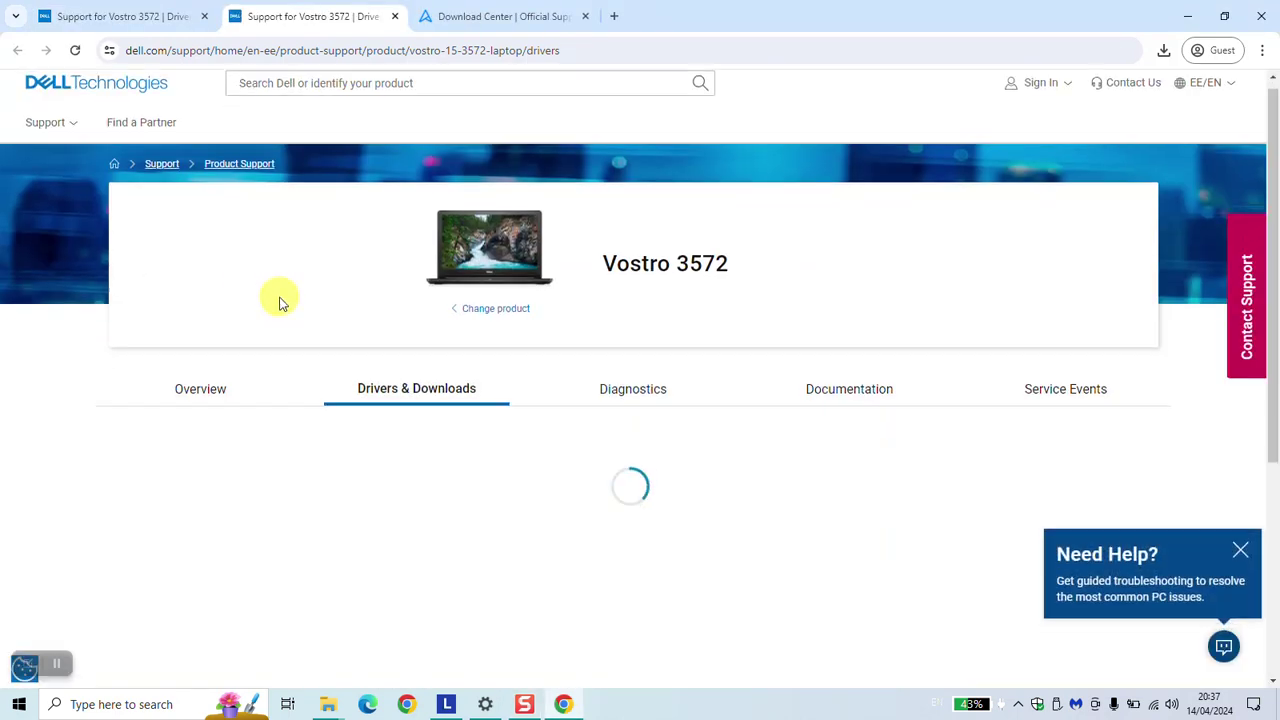
scroll(277, 297, down, 3)
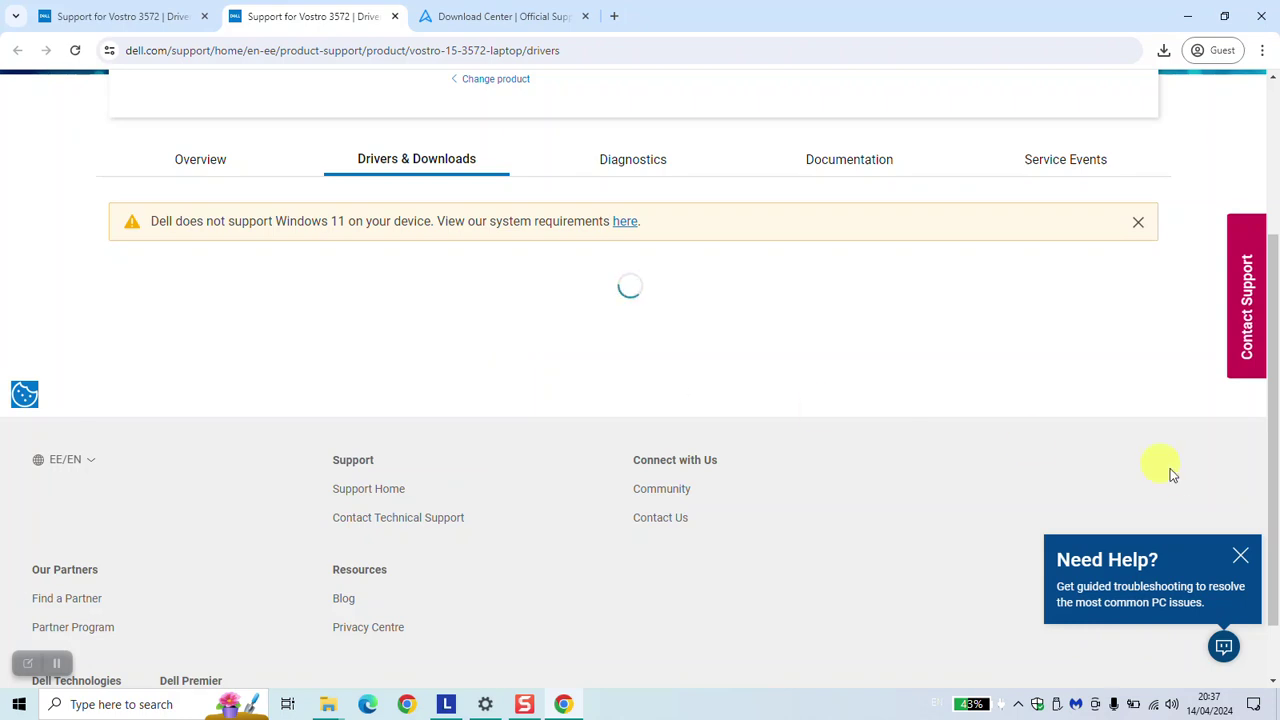
scroll(1238, 556, down, 3)
click(1240, 556)
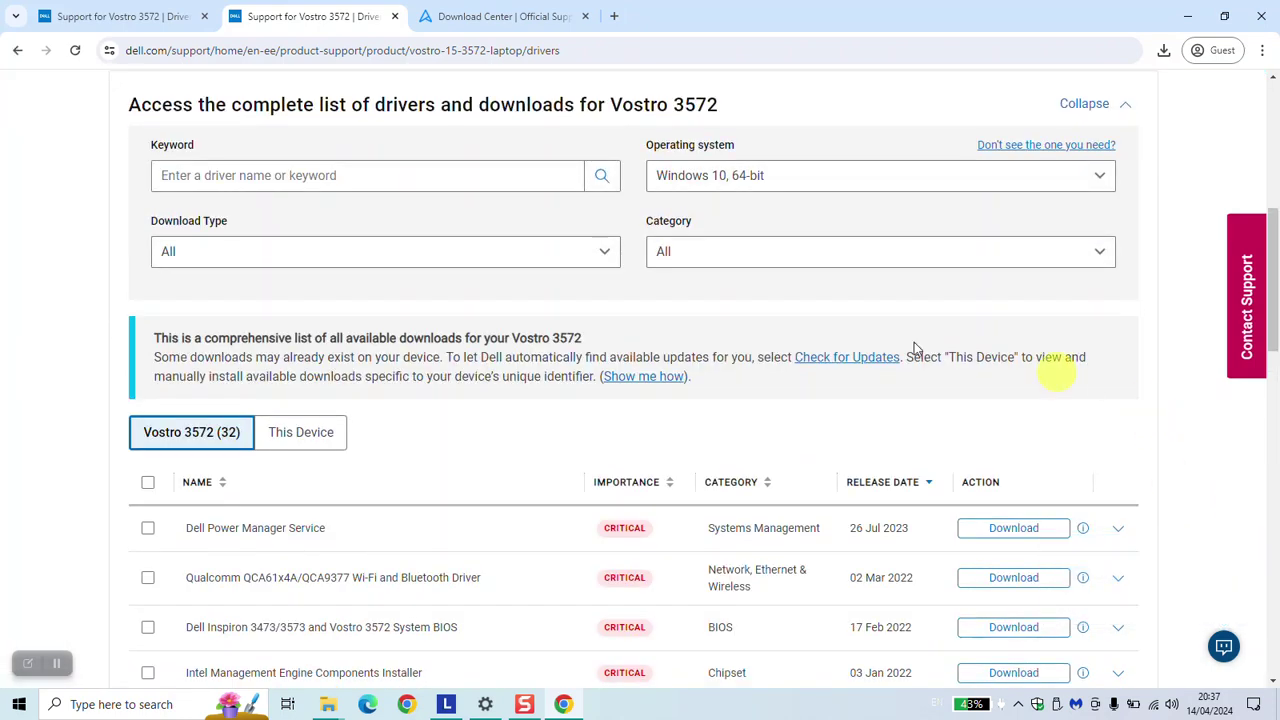
- Review the available Operating system and Download Type filter options without changing them
click(821, 180)
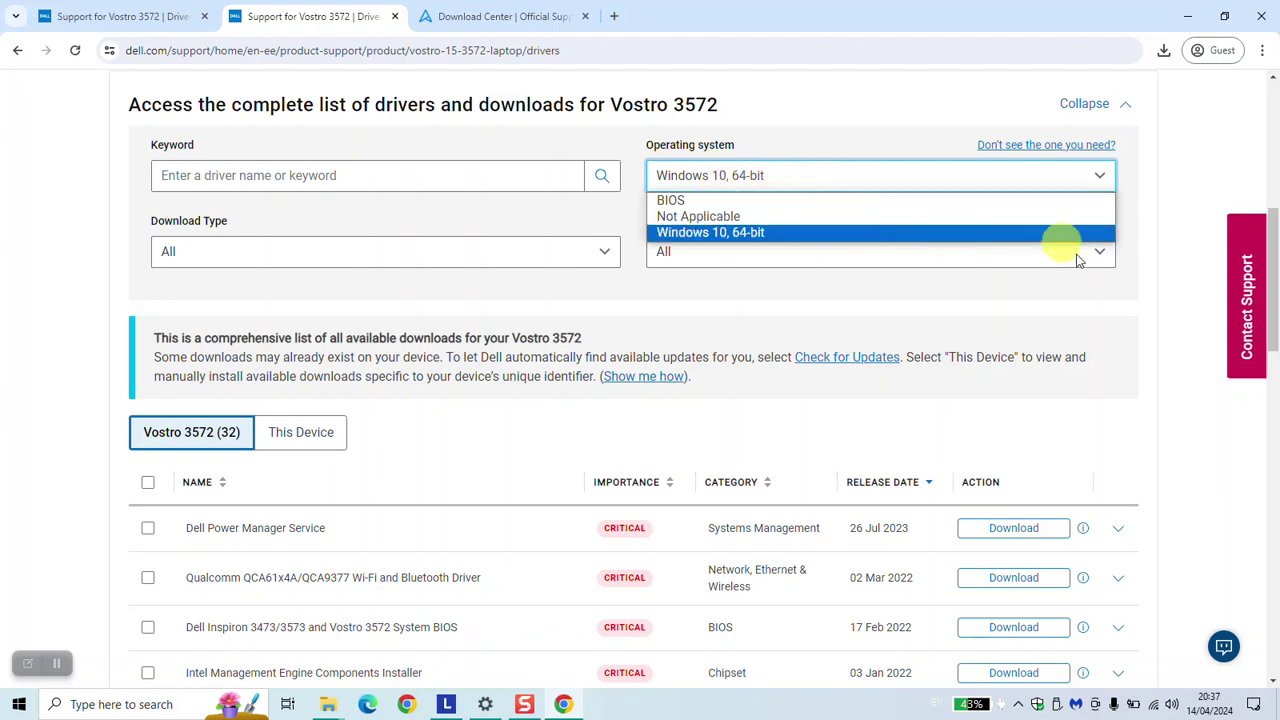
click(1000, 300)
click(557, 262)
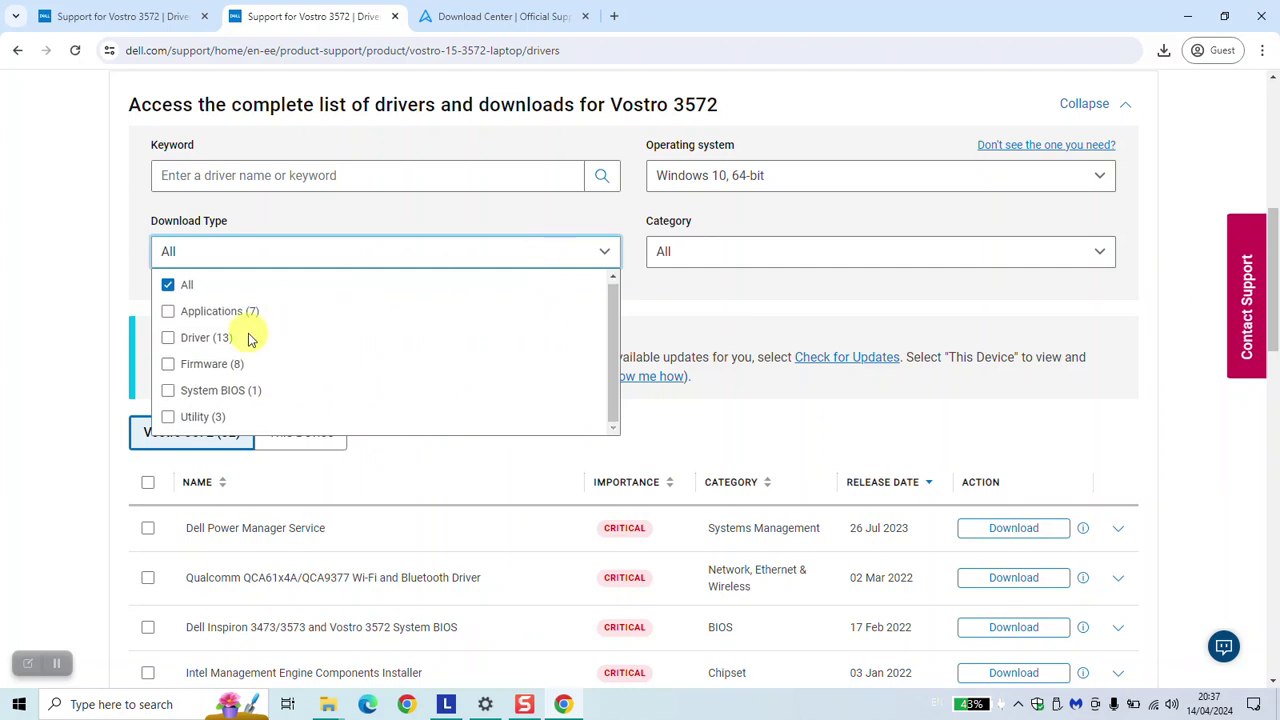
click(62, 340)
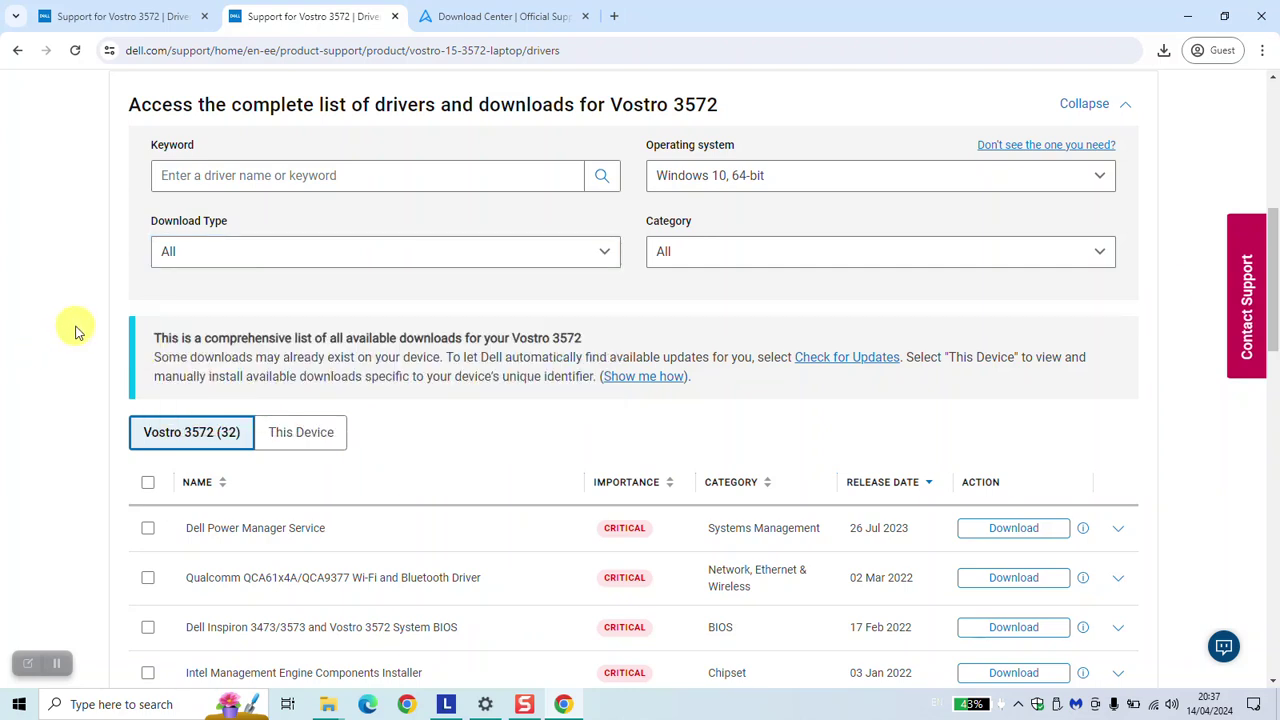
- Find "blue" on the page and select the Qualcomm QCA61x4A/QCA9377 and the Dell Wireless 1707/Qualcomm 9565 Wi-Fi and Bluetooth drivers
scroll(78, 331, down, 2)
key(ctrl+f)
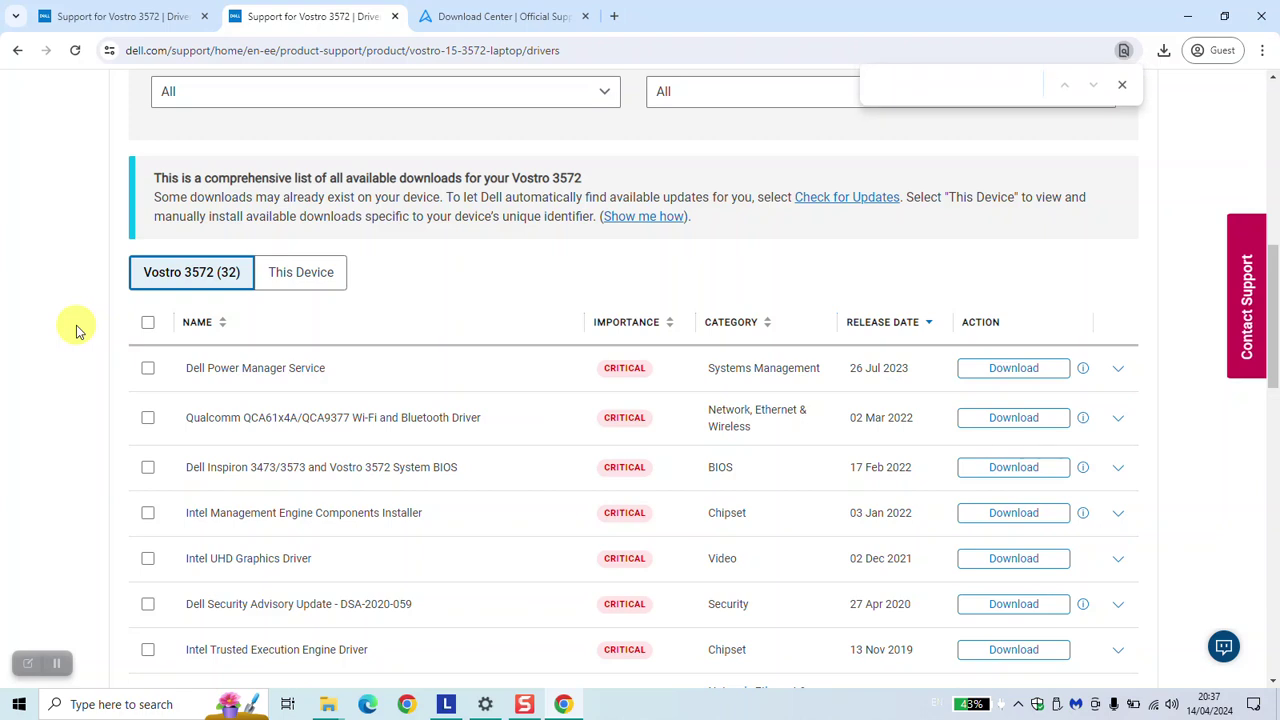
text(blue)
click(145, 420)
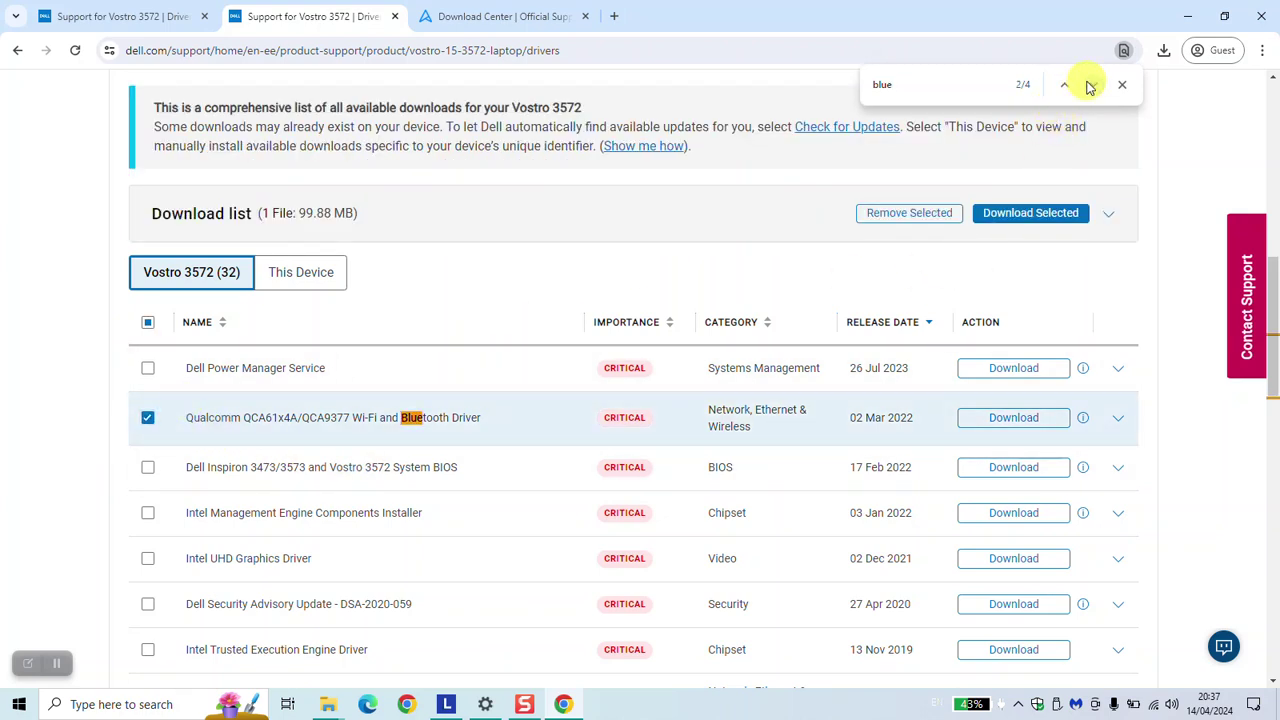
click(1090, 86)
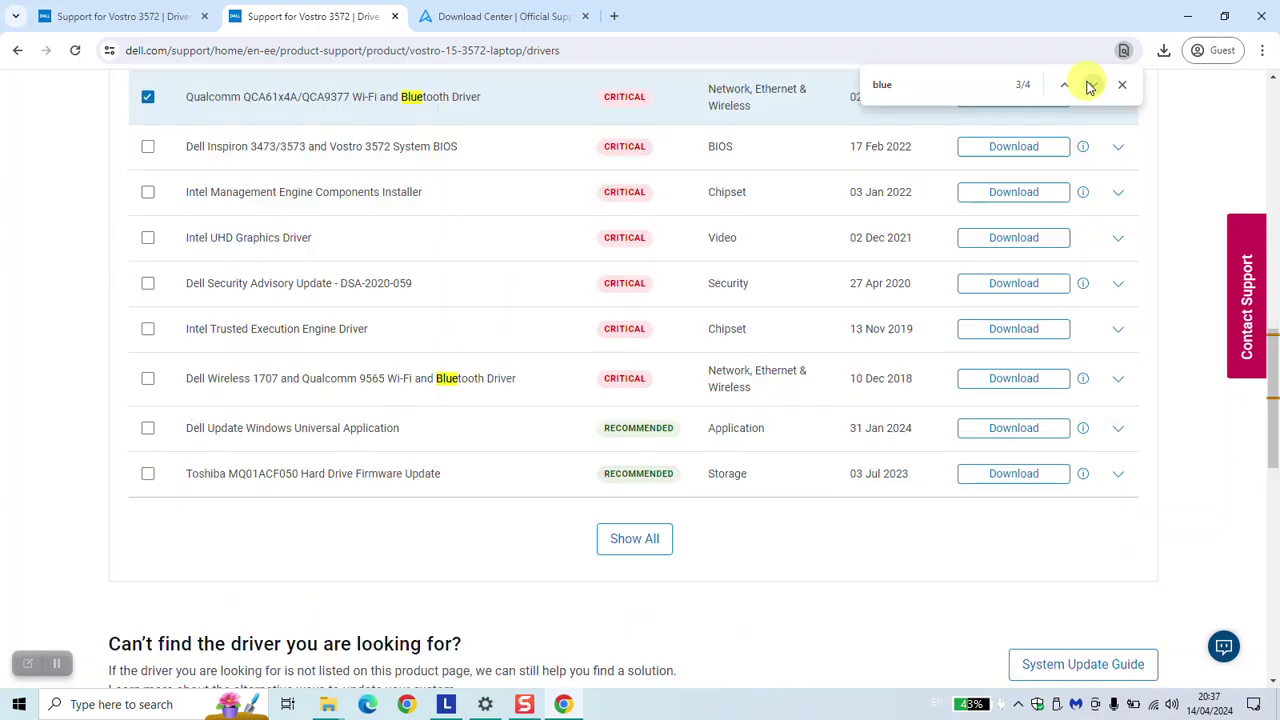
click(147, 380)
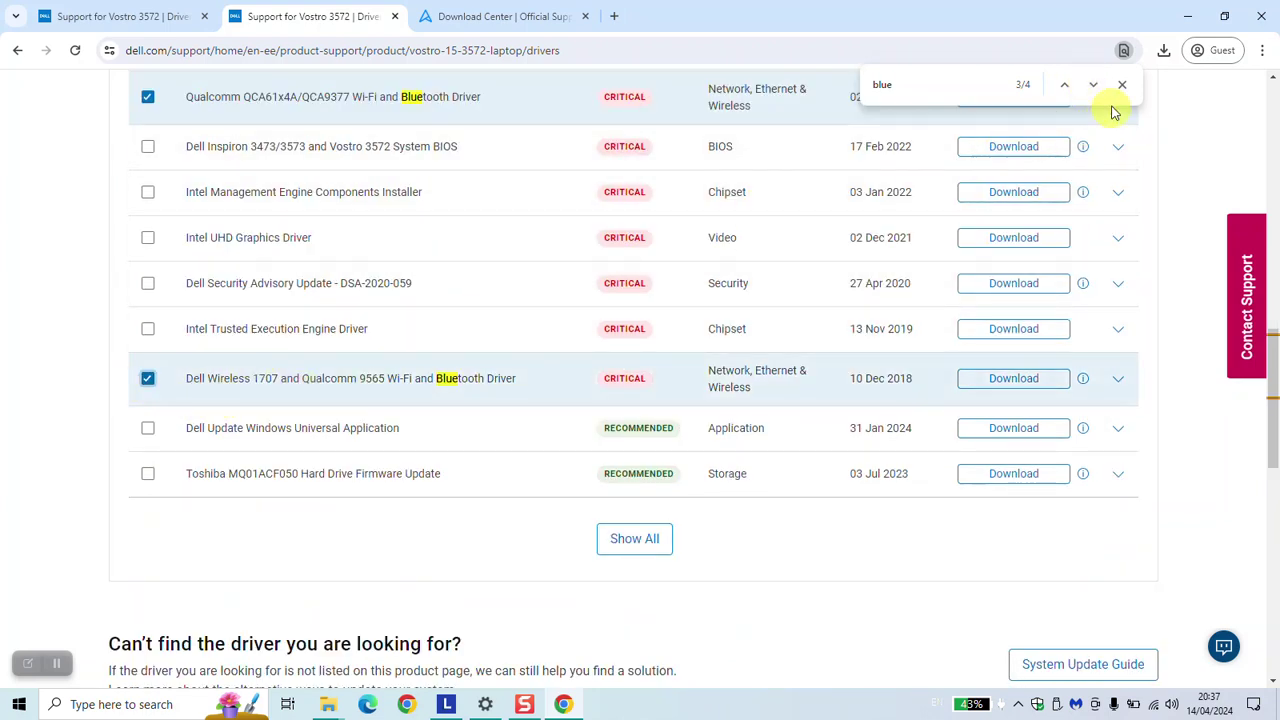
- Check the remaining "blue" matches and deselect the Dell Wireless 1707 and Qualcomm 9565 Wi-Fi and Bluetooth Driver
click(1094, 86)
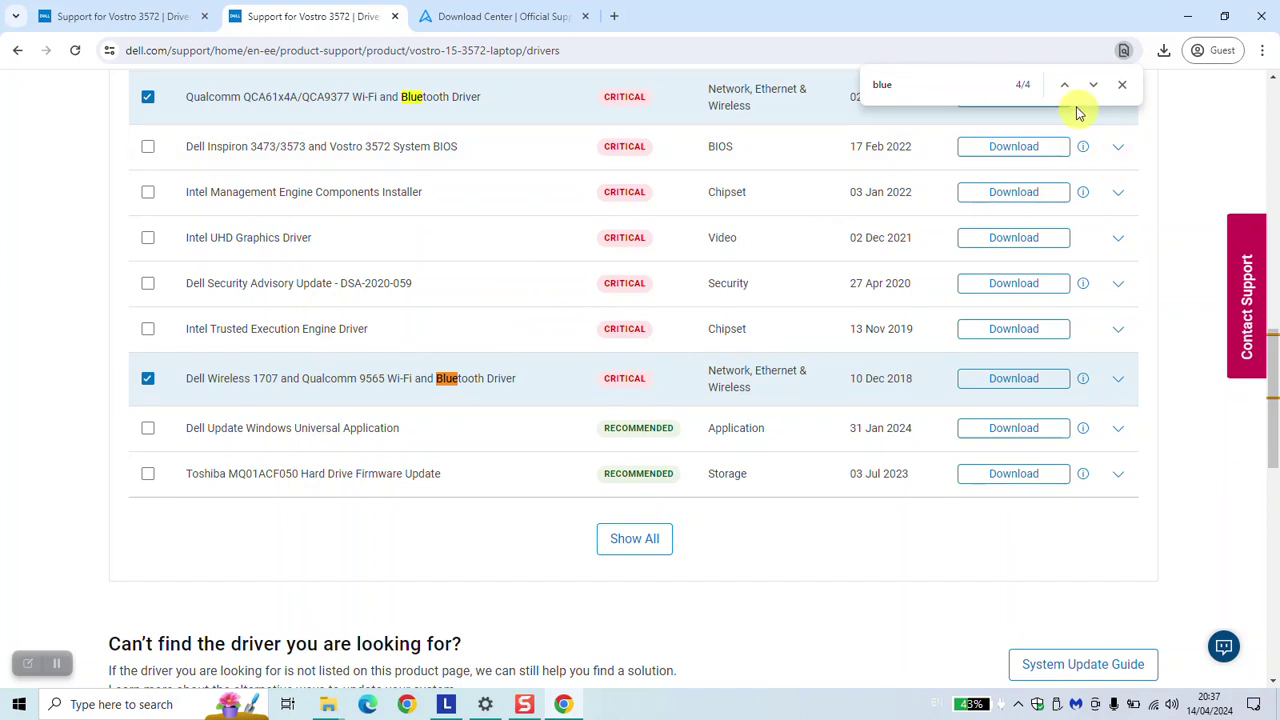
click(1092, 86)
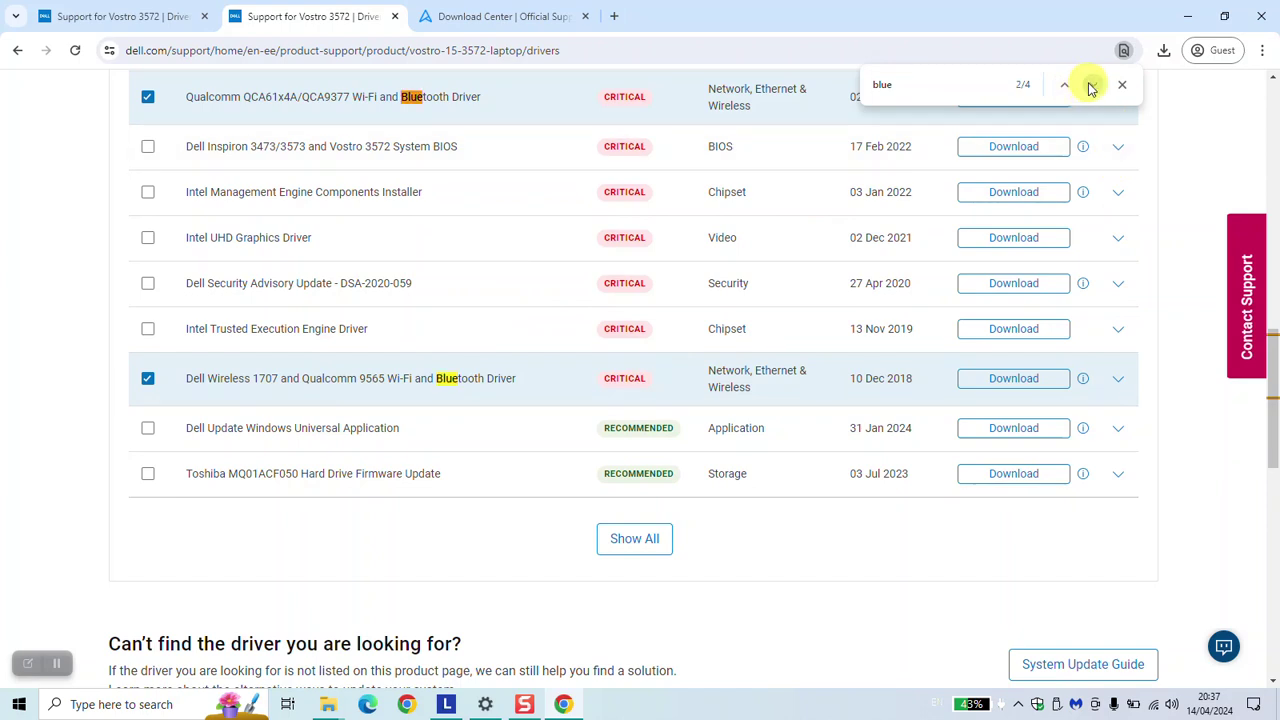
scroll(471, 314, up, 1)
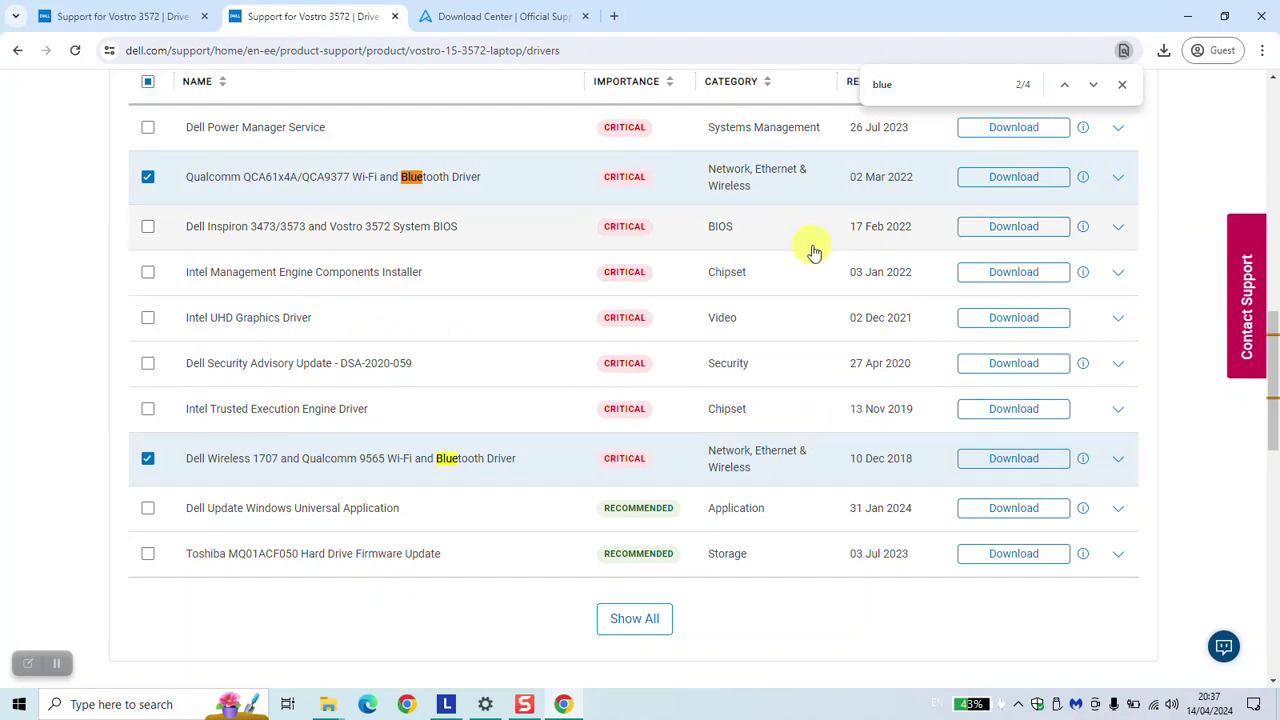
scroll(871, 401, up, 3)
scroll(871, 401, down, 2)
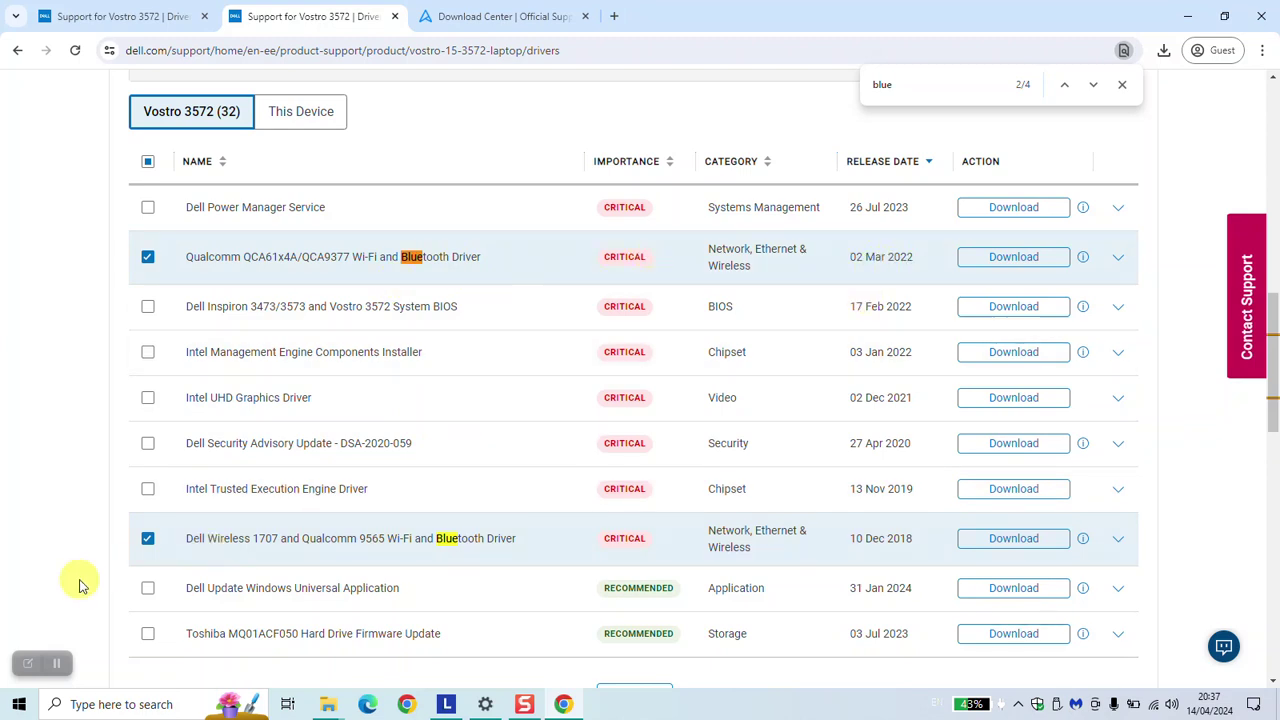
click(148, 538)
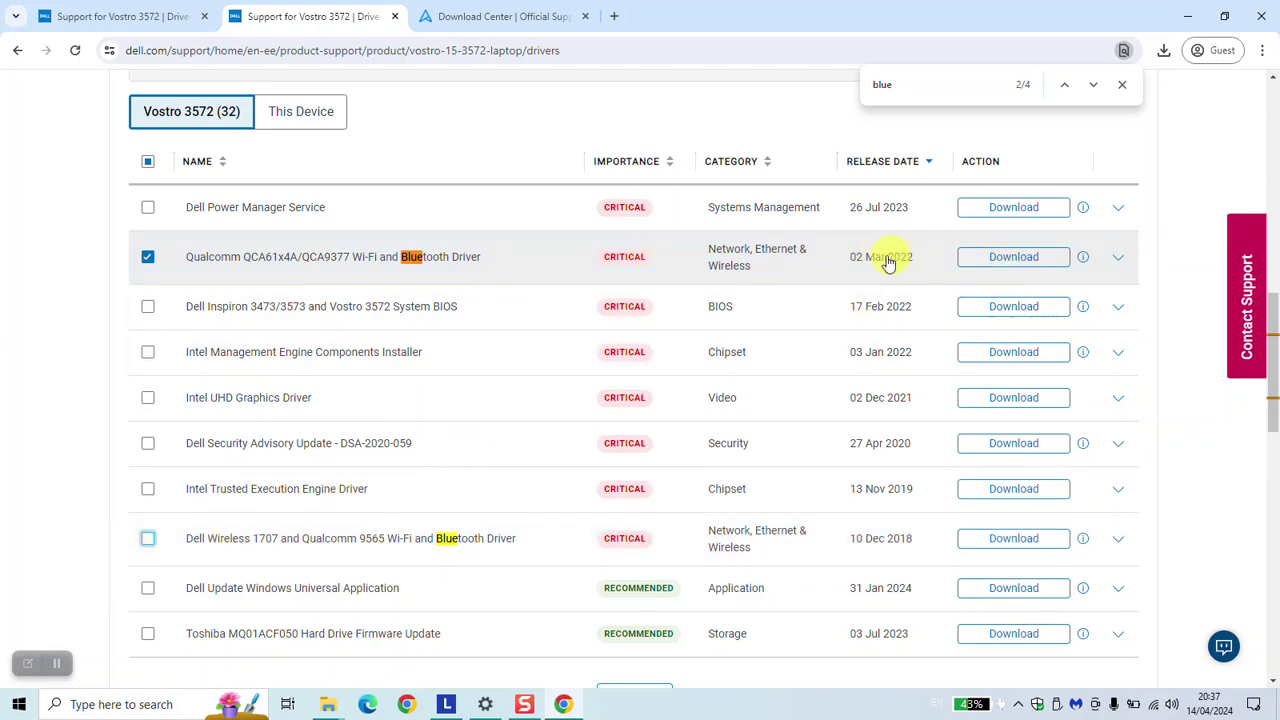
- Download and save the Qualcomm QCA61x4A/QCA9377 Wi-Fi and Bluetooth Driver, close the page search and check the download's progress
click(1024, 260)
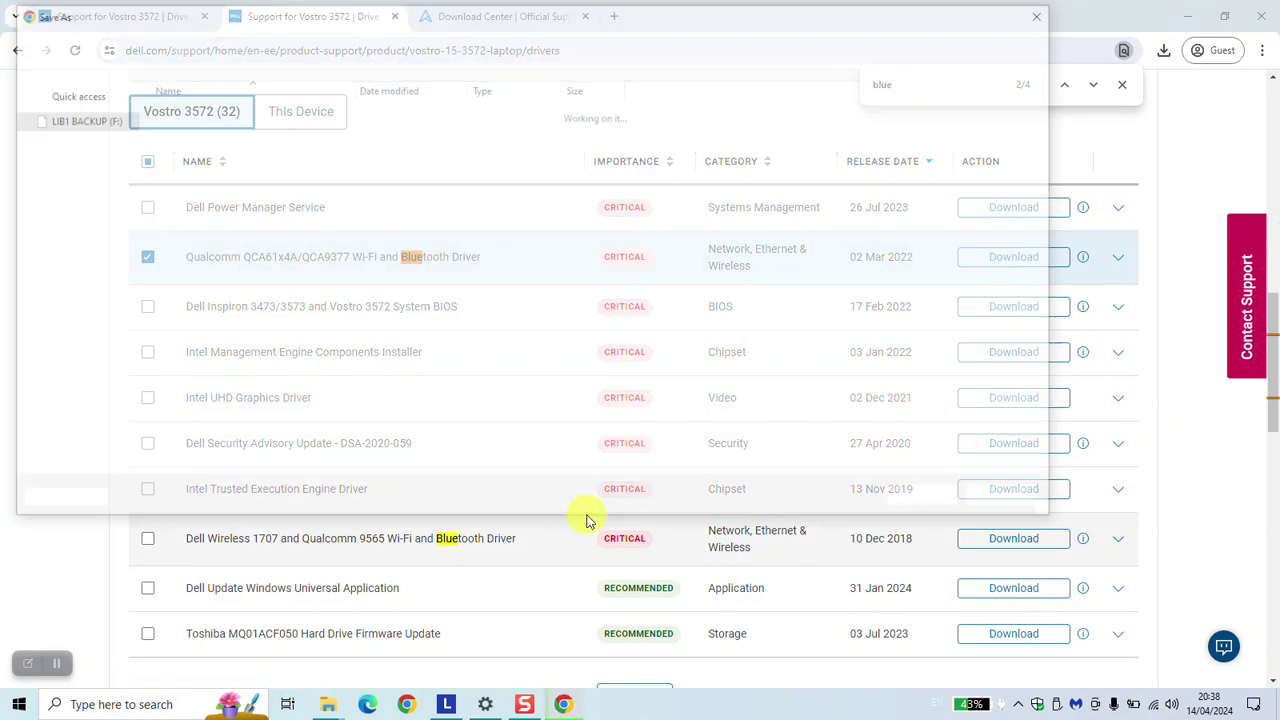
click(929, 503)
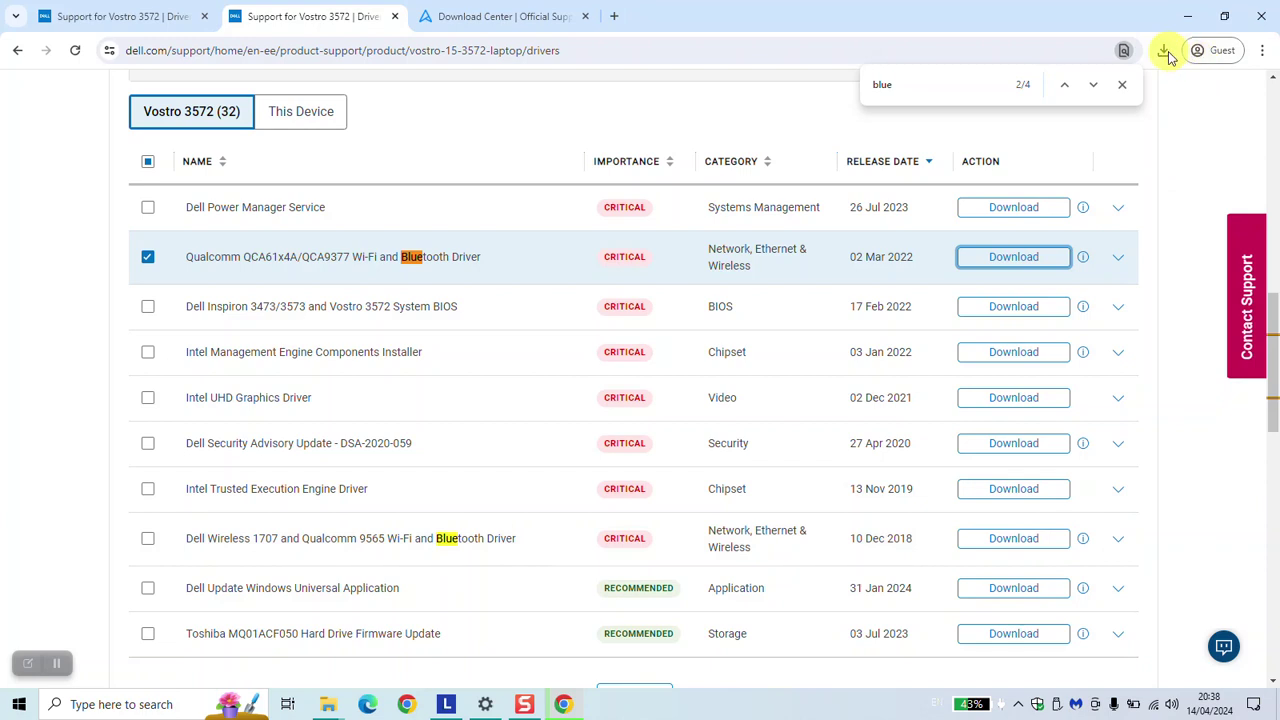
click(1122, 84)
click(1162, 52)
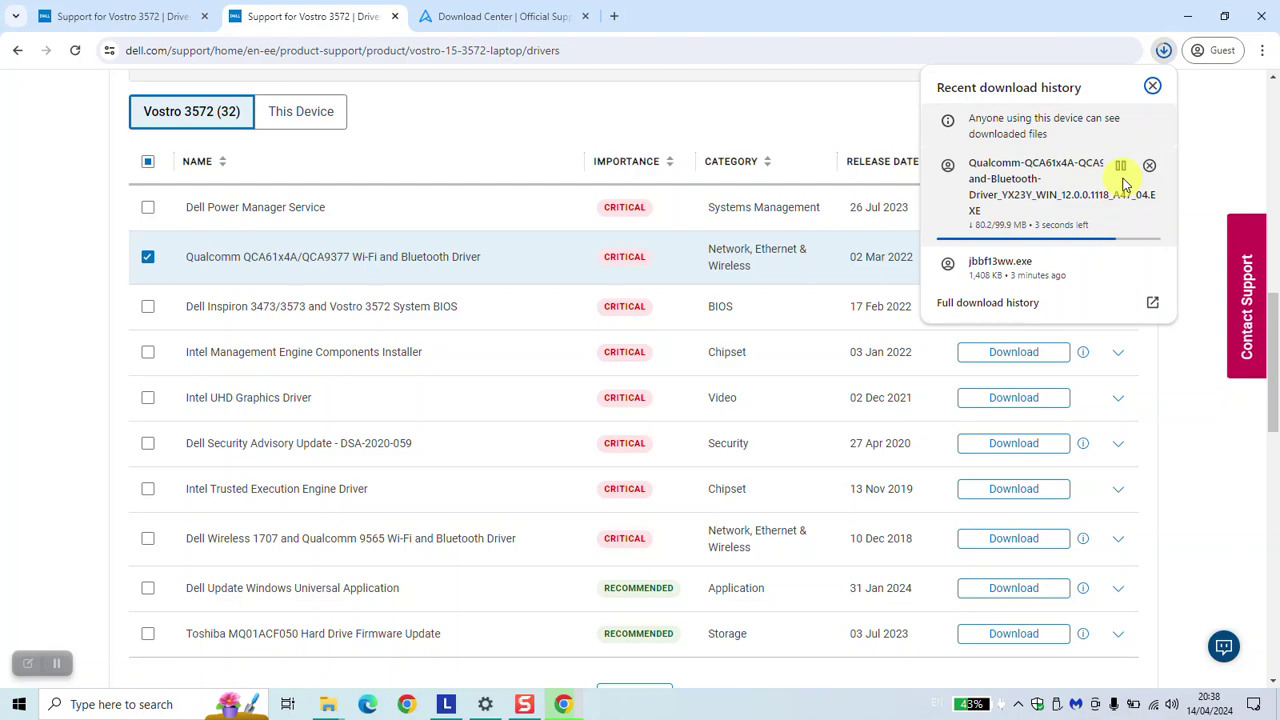
- Switch to File Explorer's LIB1 BACKUP (F:) window and view the run options of the downloaded Qualcomm driver installer without launching it
click(330, 704)
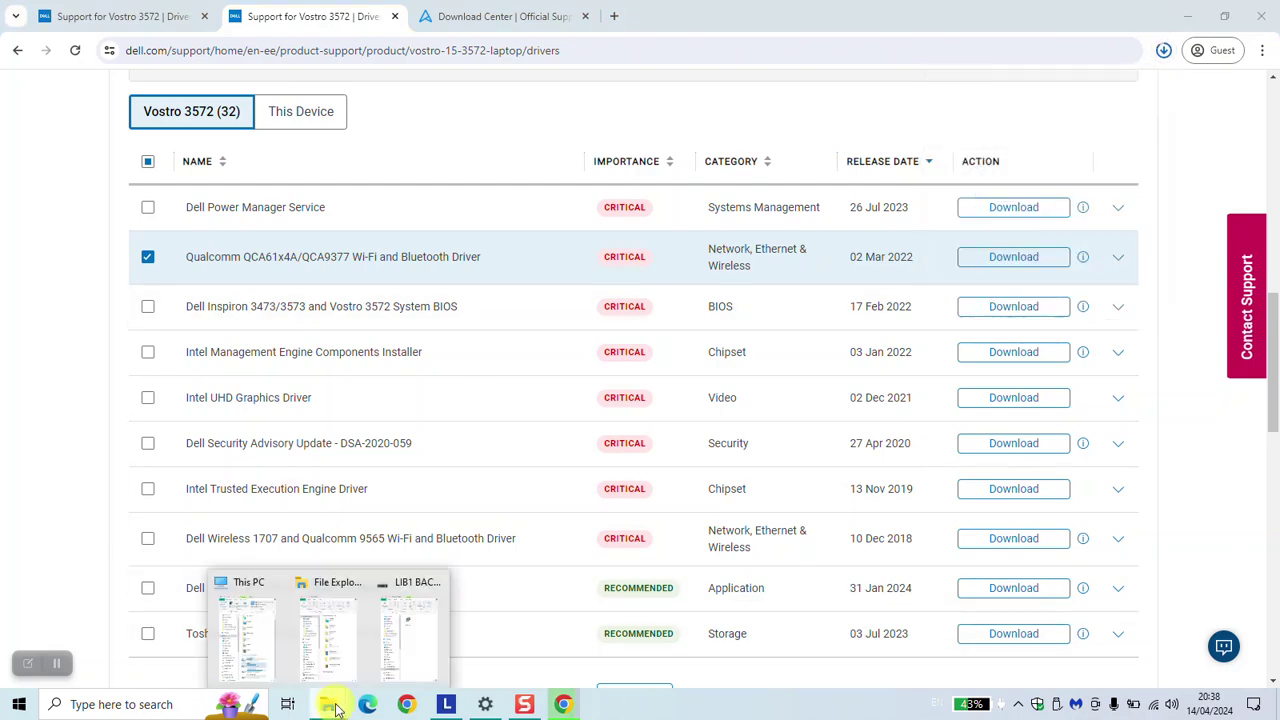
click(415, 638)
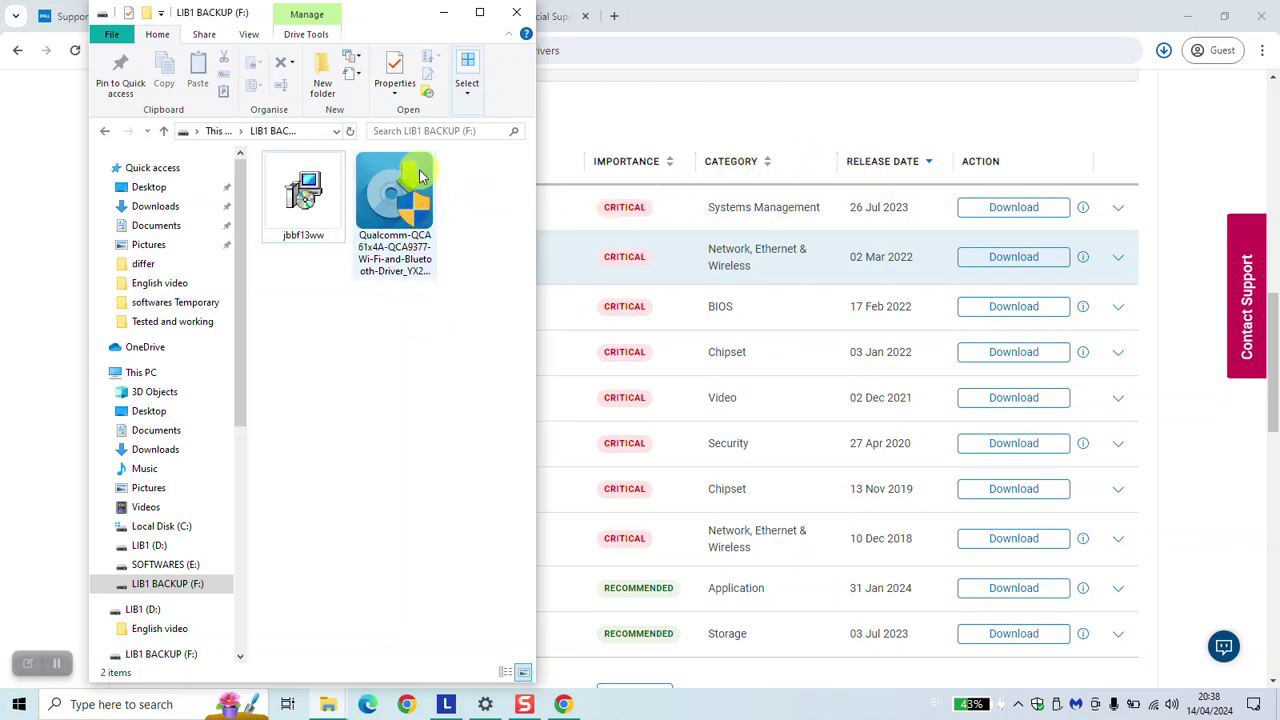
right_click(420, 176)
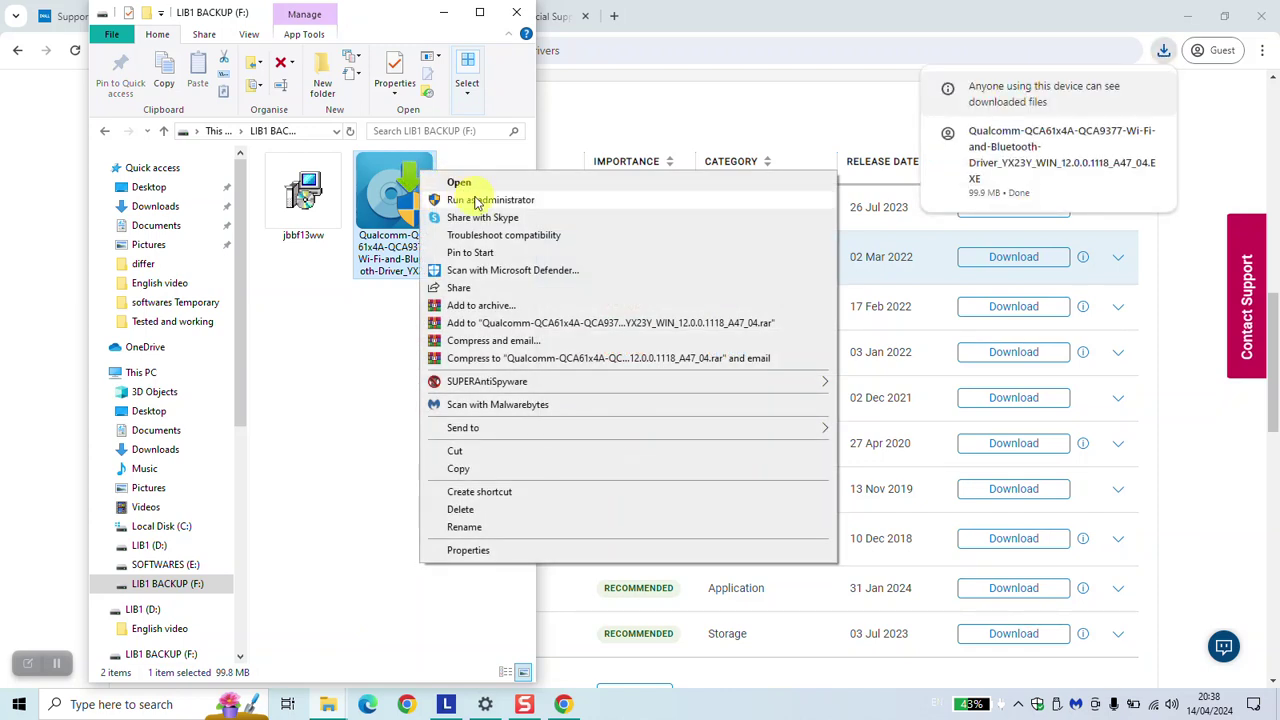
click(366, 329)
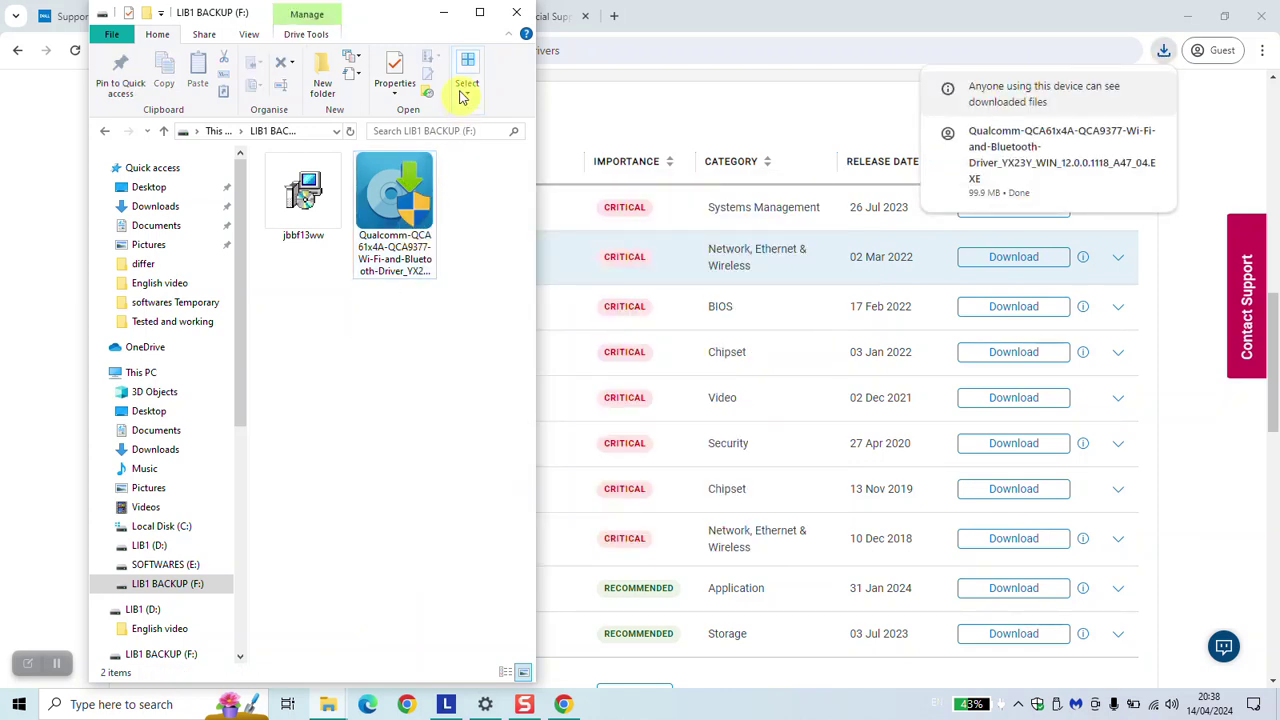
click(443, 20)
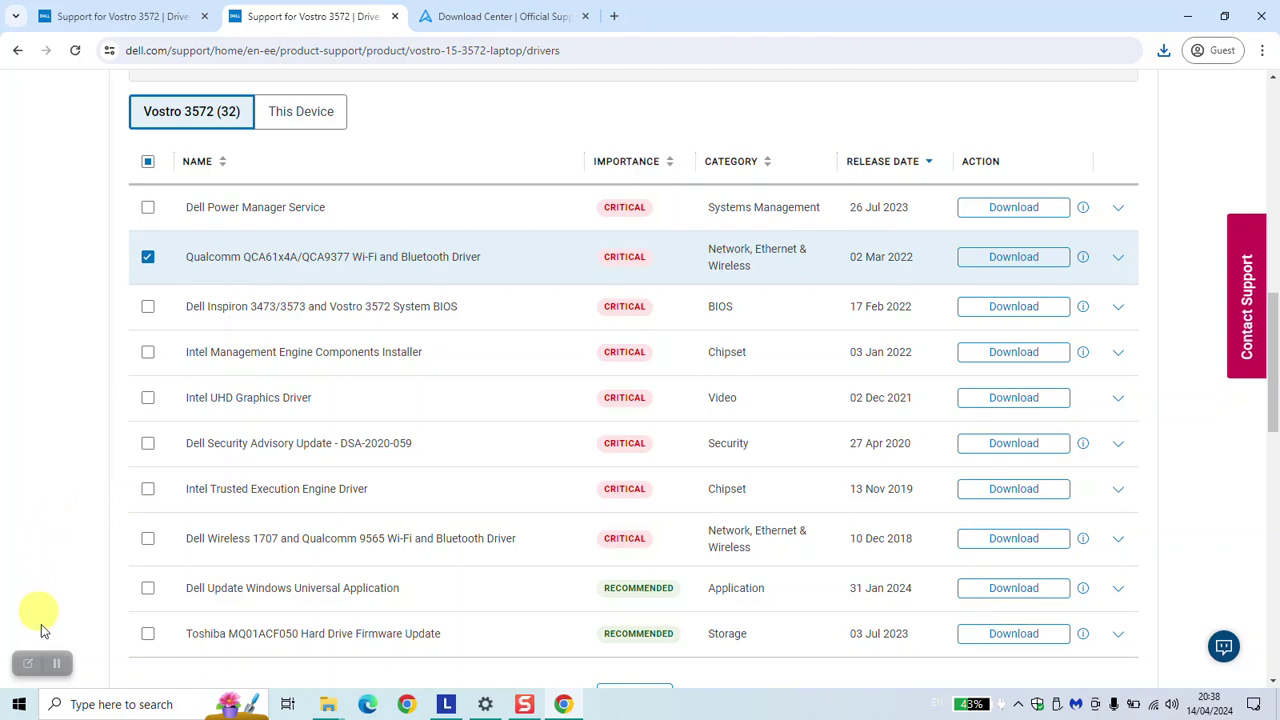
- Close both Dell support pages in the browser and go to the model information form of the ASUS Download Center
click(204, 17)
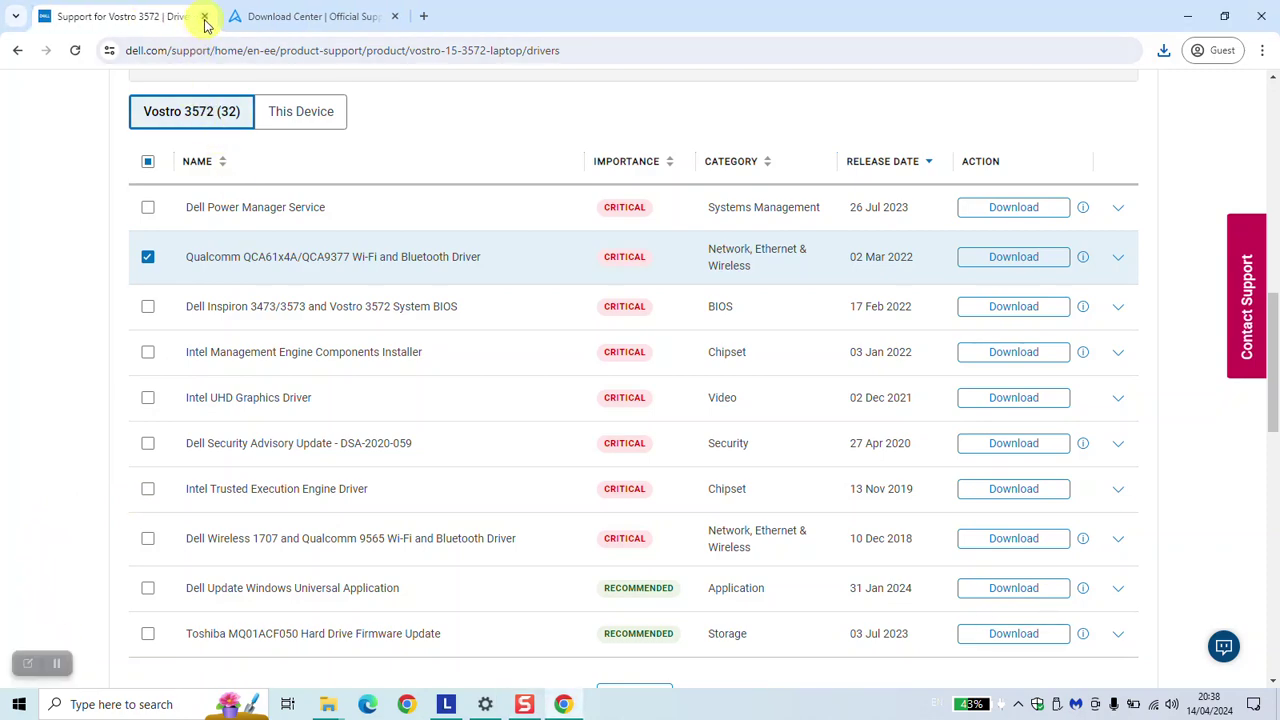
click(204, 17)
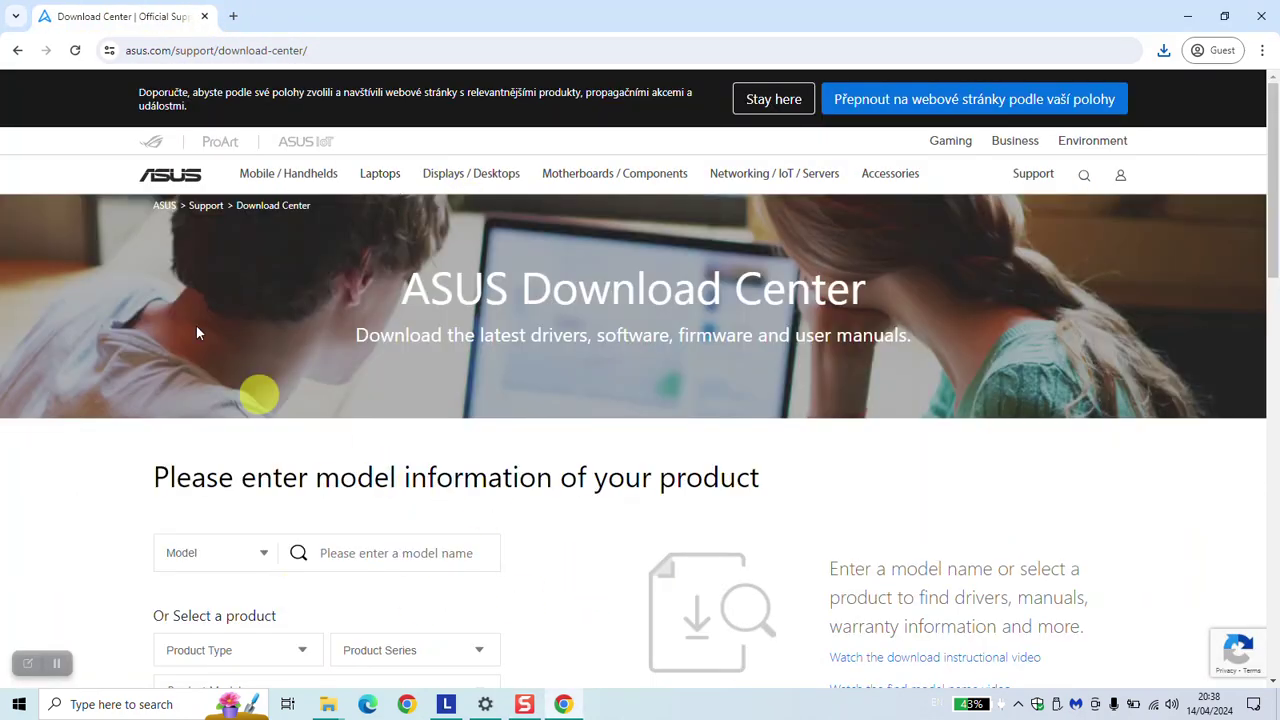
scroll(270, 345, down, 2)
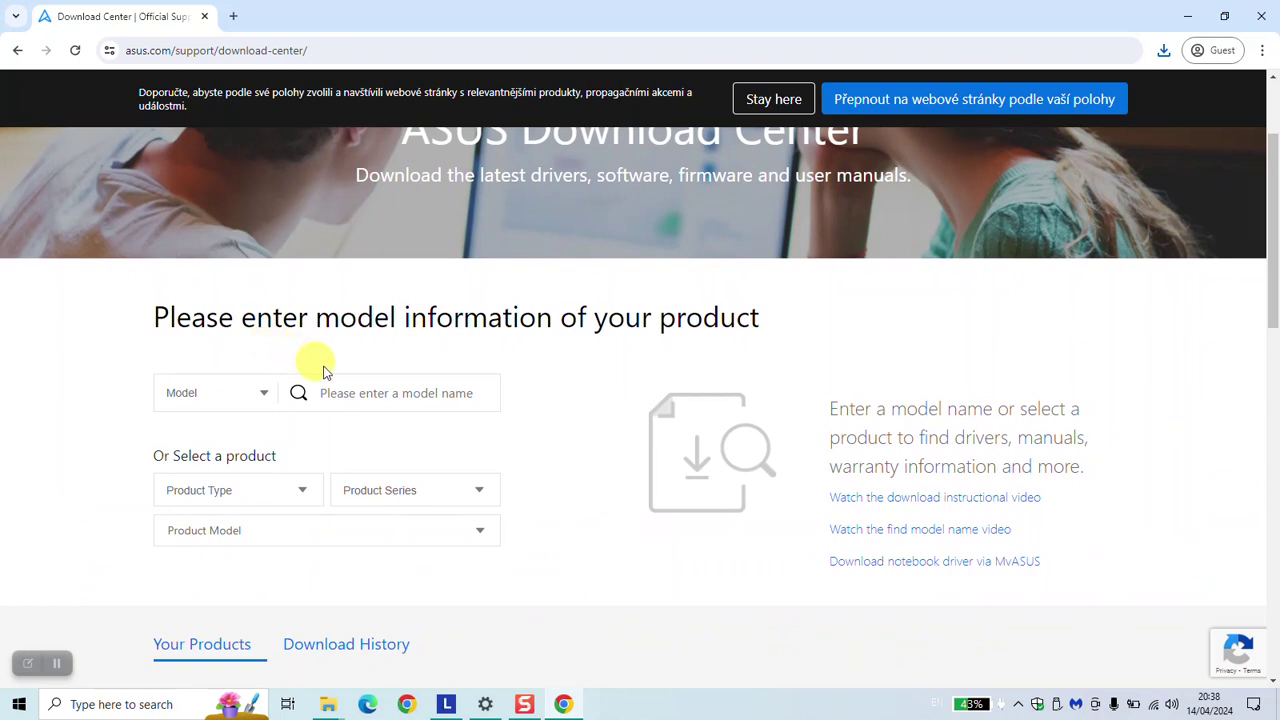
scroll(323, 372, down, 1)
- Look up the model name "x515" and select ASUS X515 (11th Gen Intel)
click(402, 314)
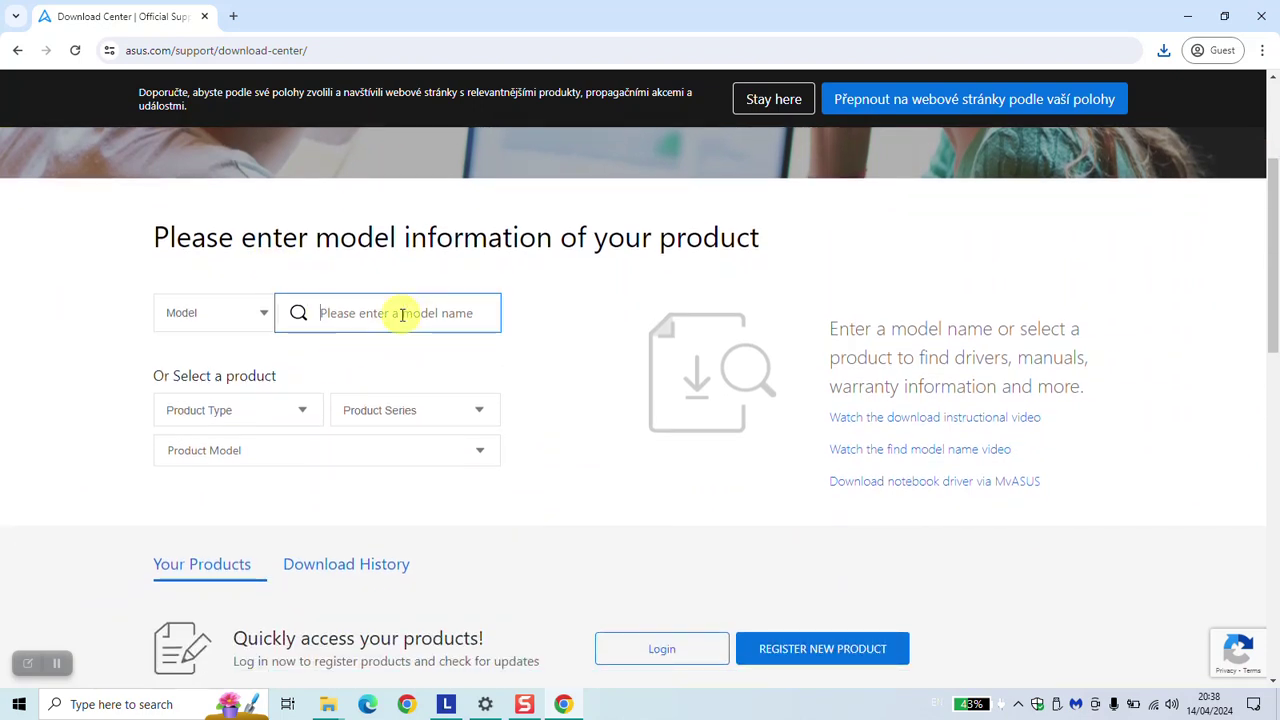
text(x515)
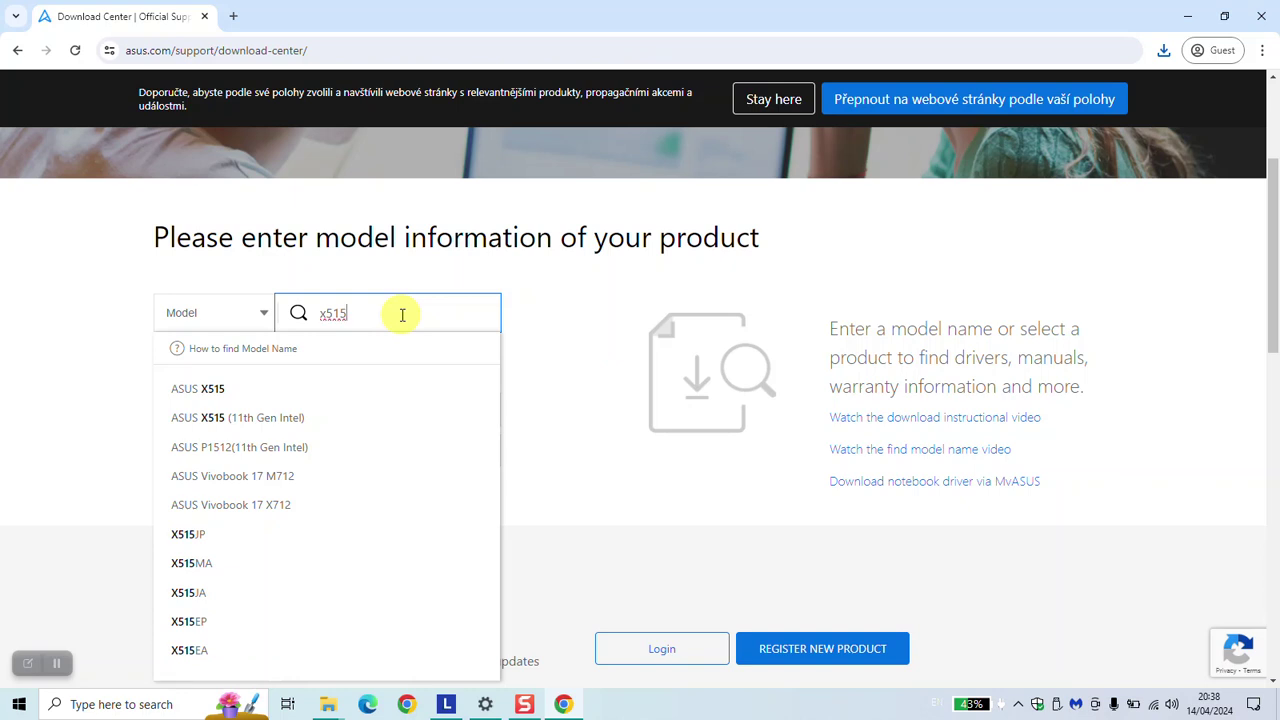
click(106, 357)
click(417, 304)
double_click(409, 306)
text(x515)
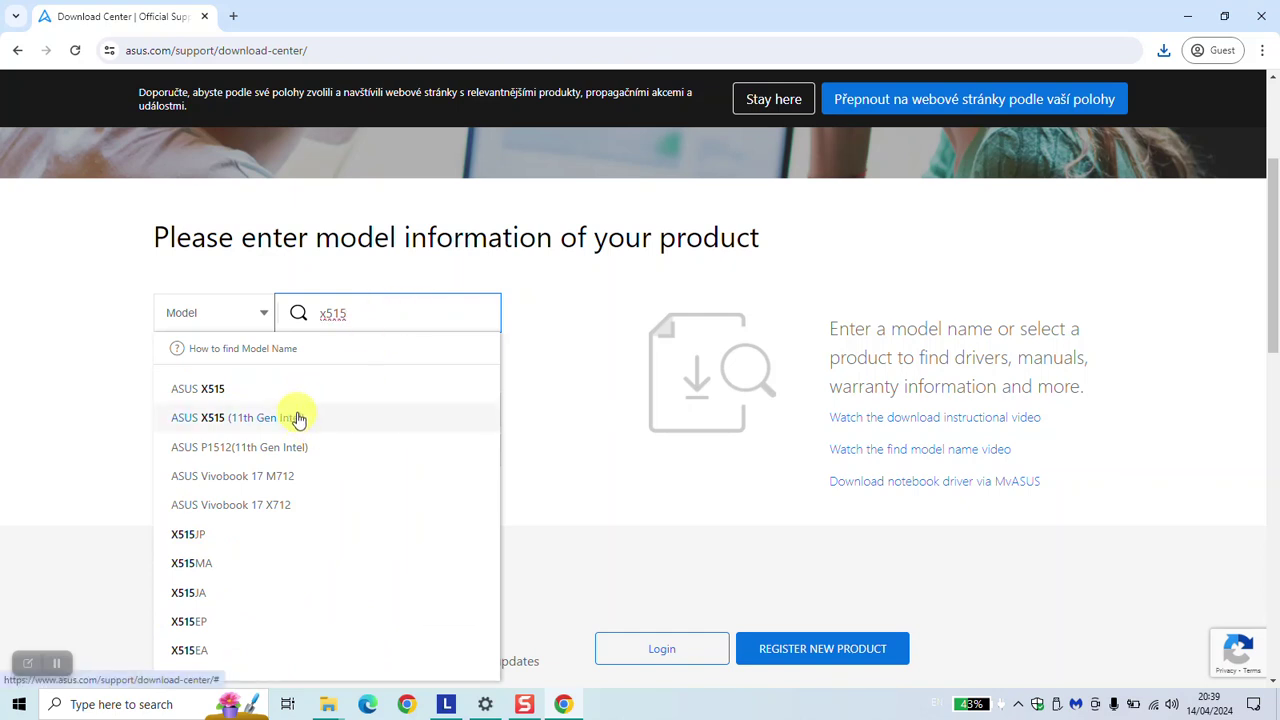
click(297, 418)
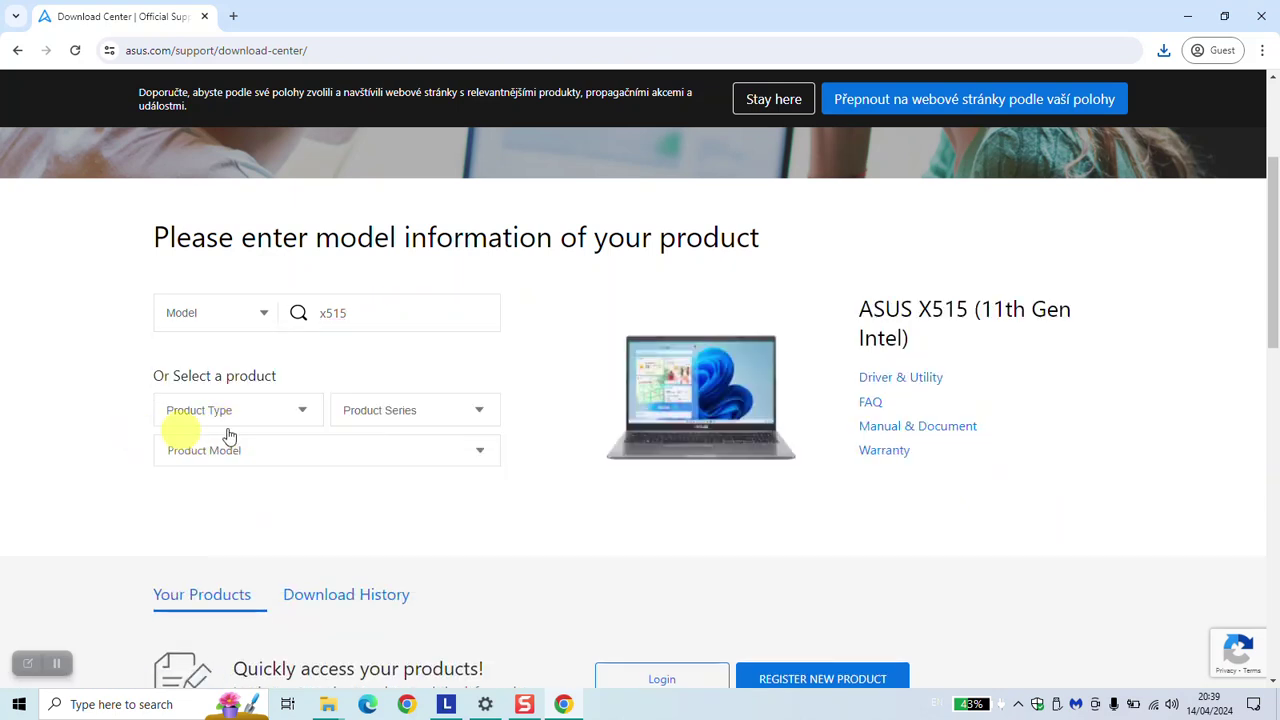
- Set the product type to Laptops in the product selection
click(275, 425)
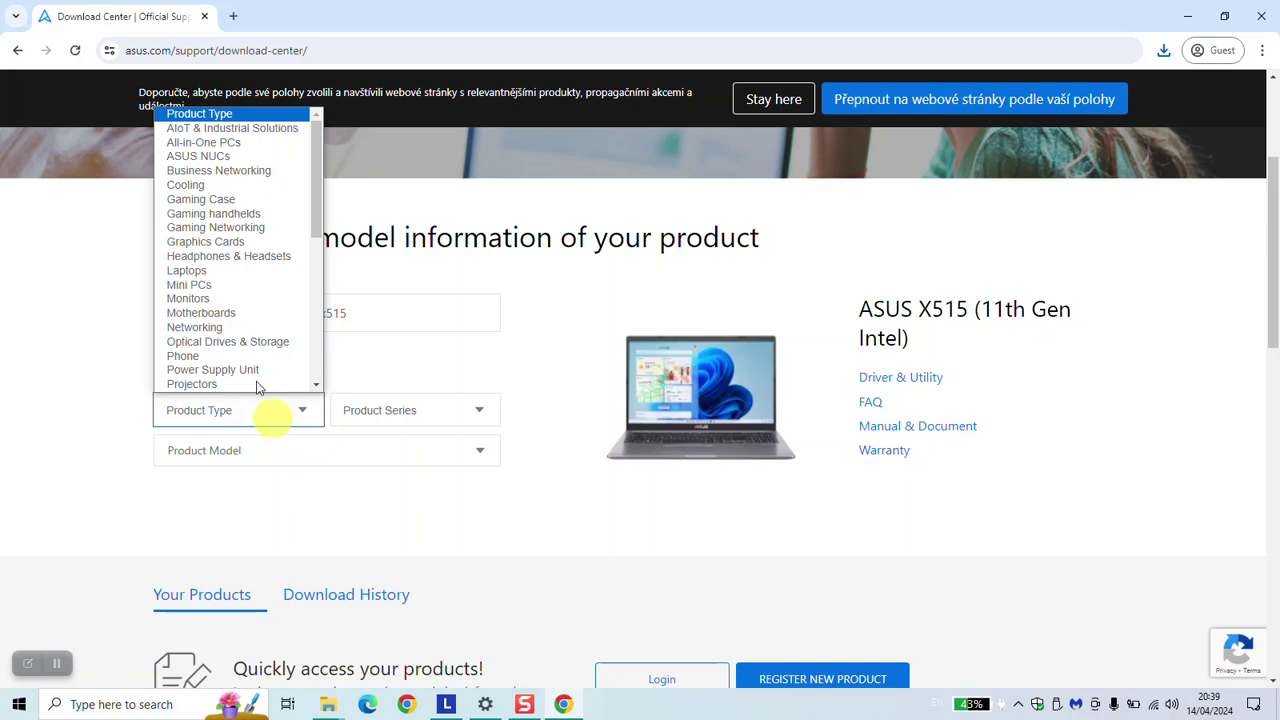
click(206, 272)
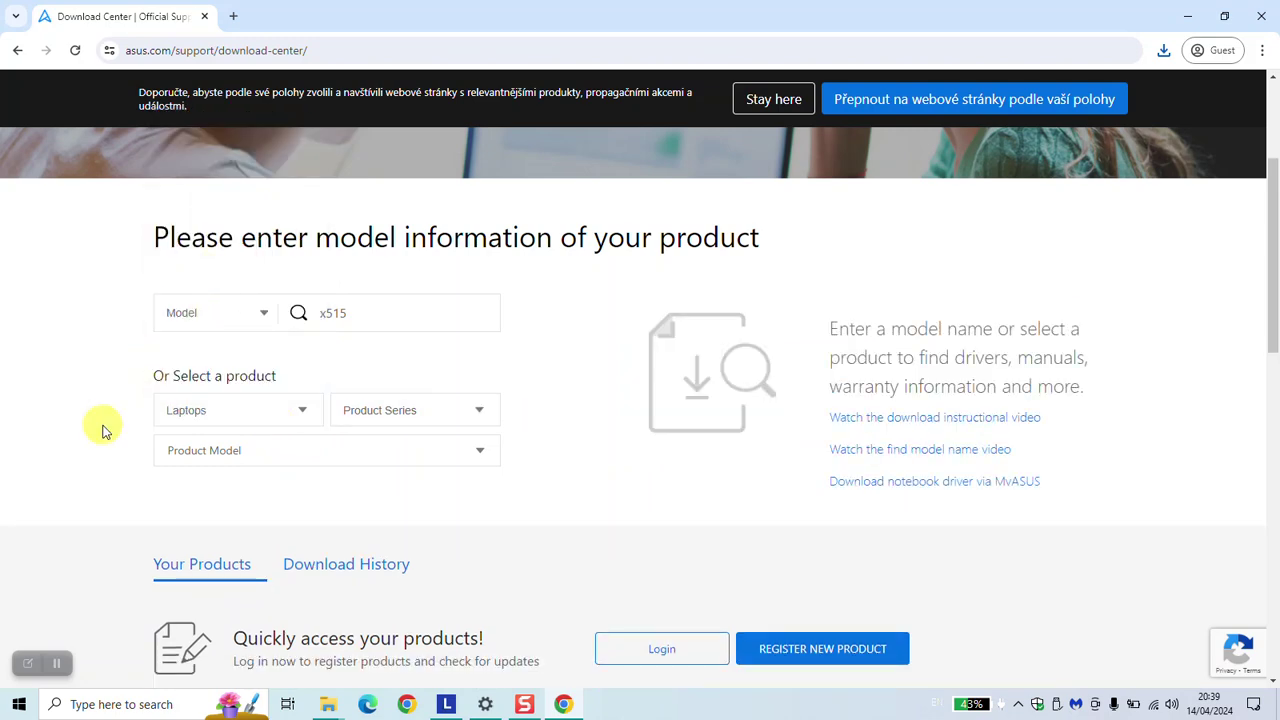
scroll(105, 430, down, 4)
scroll(117, 429, up, 3)
- Shorten the model name search to "x51" and select Vivobook 15 X512
click(421, 229)
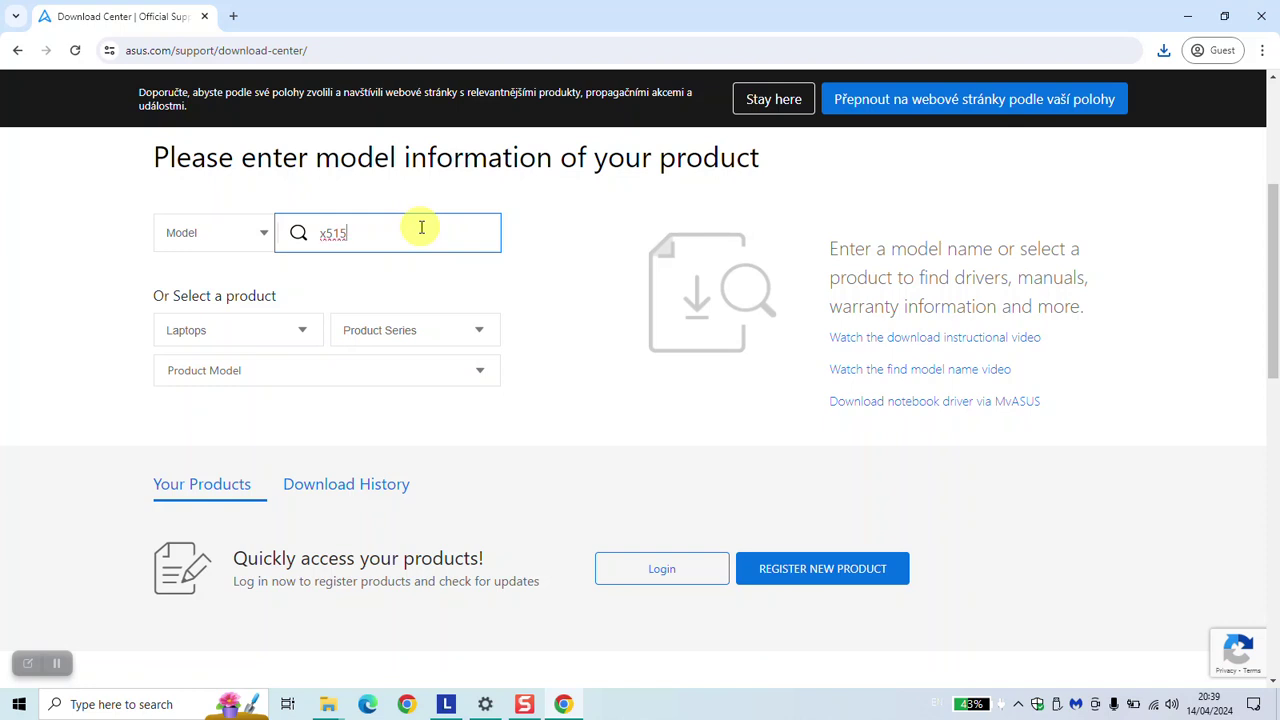
click(251, 233)
click(422, 234)
key(BackSpace)
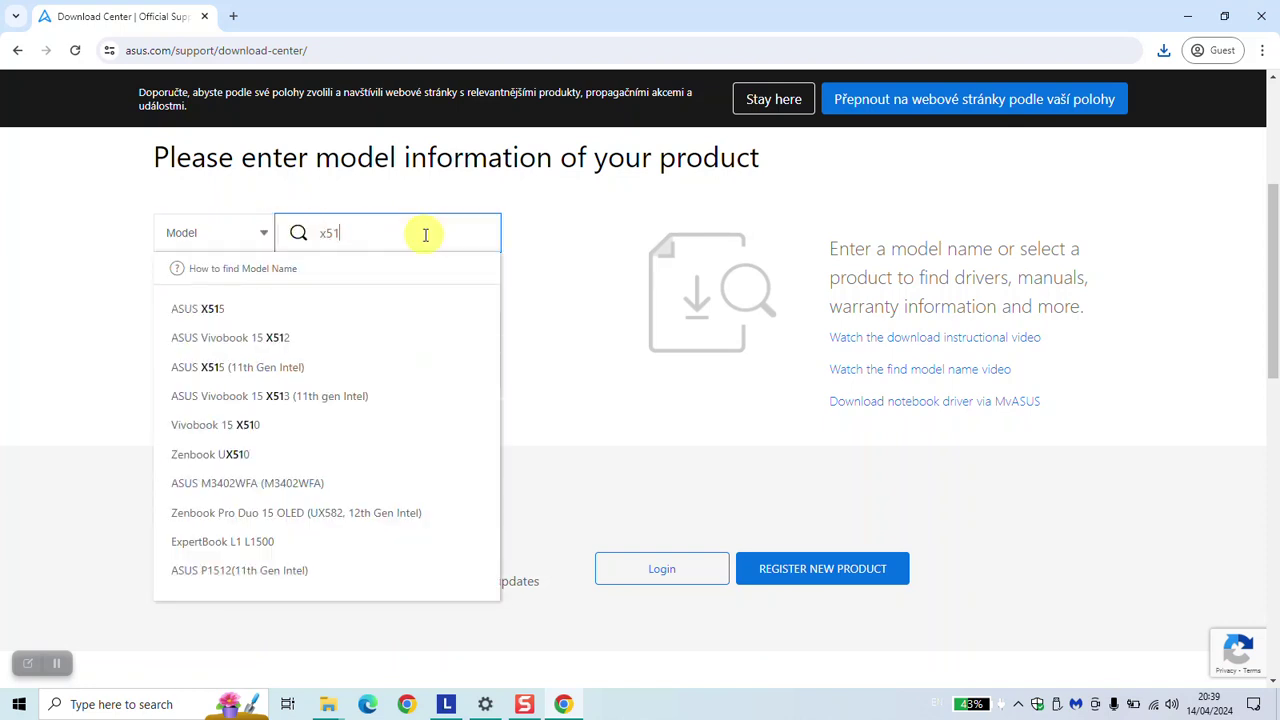
click(251, 338)
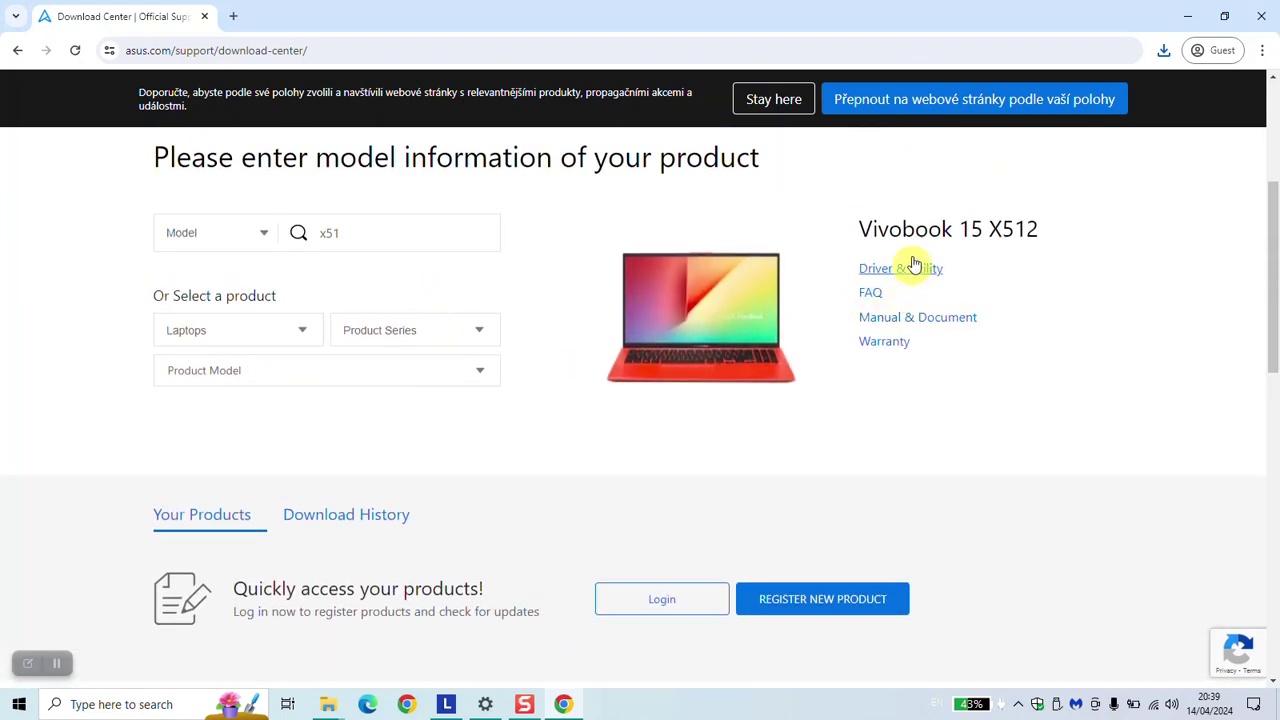
- Search for model "x515", select ASUS X515 and open its Driver & Utility page
click(457, 230)
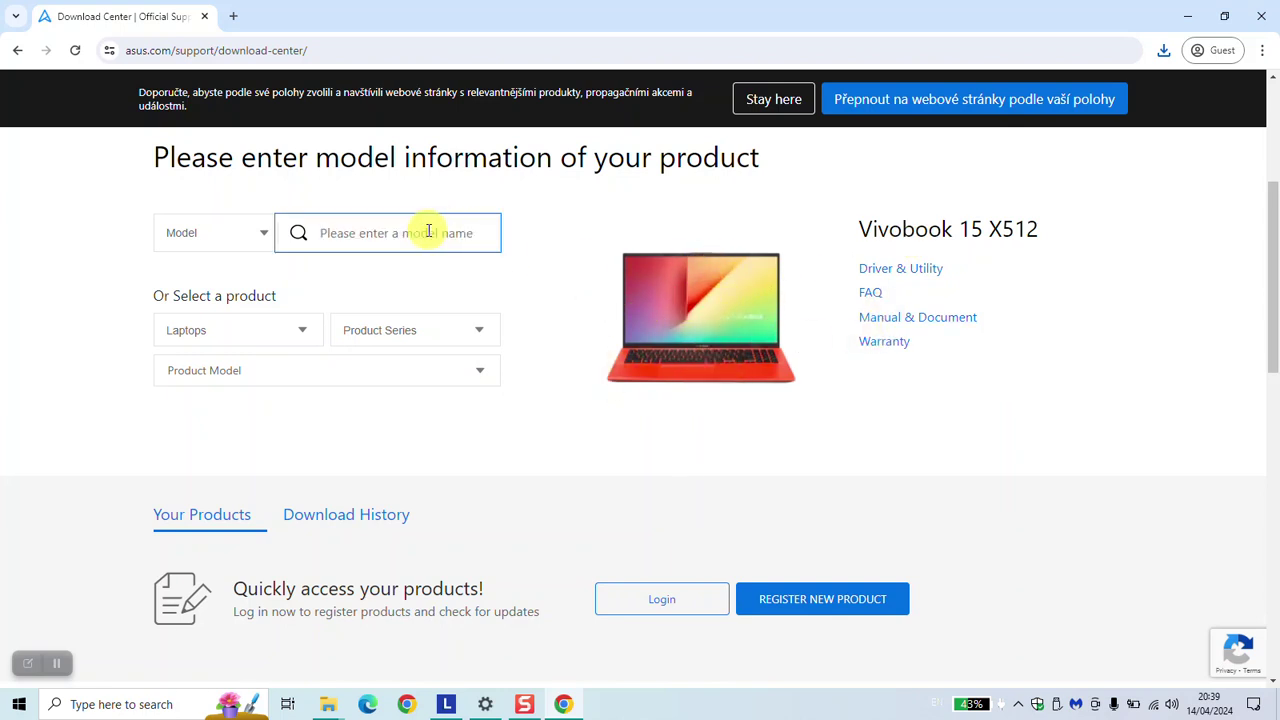
text(515)
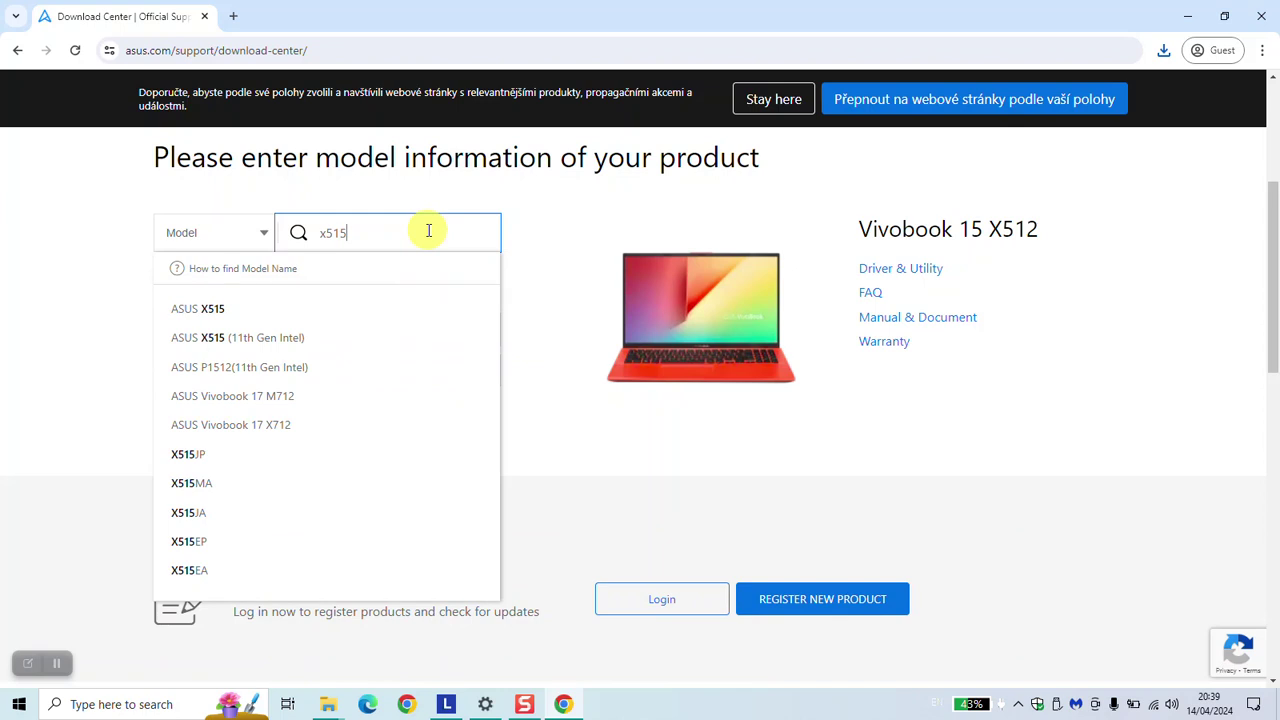
click(260, 307)
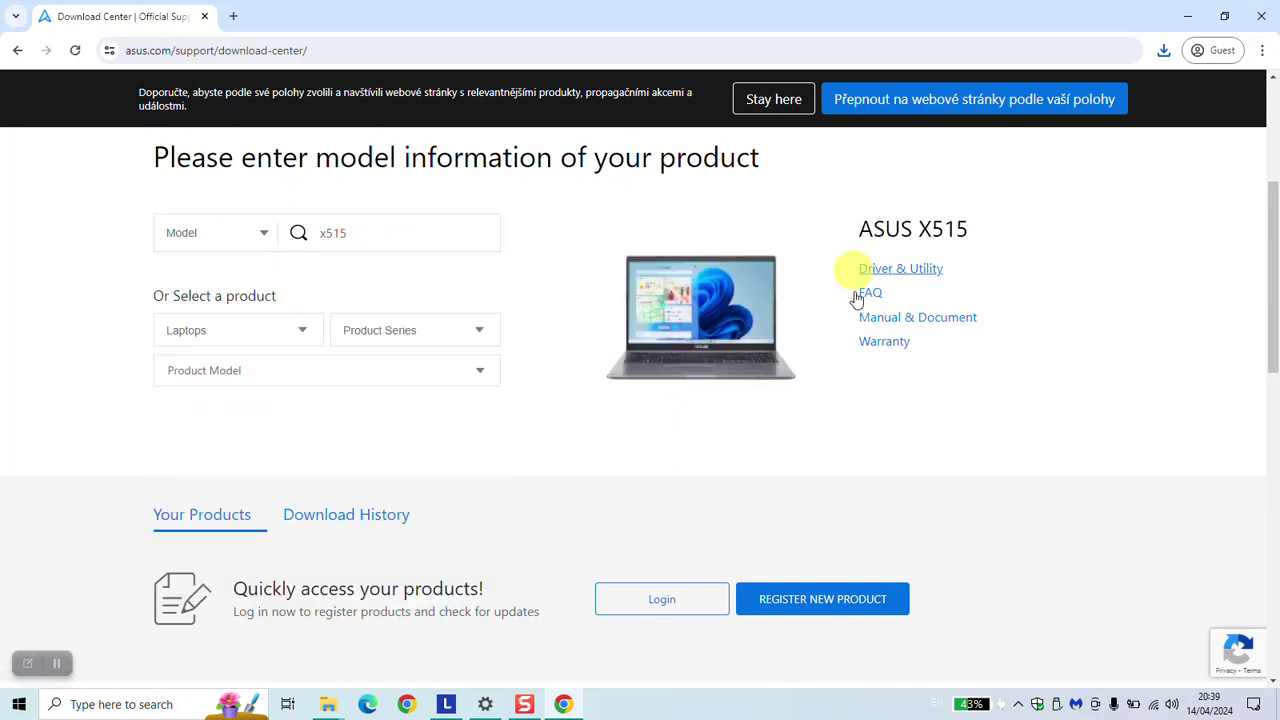
click(921, 272)
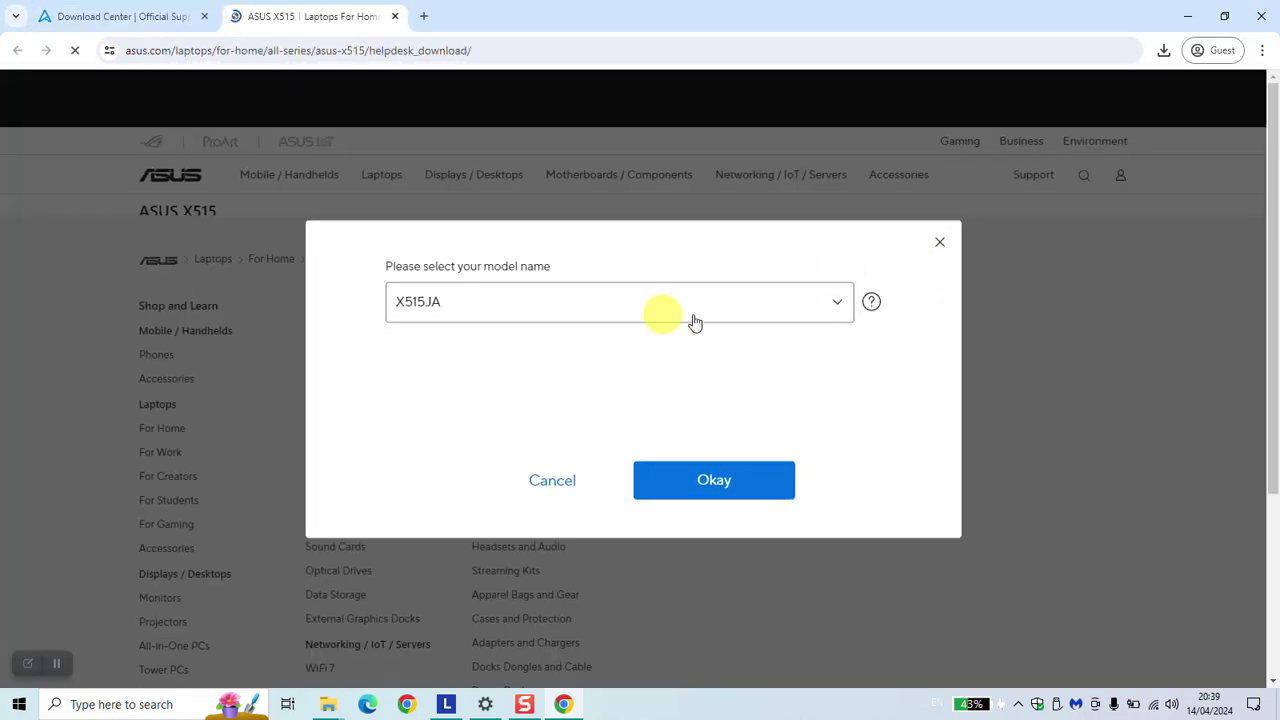
- Open the list of X515 model names and run dxdiag to check the computer's system model, minimizing it when finished
click(841, 305)
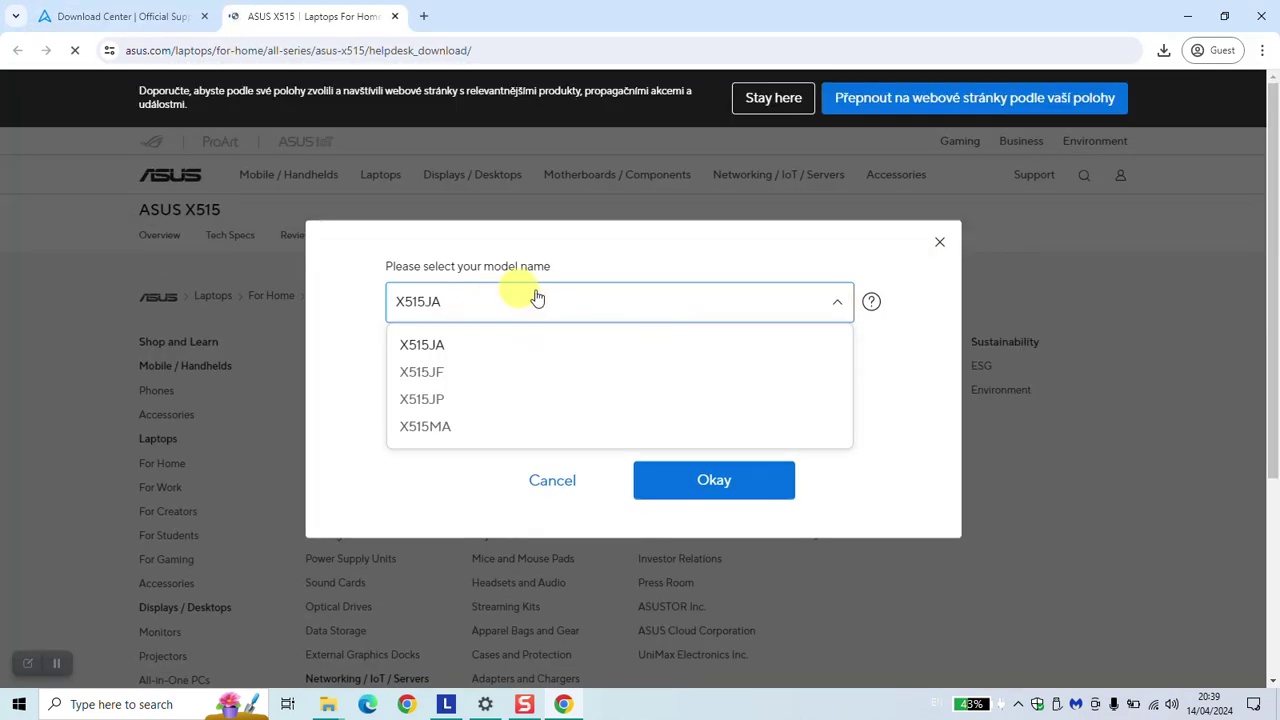
click(98, 710)
text(d)
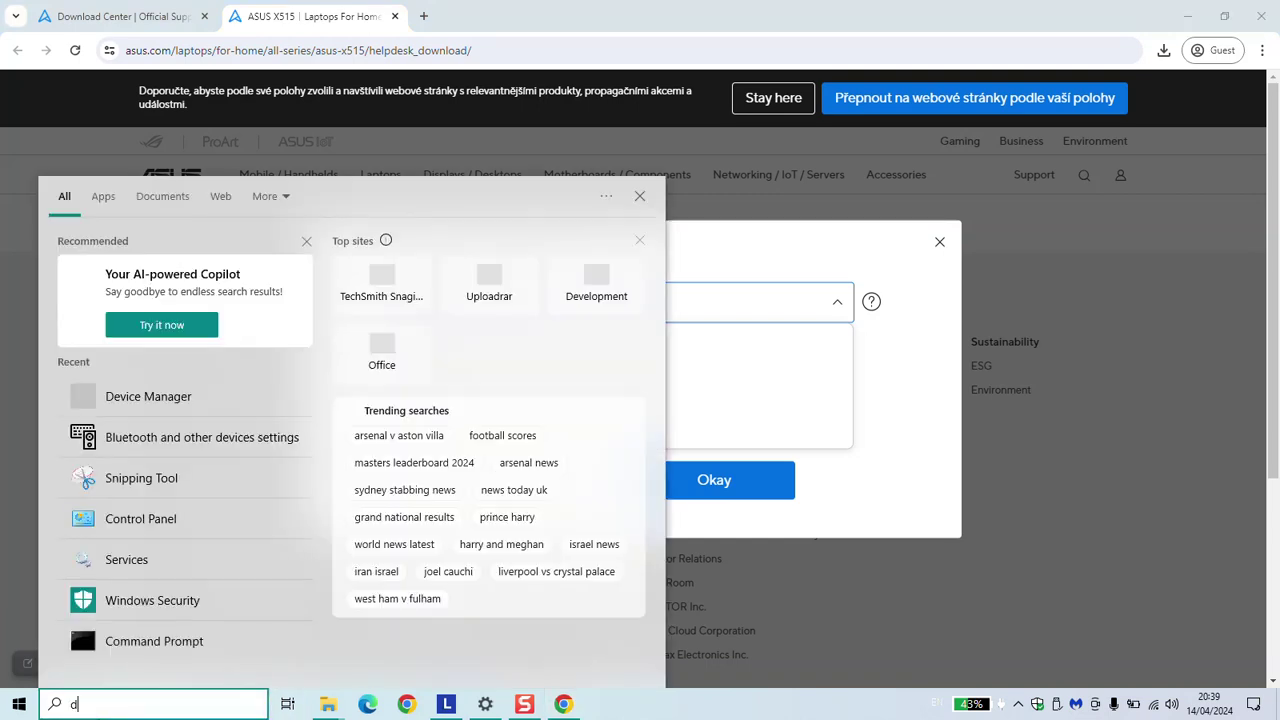
text(xdiag)
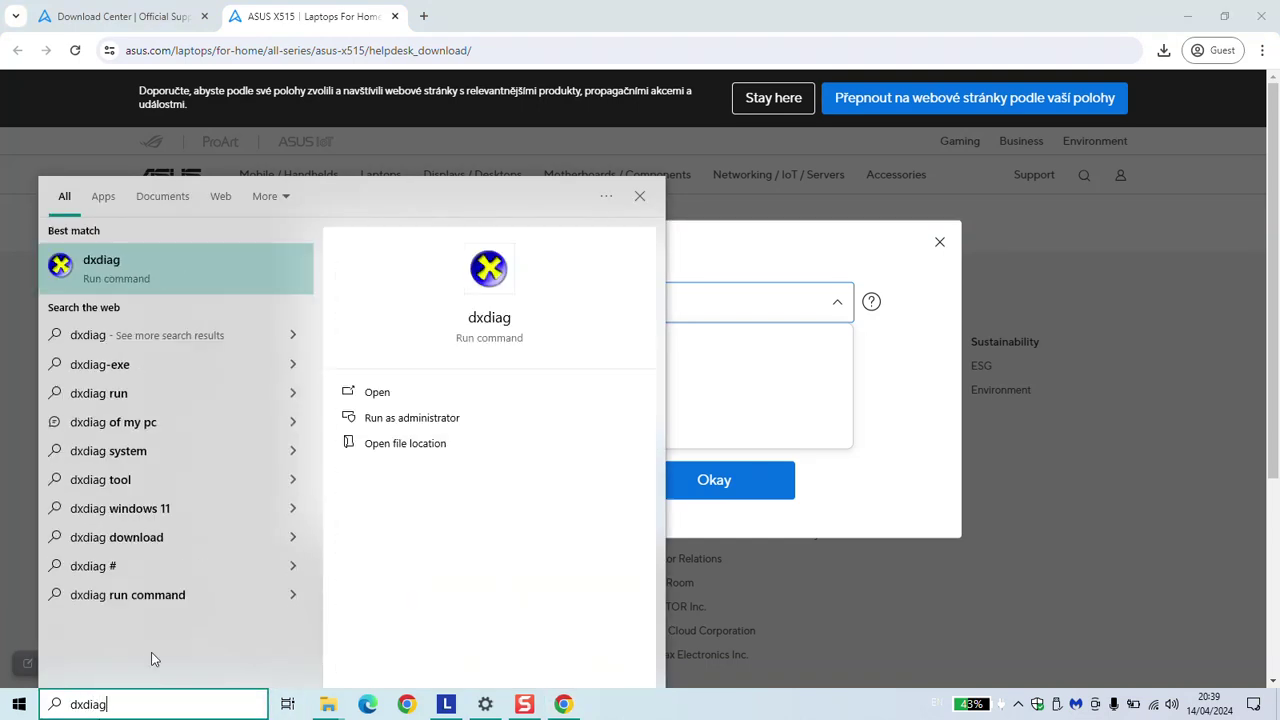
click(128, 266)
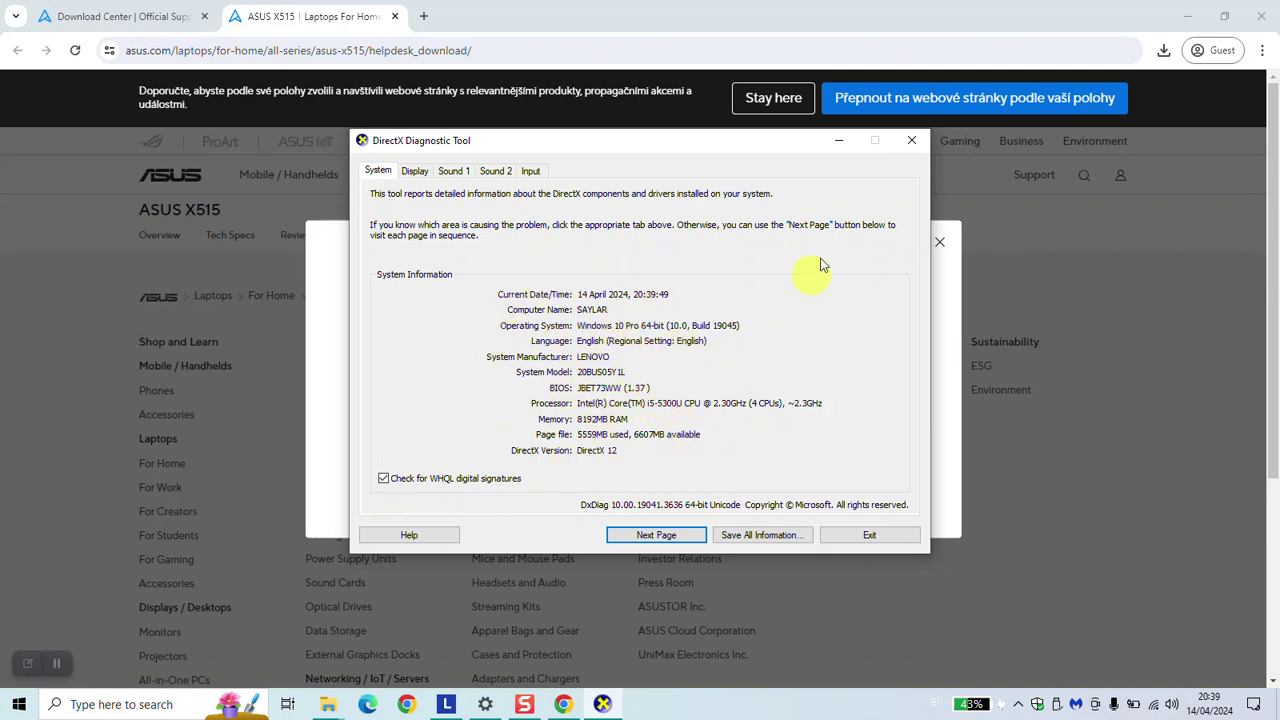
click(839, 144)
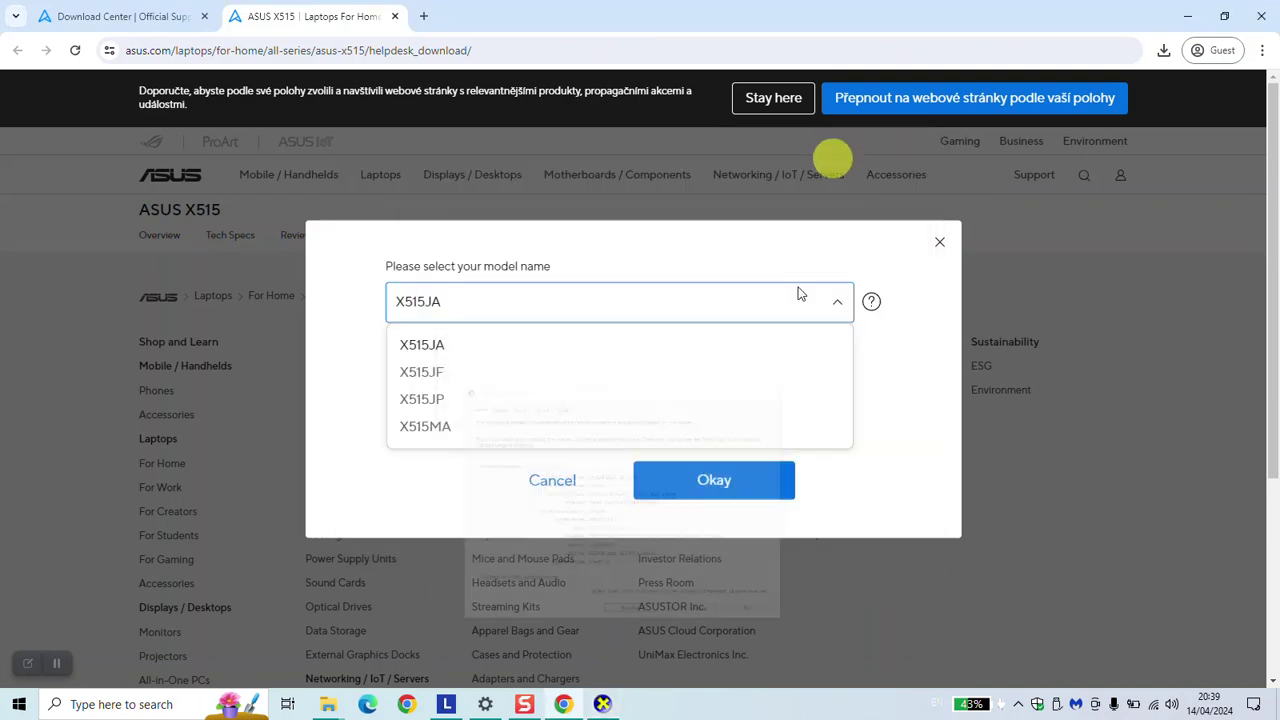
- Choose X515MA as the model name, confirm it and show its Driver & Tools section
click(449, 428)
click(733, 479)
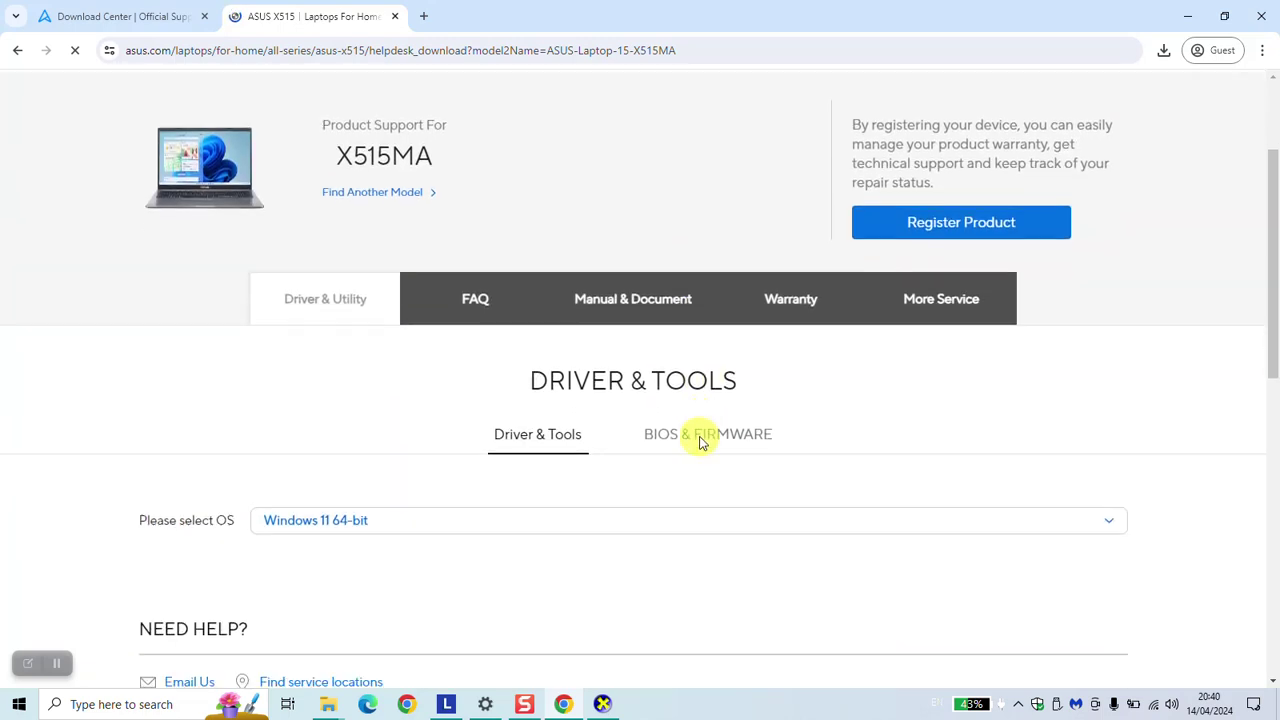
click(650, 374)
click(535, 395)
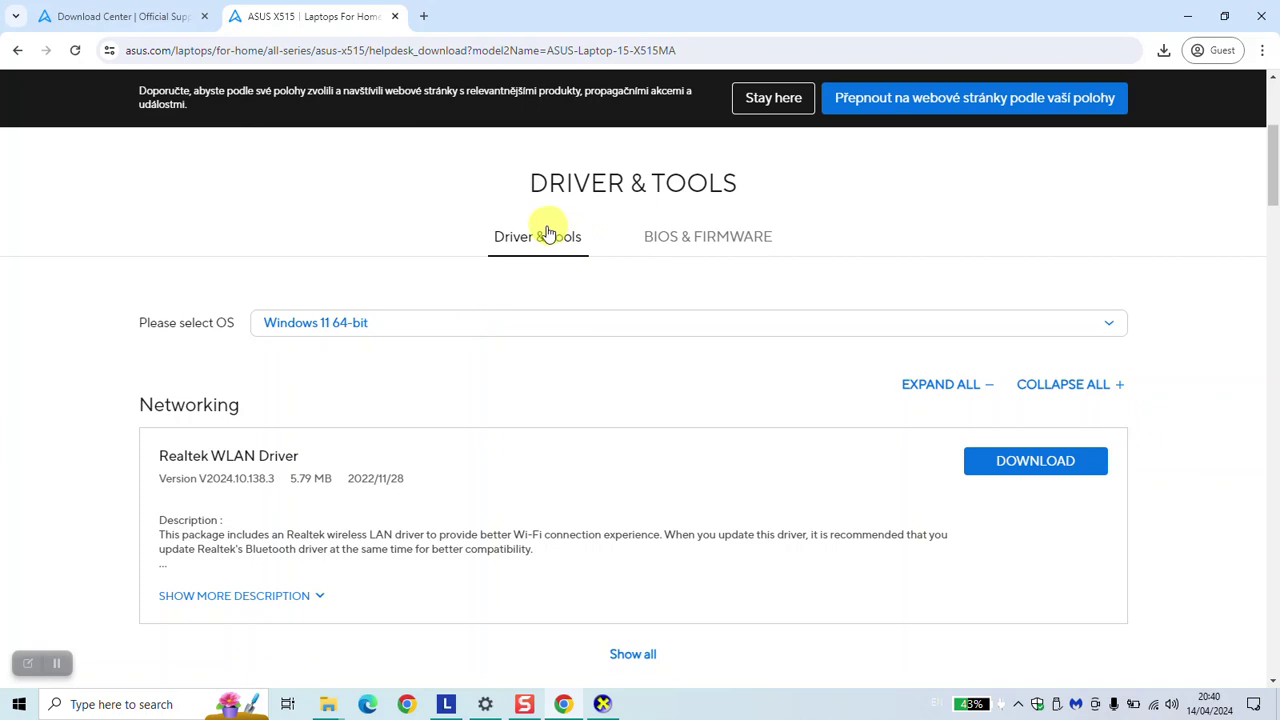
- Try Windows 10 64-bit as the operating system for the drivers, and set it back to Windows 11 64-bit
click(467, 328)
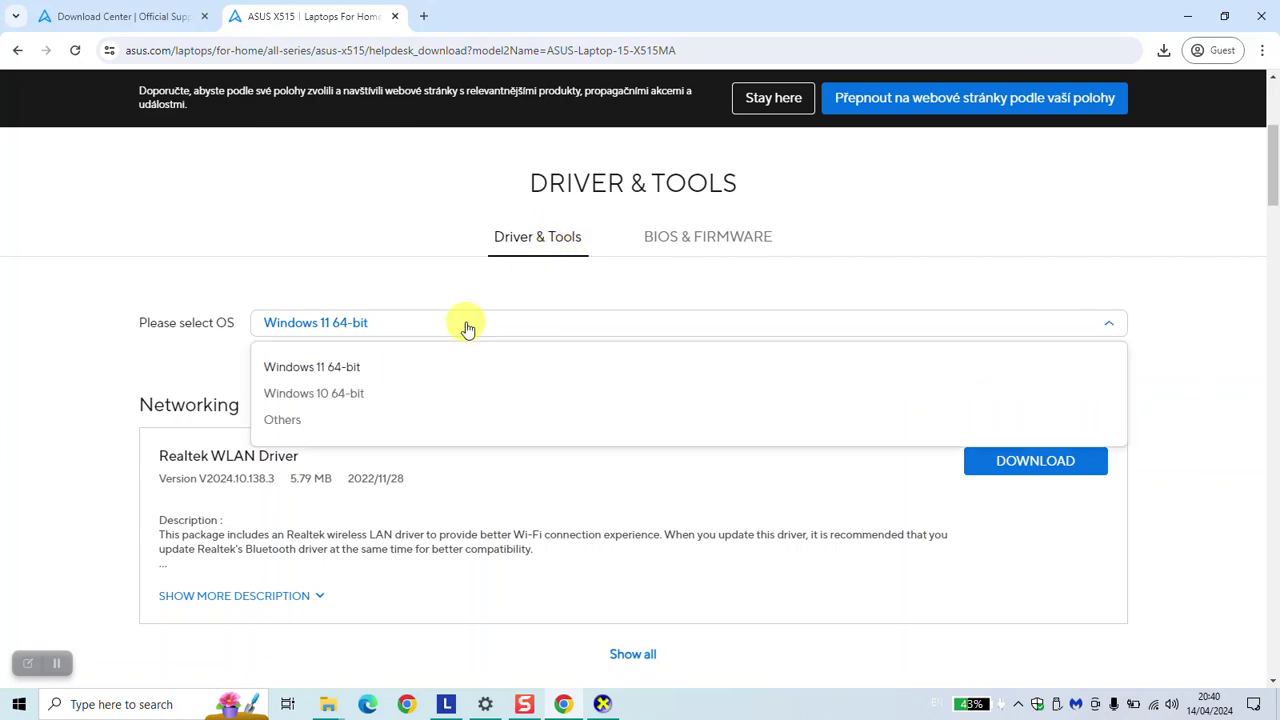
click(345, 391)
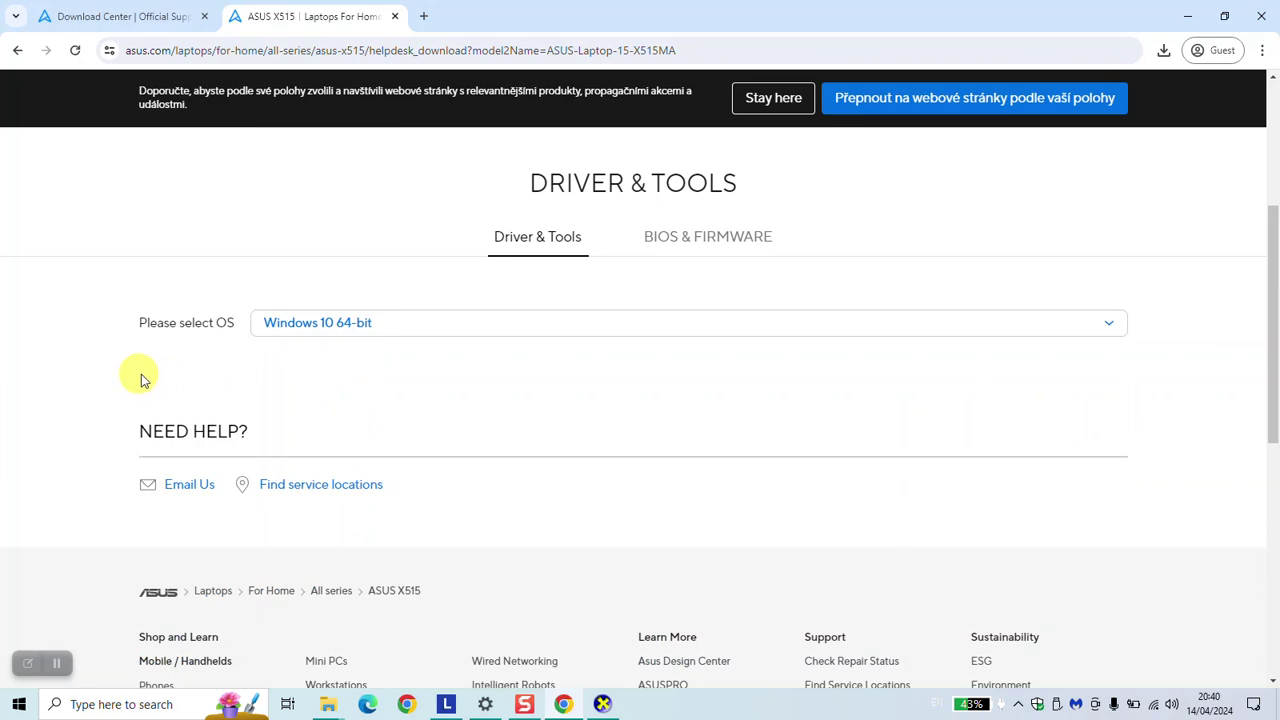
click(389, 327)
click(315, 366)
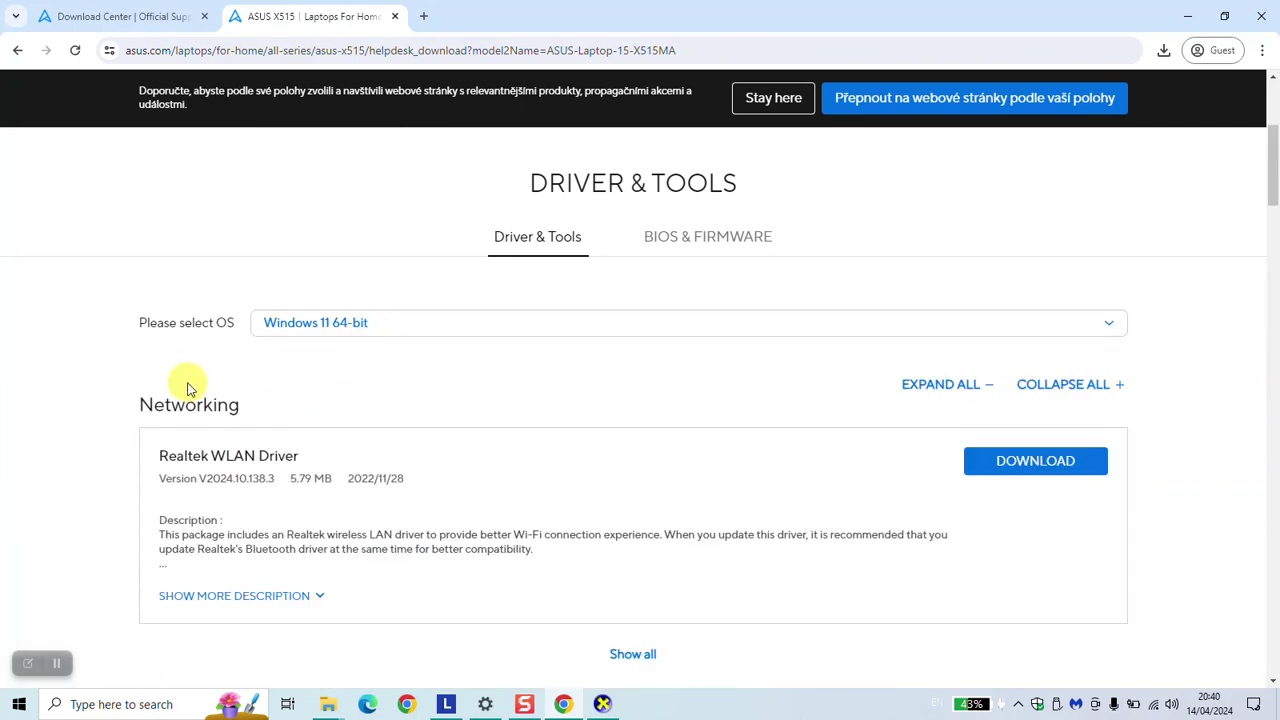
- Look through the driver list and find "blue" on the page to locate the Realtek Bluetooth Driver
scroll(190, 388, down, 2)
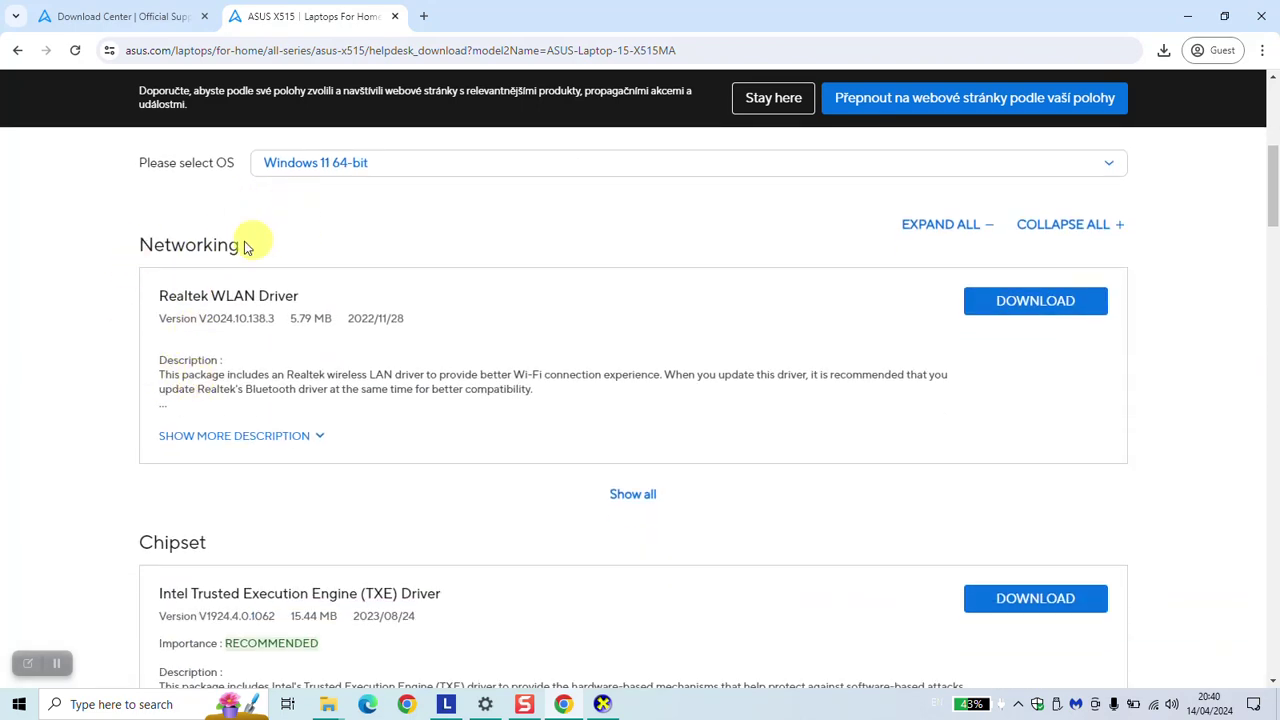
scroll(303, 412, down, 2)
scroll(235, 318, up, 2)
scroll(228, 306, down, 3)
scroll(228, 304, up, 3)
scroll(195, 570, down, 3)
scroll(197, 558, up, 3)
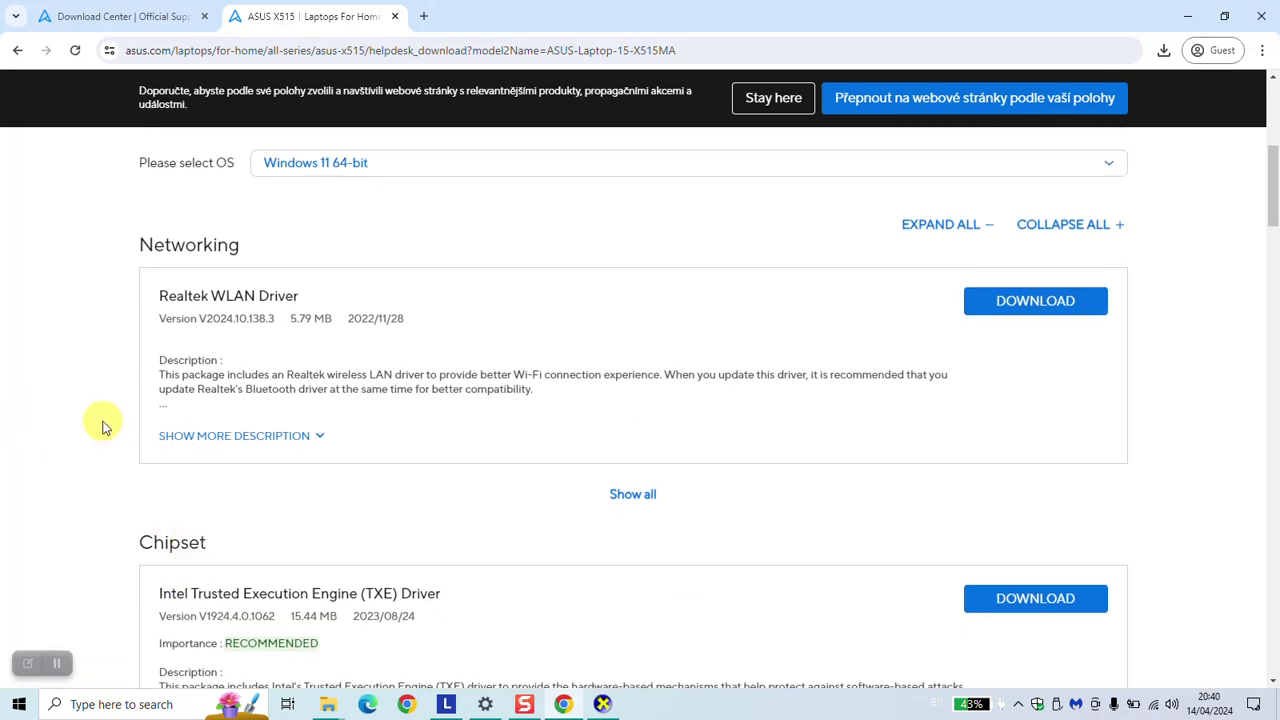
key(ctrl+f)
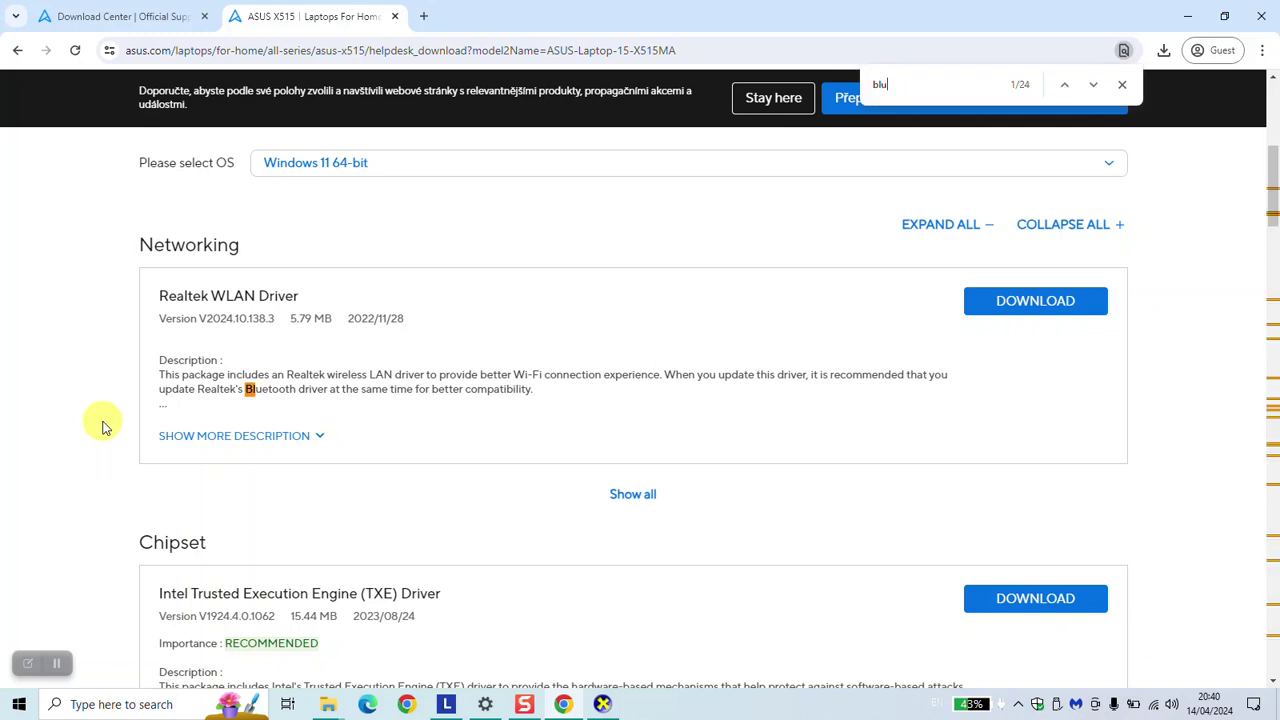
key(Return)
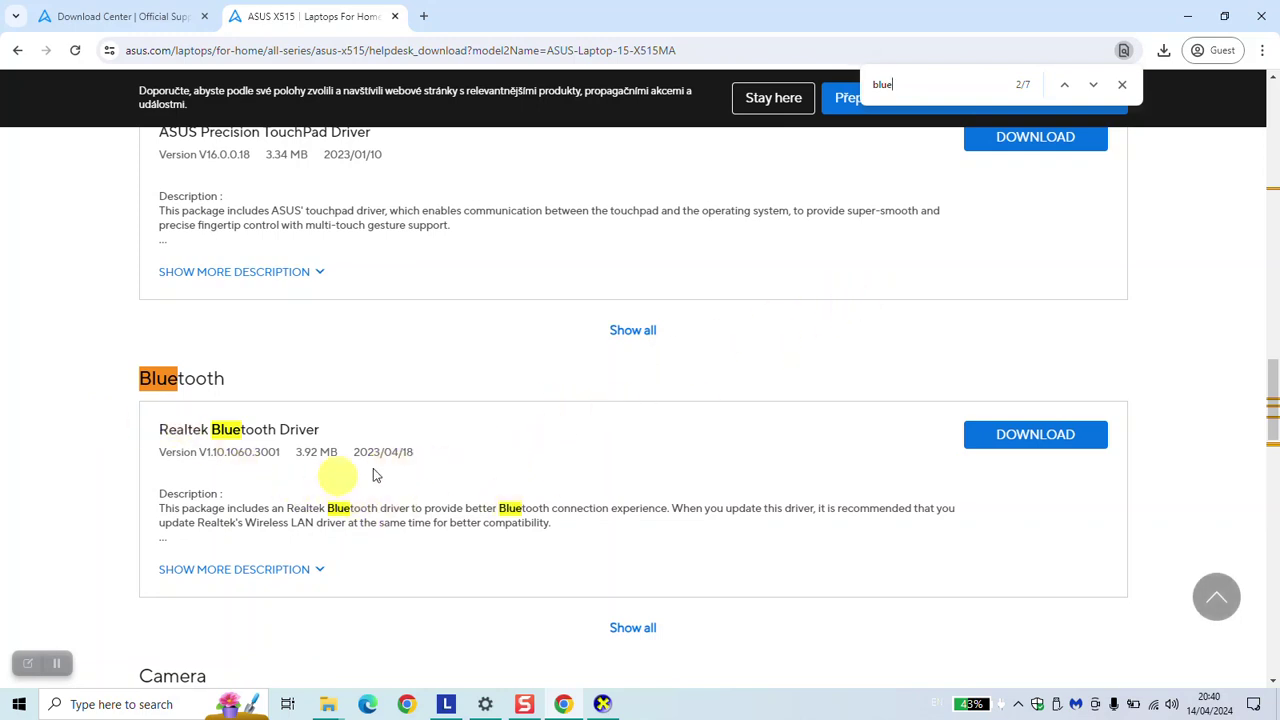
- Check the release date of the Realtek Bluetooth Driver and go through the other "blue" matches on the page
drag(421, 458, 351, 464)
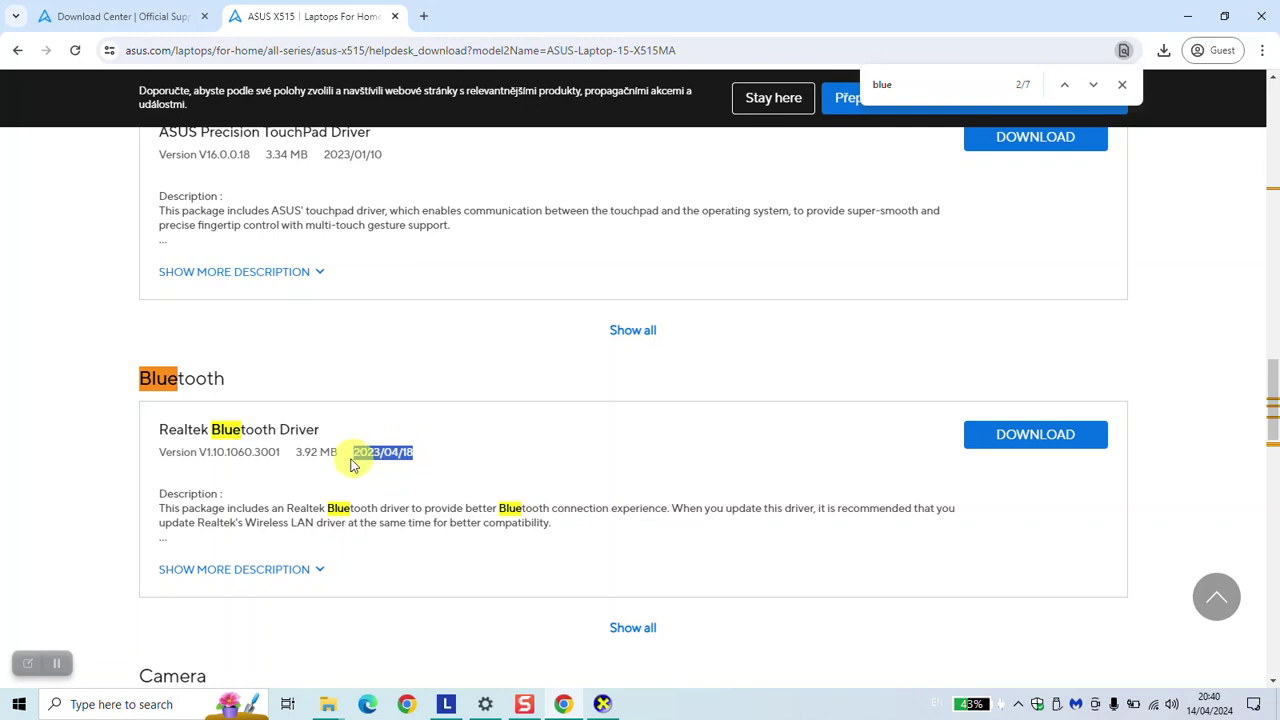
click(1095, 86)
click(1095, 86)
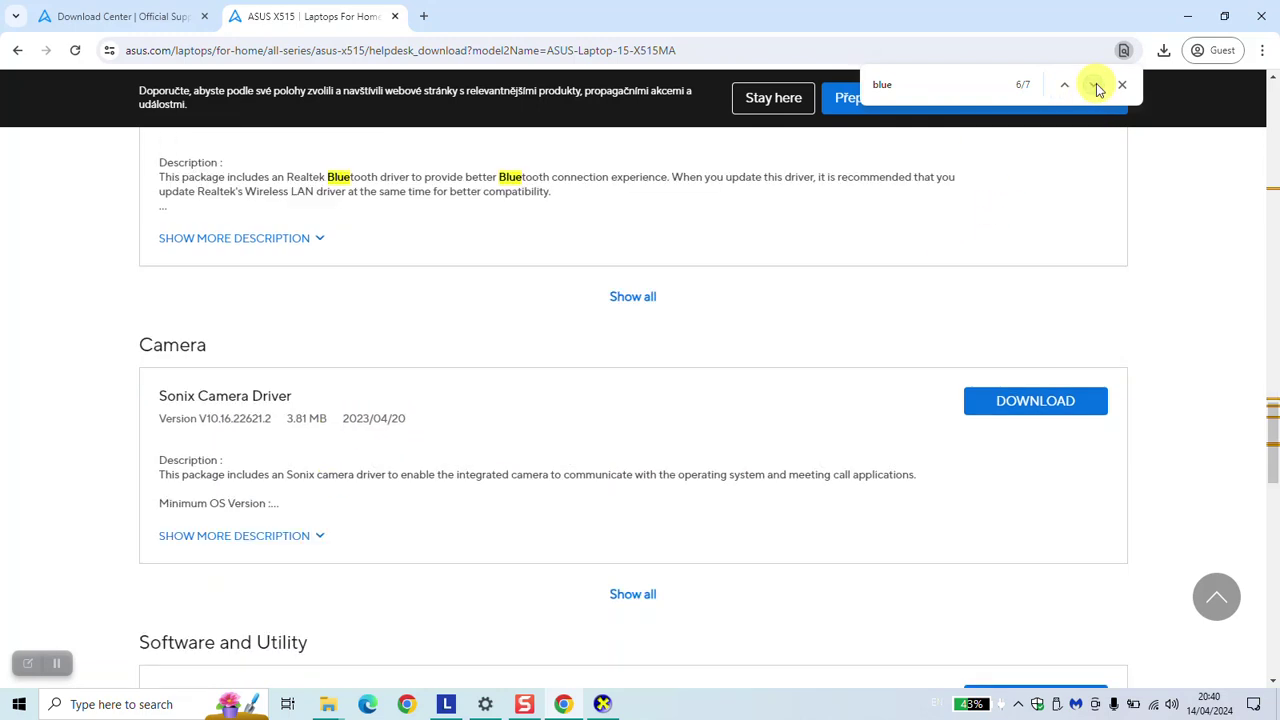
scroll(794, 243, up, 2)
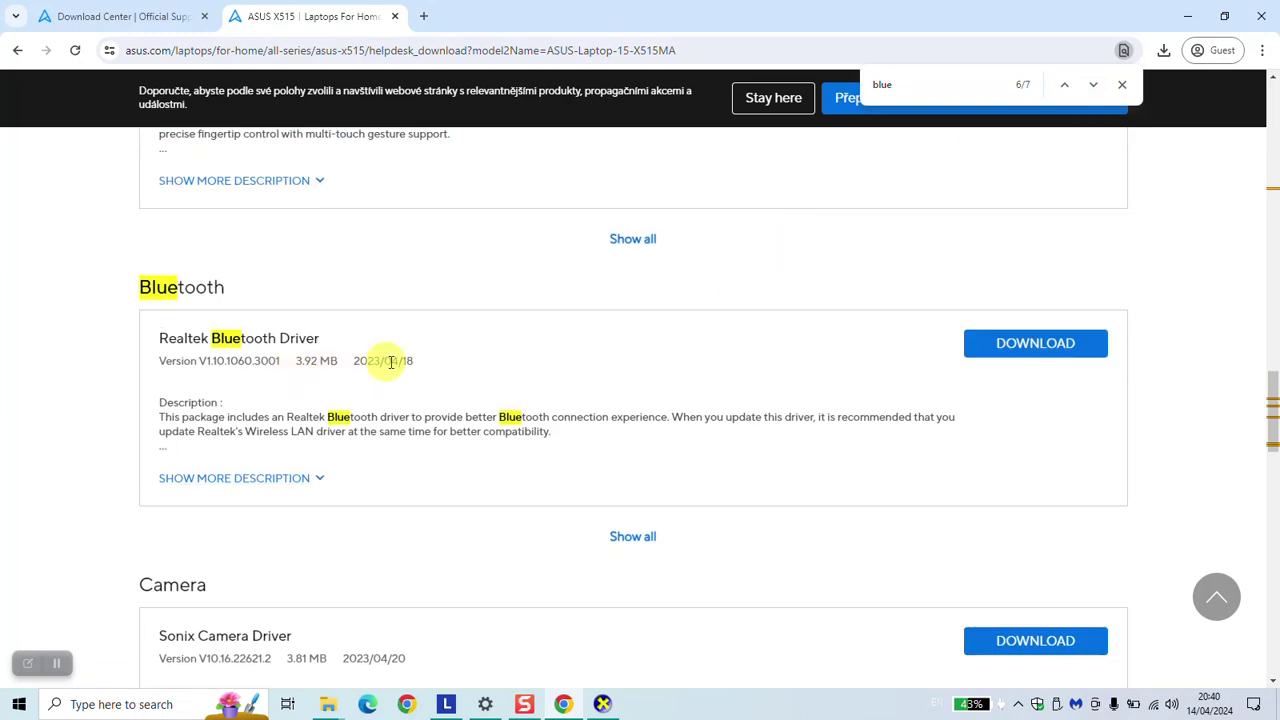
drag(418, 364, 352, 362)
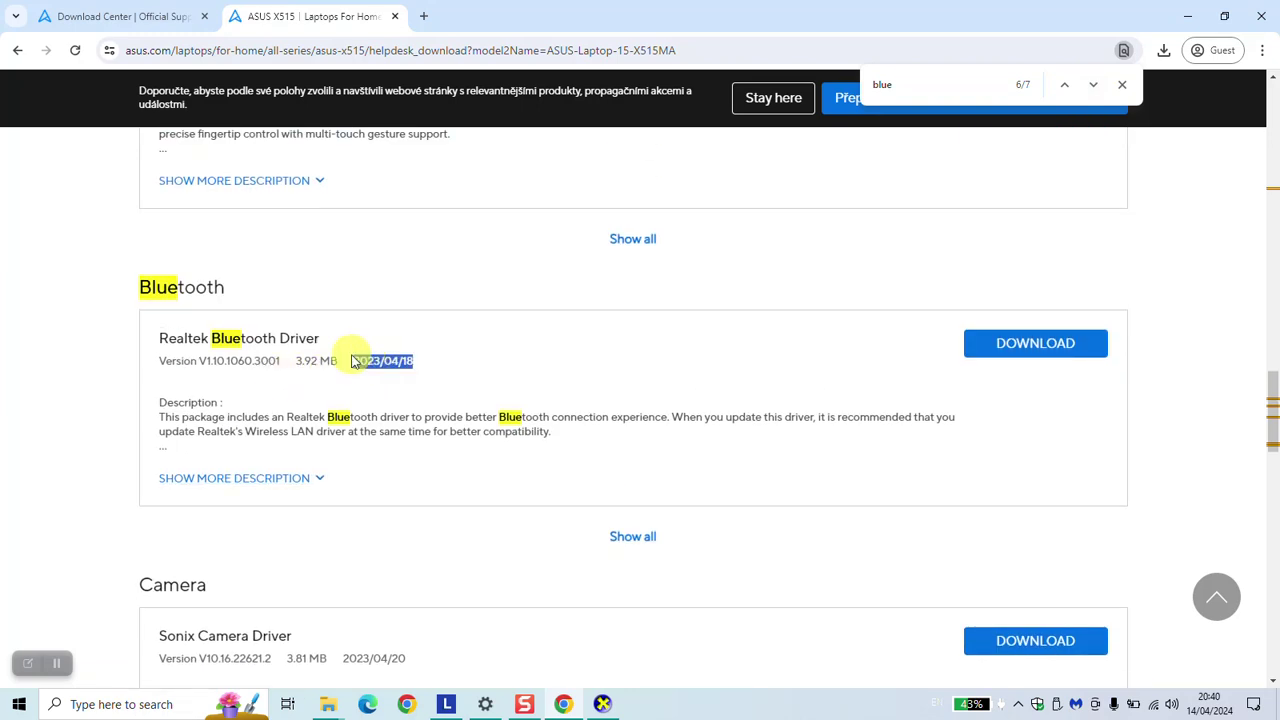
- Download the Realtek Bluetooth Driver to LIB1 BACKUP (F:) and view the installer in its folder, minimizing the folder window when finished
click(1001, 350)
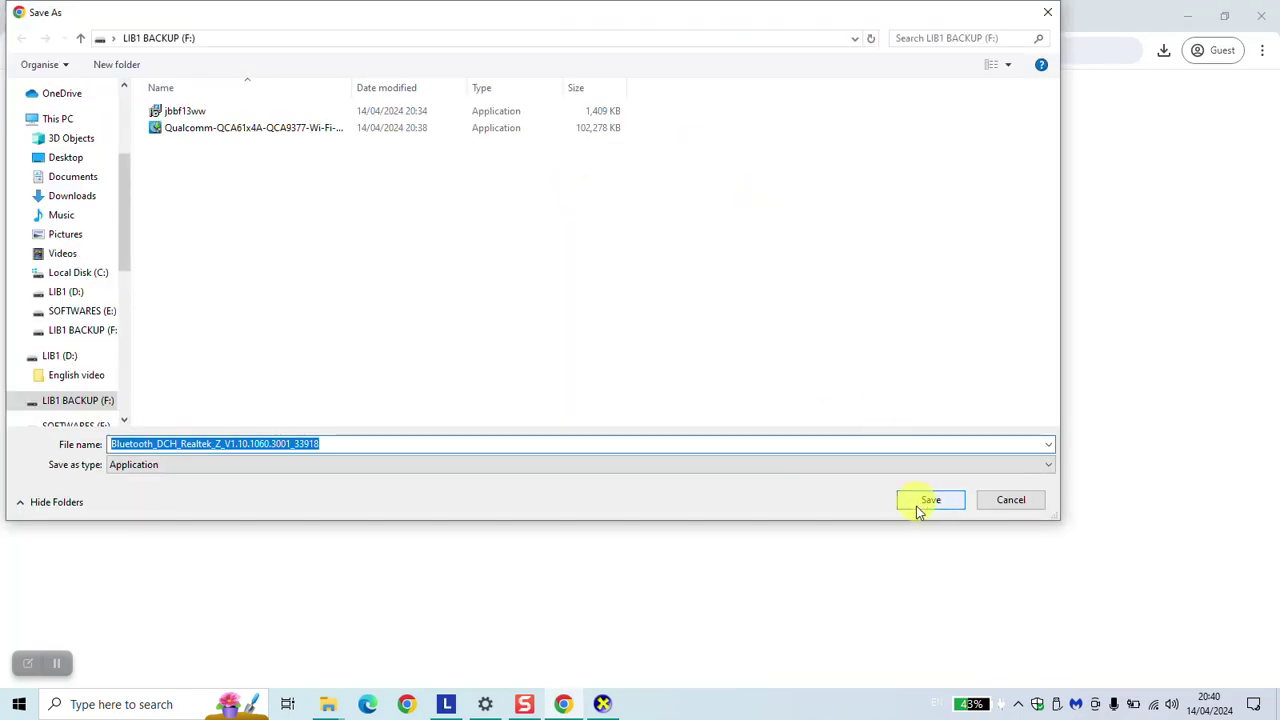
click(920, 509)
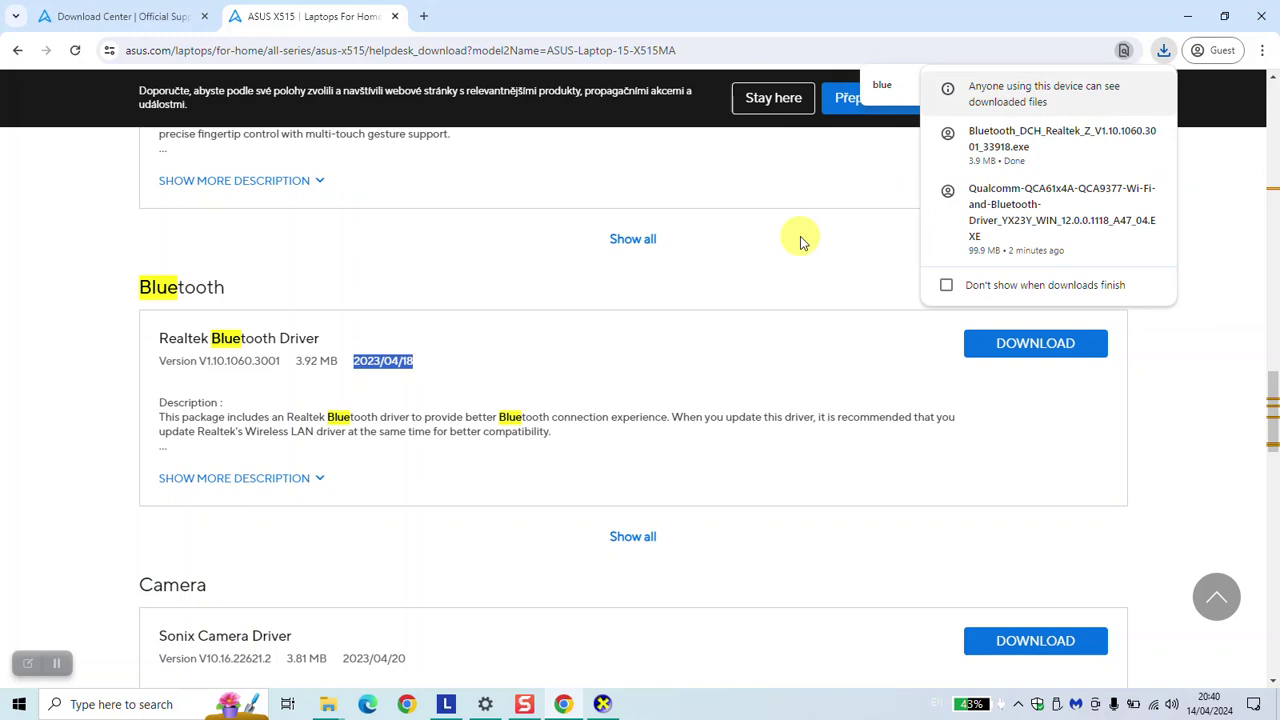
mouse_move(1088, 114)
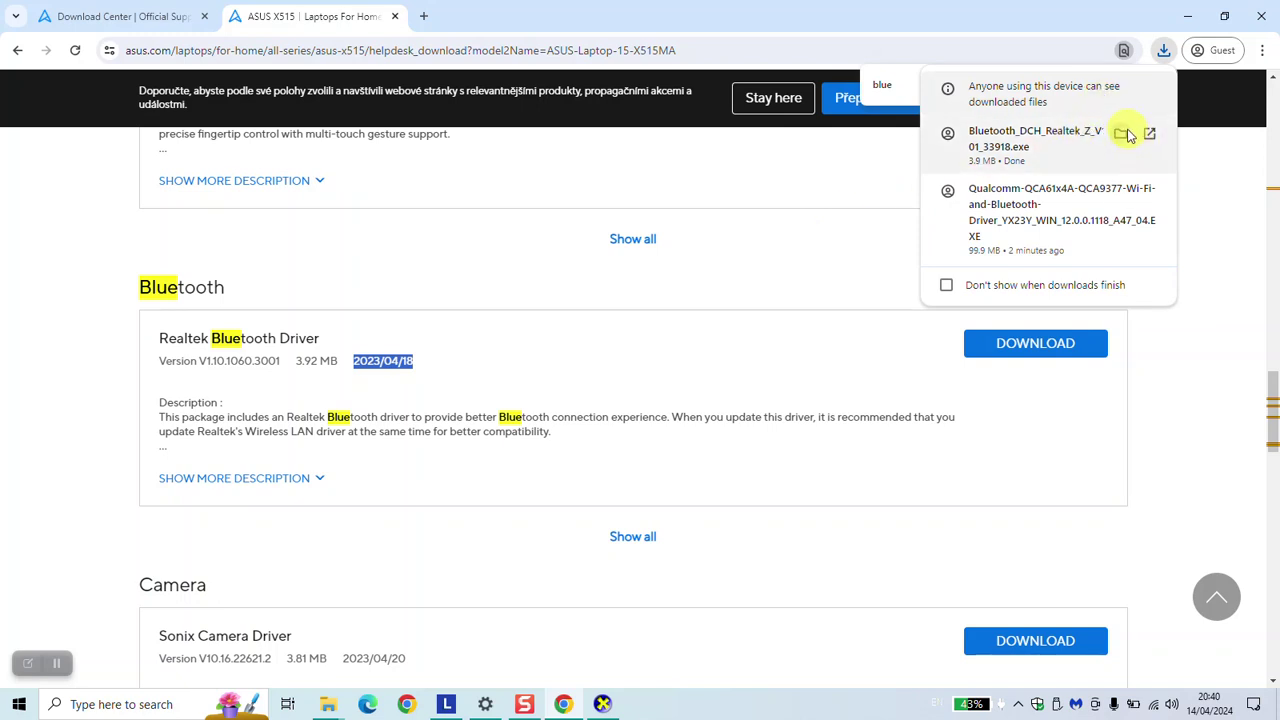
click(1127, 134)
right_click(525, 215)
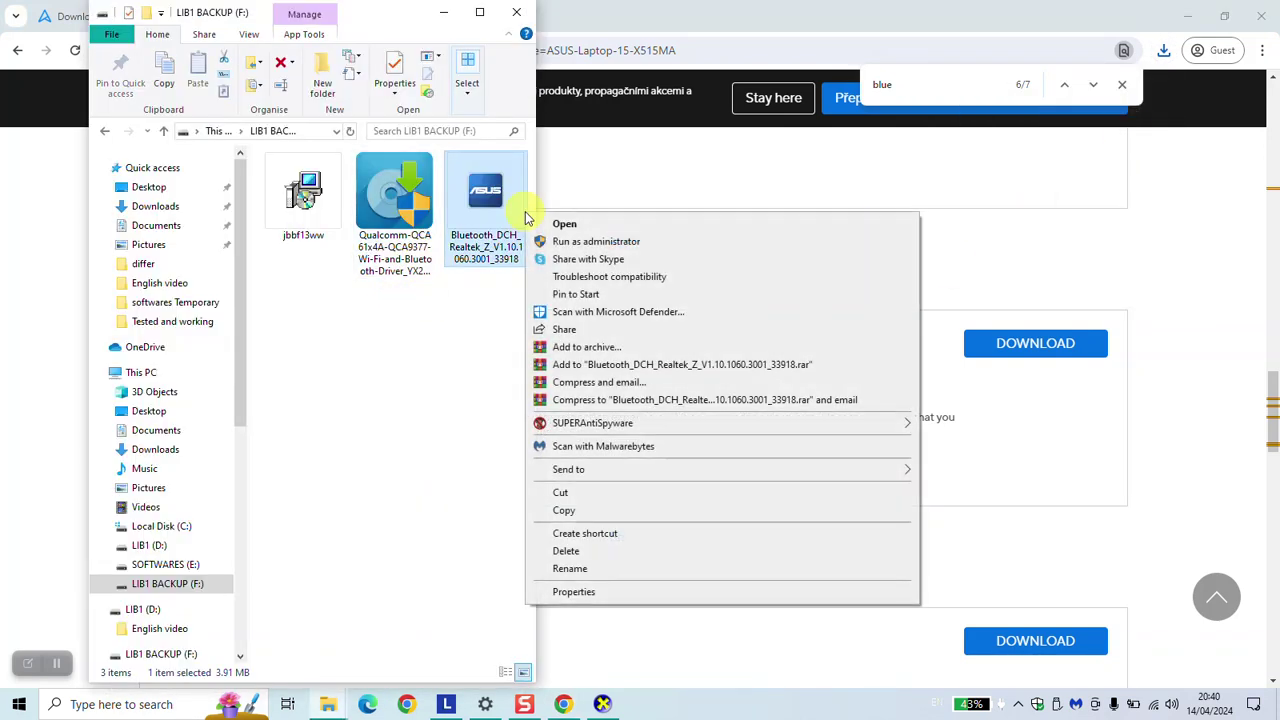
click(370, 332)
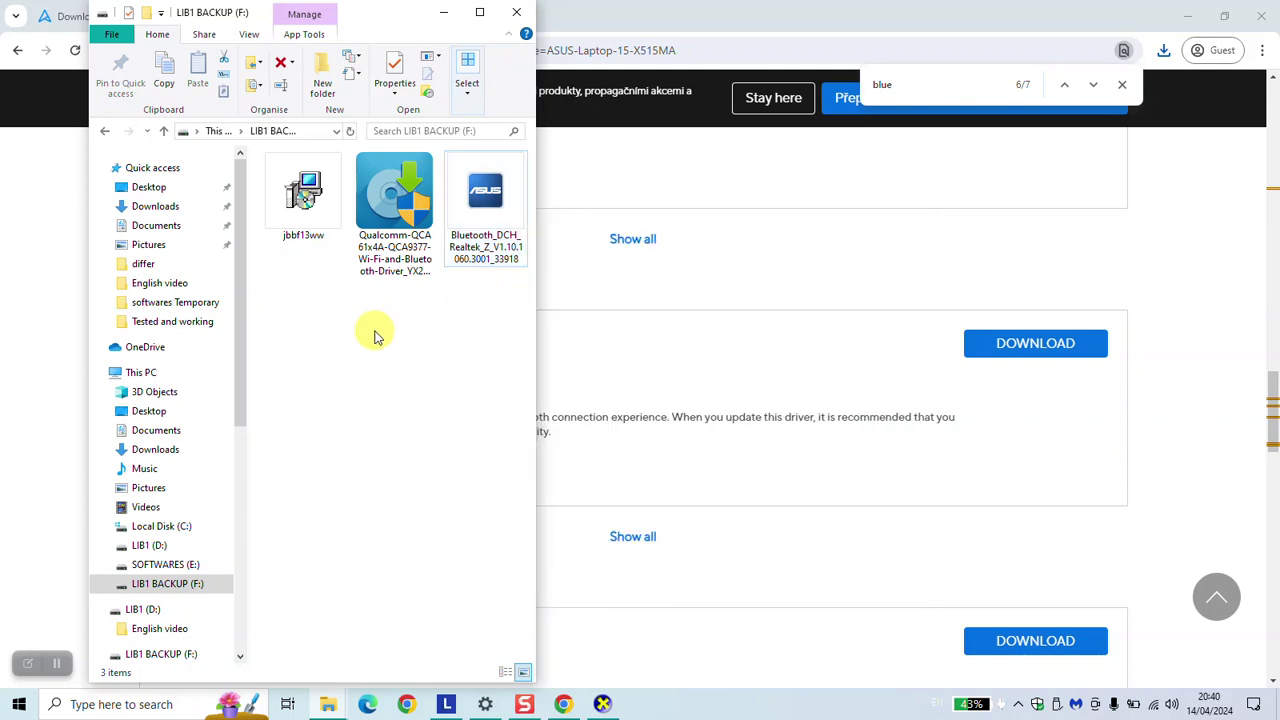
click(446, 14)
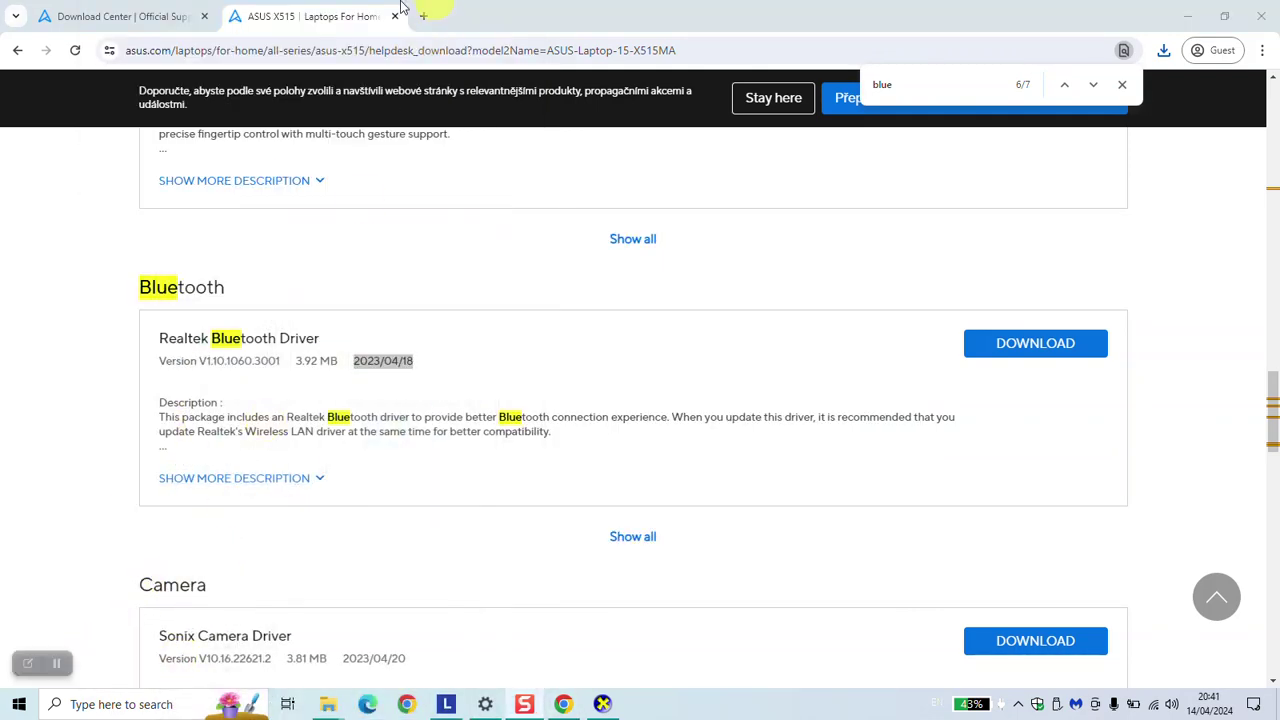
- Search the web for "HP download drivers" in the Download Center tab, open HP's official drivers page and close the ASUS X515 tab
click(192, 15)
click(288, 50)
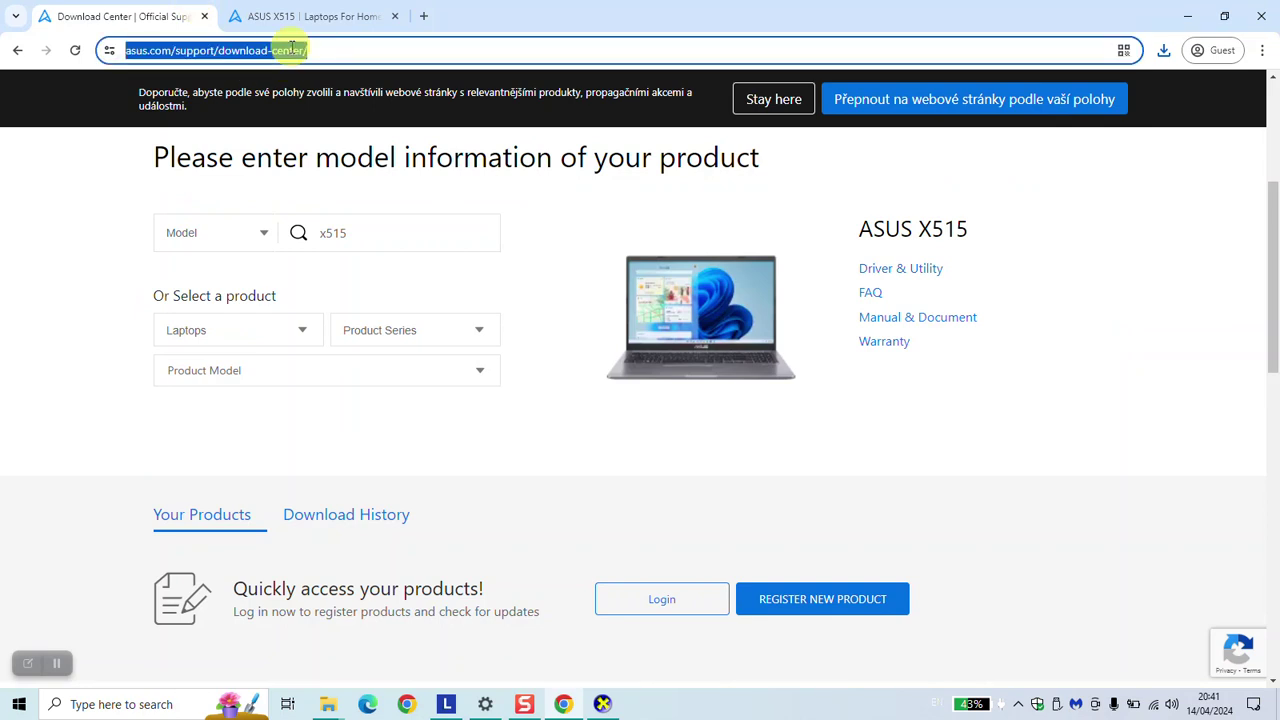
text(HP download drivers)
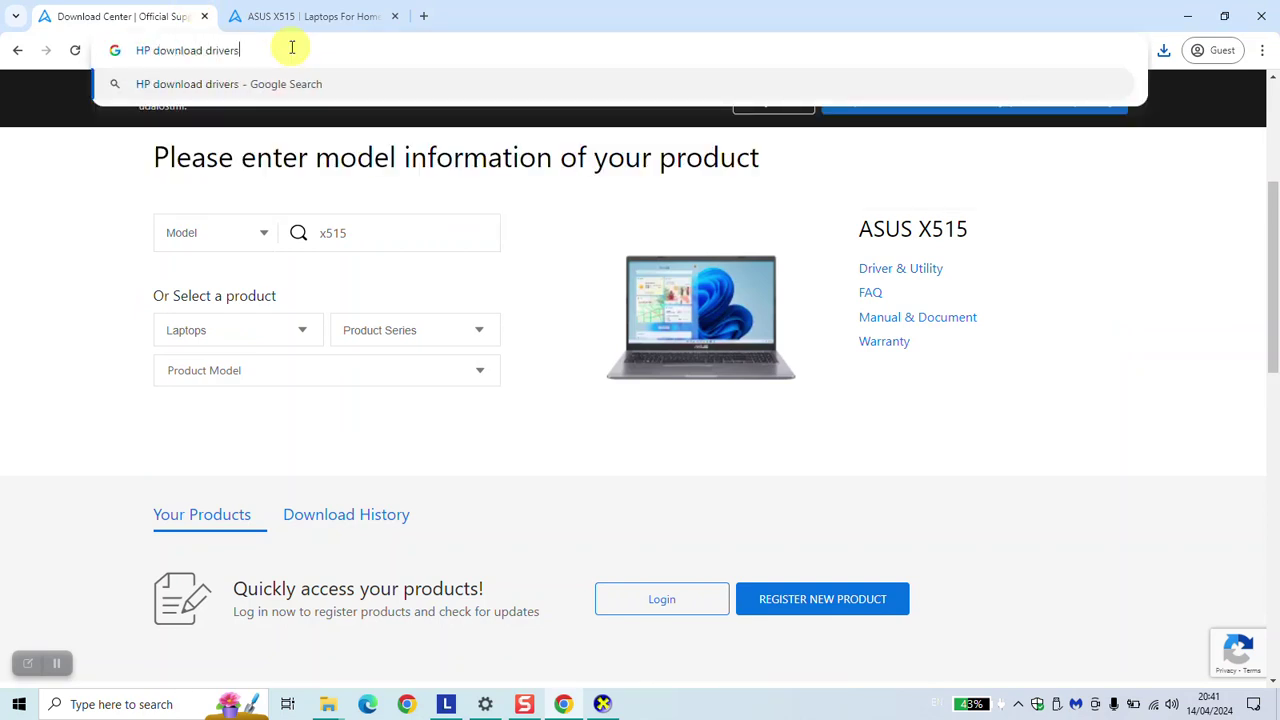
key(Return)
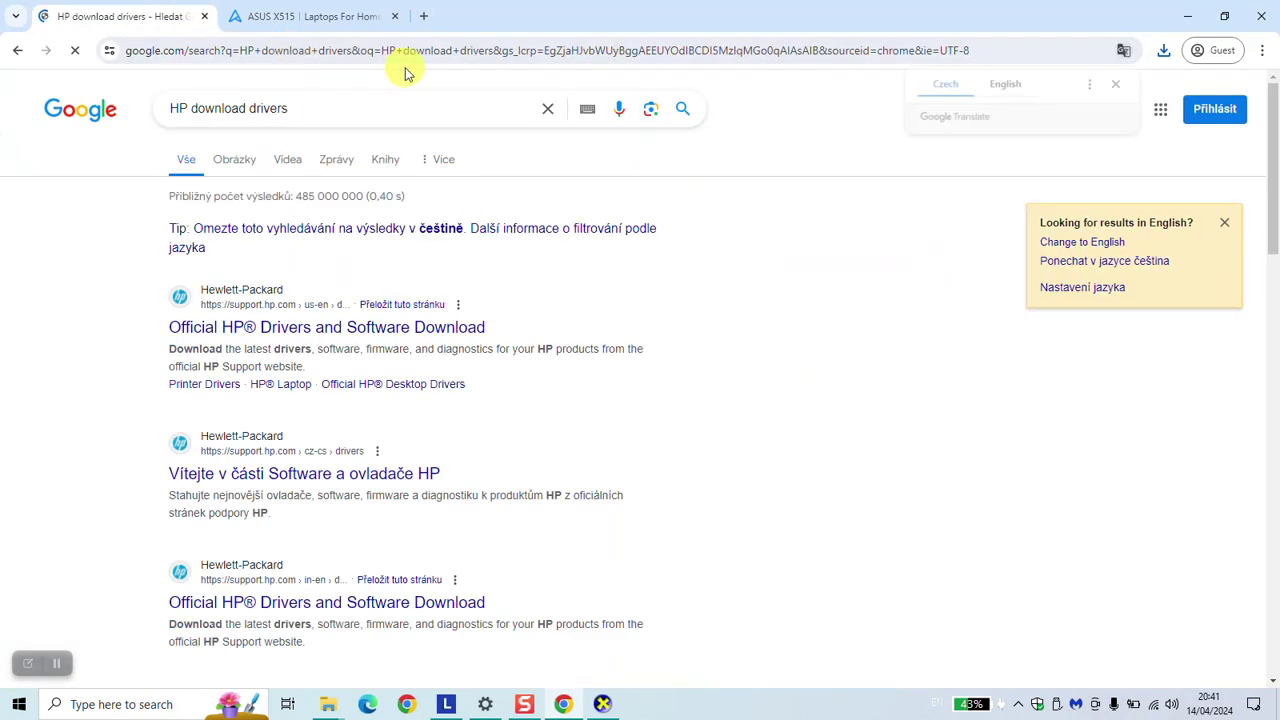
click(394, 16)
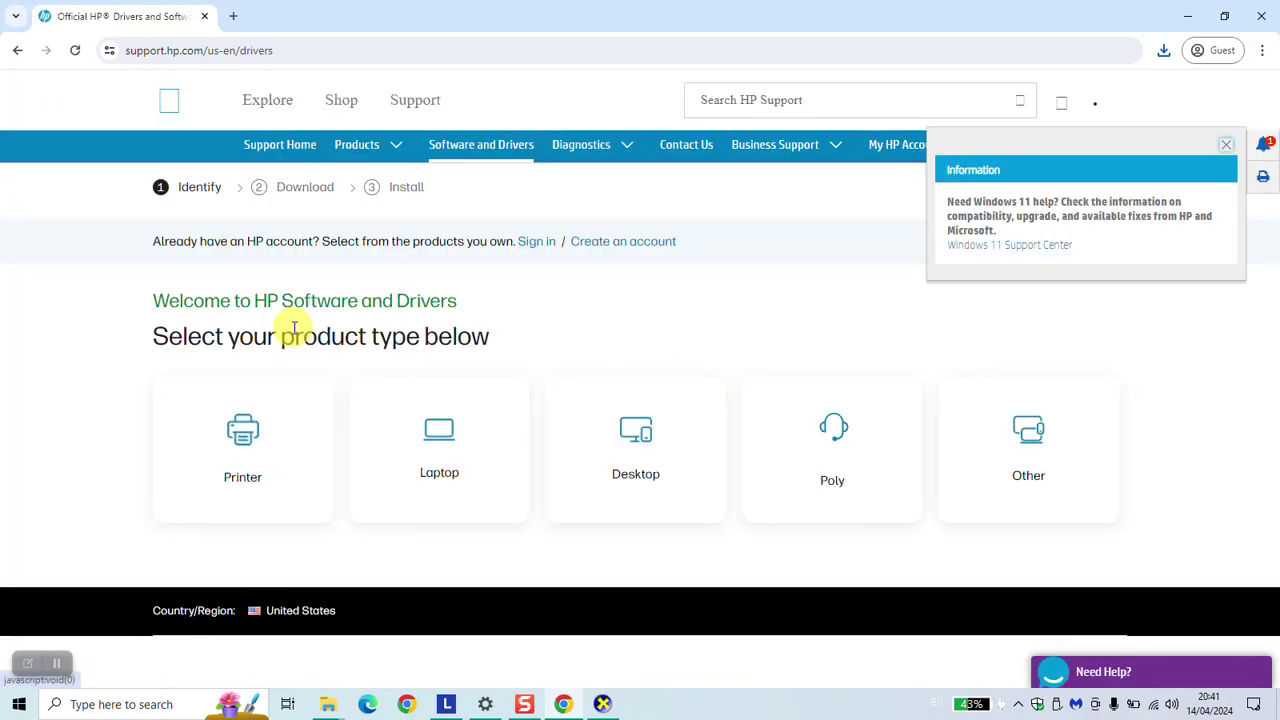
- Accept all cookies on the HP site and choose Laptop as the product type
scroll(470, 375, down, 2)
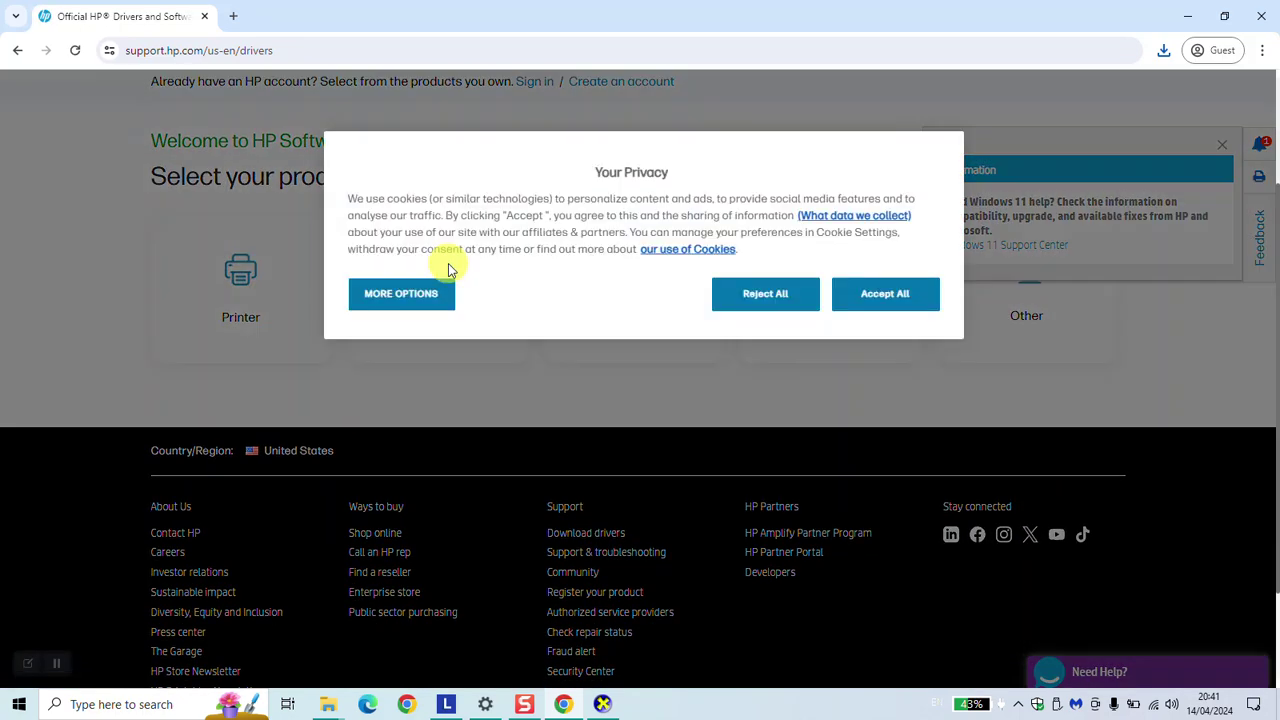
click(873, 298)
click(450, 275)
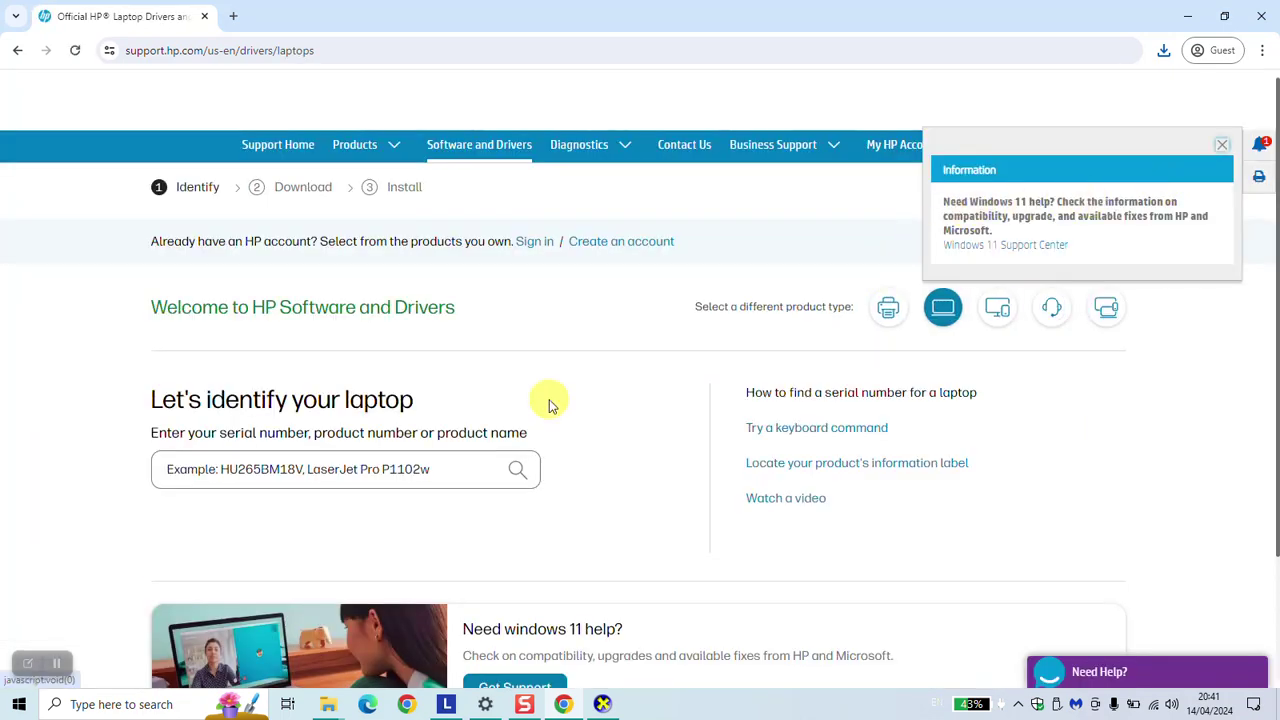
- Look up "HP elite", choose HP EliteBook 848 G3 Notebook PC and close the DirectX Diagnostic Tool
scroll(548, 405, down, 2)
click(443, 303)
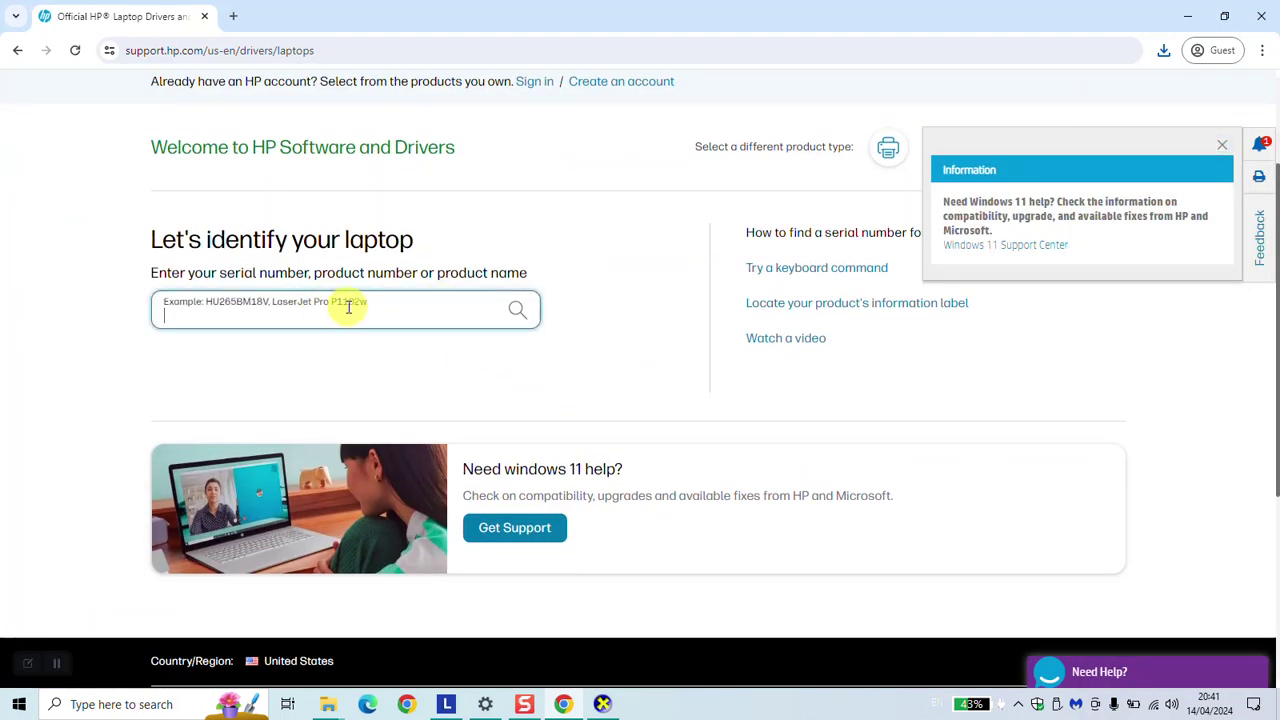
text(HP elite)
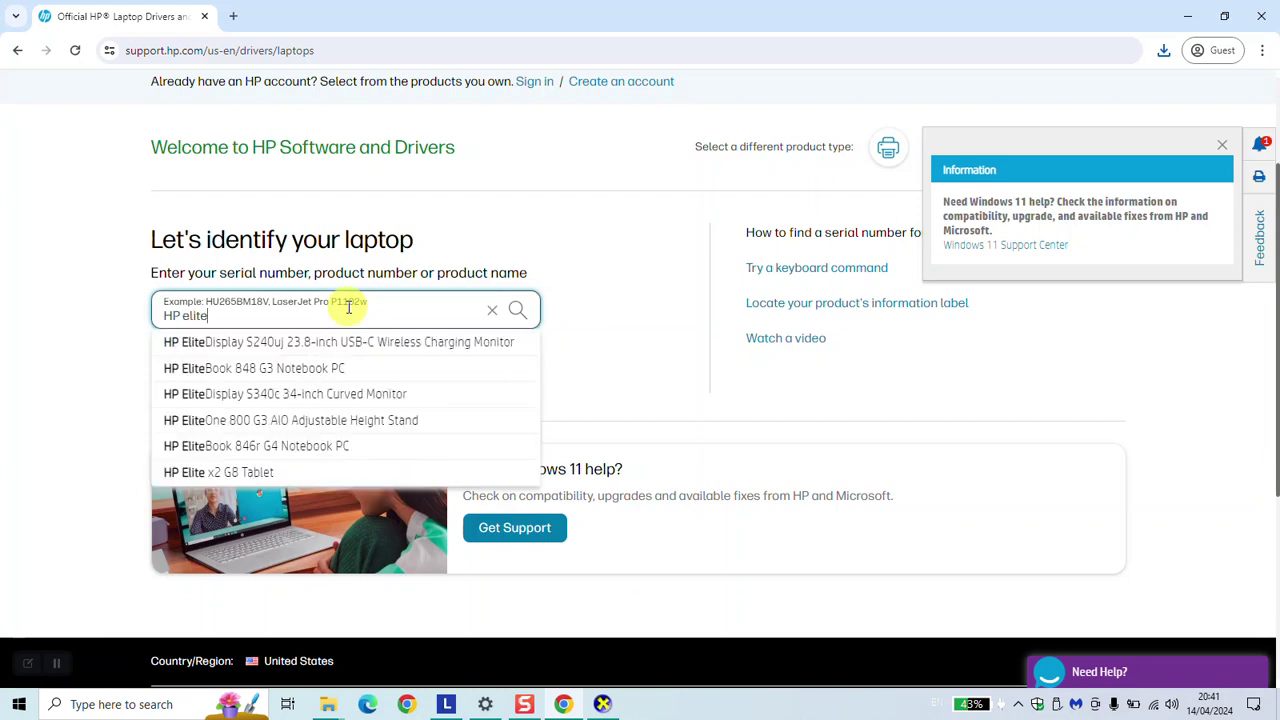
click(313, 372)
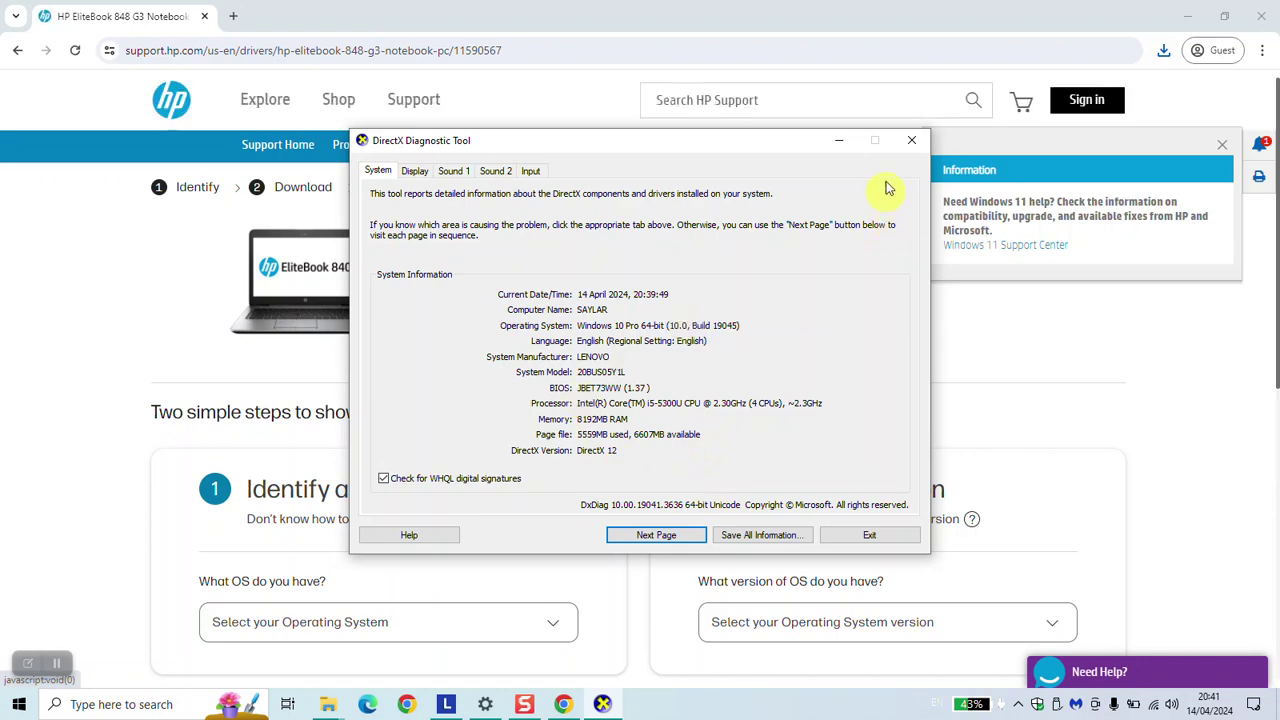
click(911, 140)
- Set the operating system to Windows 10 and its version to Windows 10 (64-bit), and submit to list the available drivers
scroll(597, 324, down, 2)
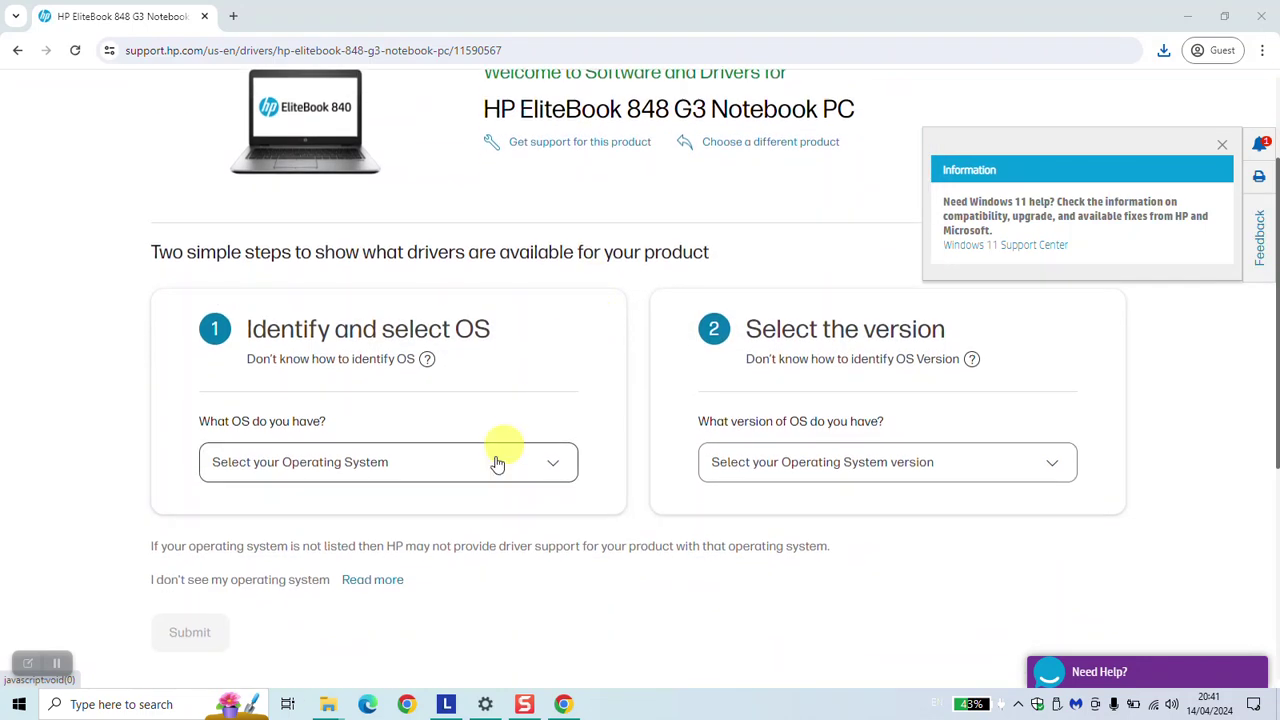
click(509, 445)
click(274, 596)
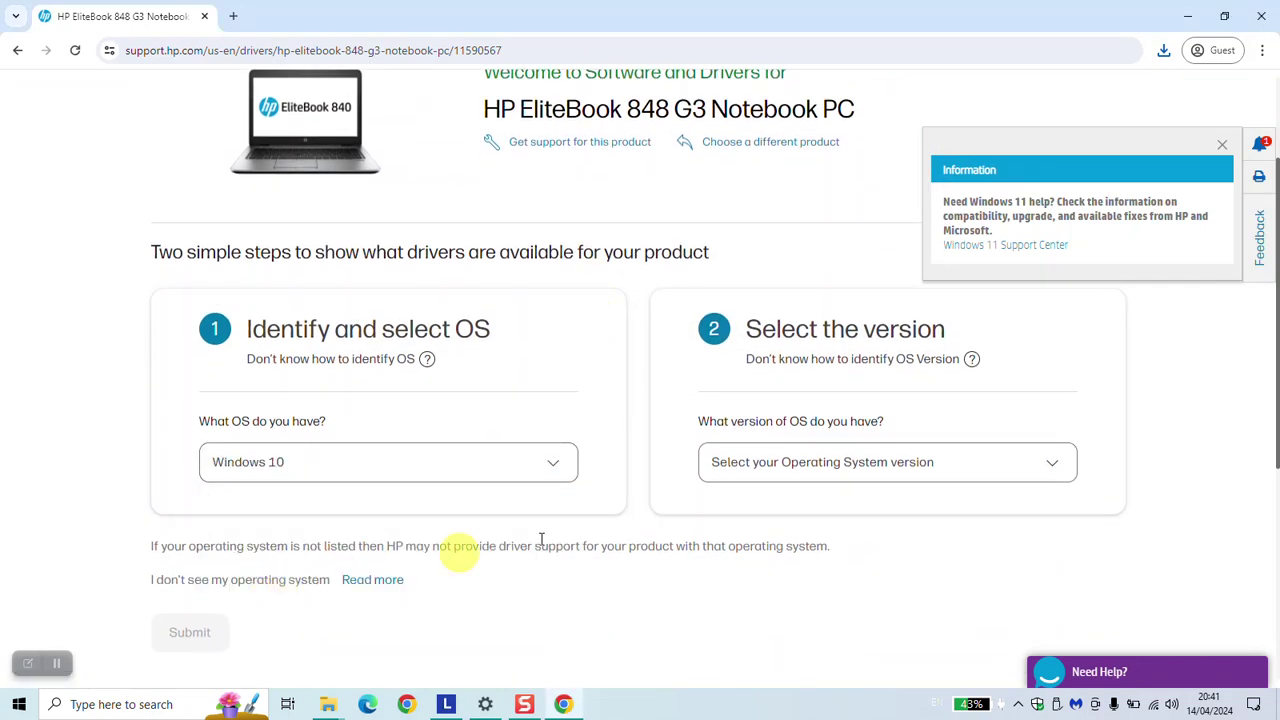
click(852, 474)
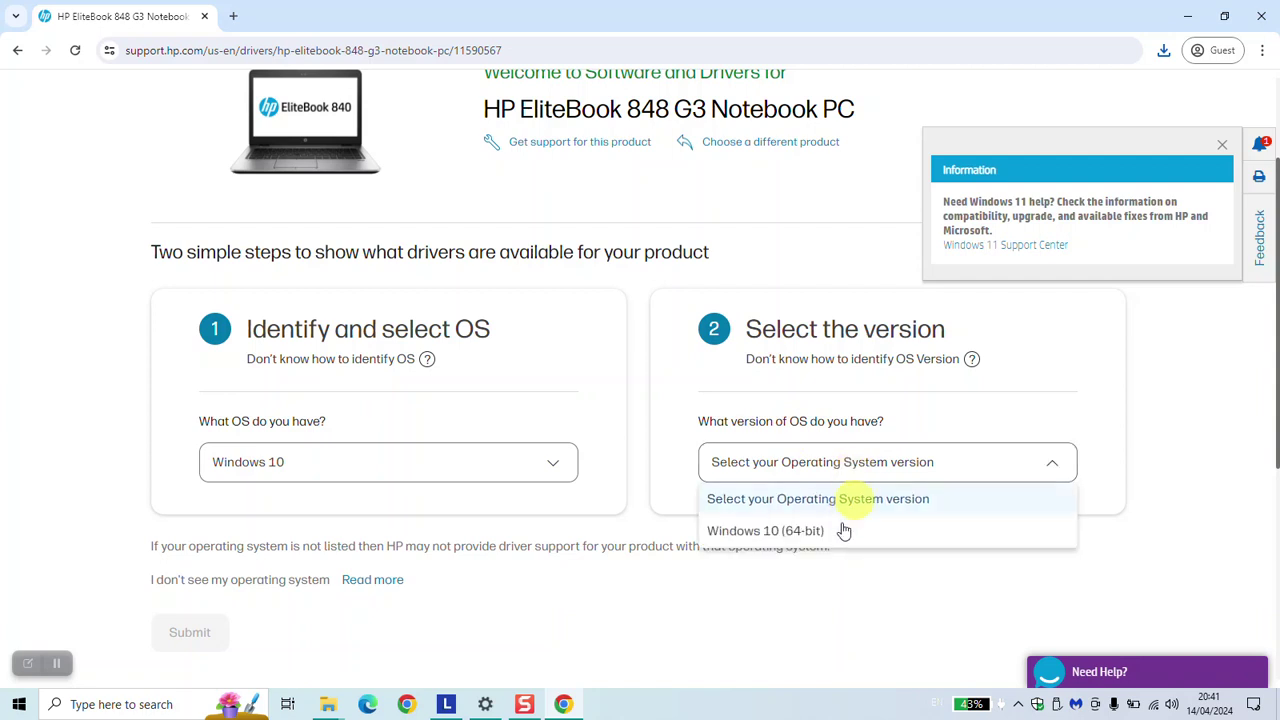
click(799, 541)
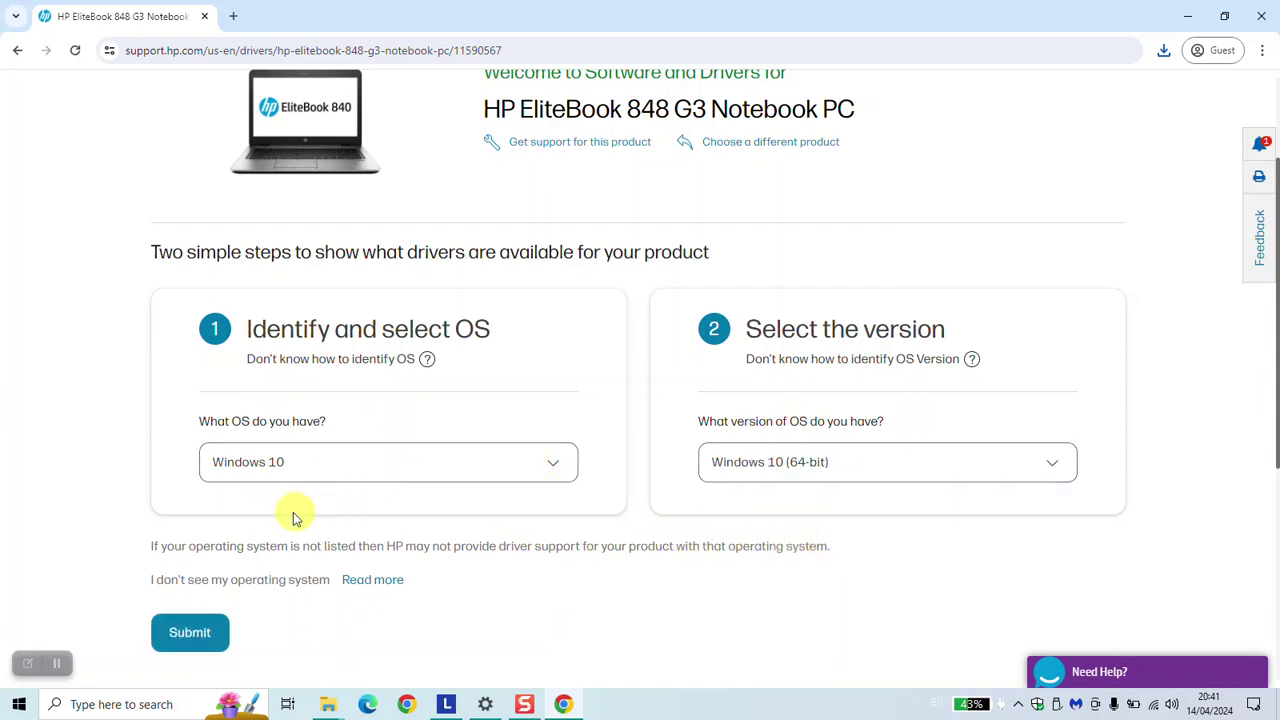
scroll(296, 510, down, 2)
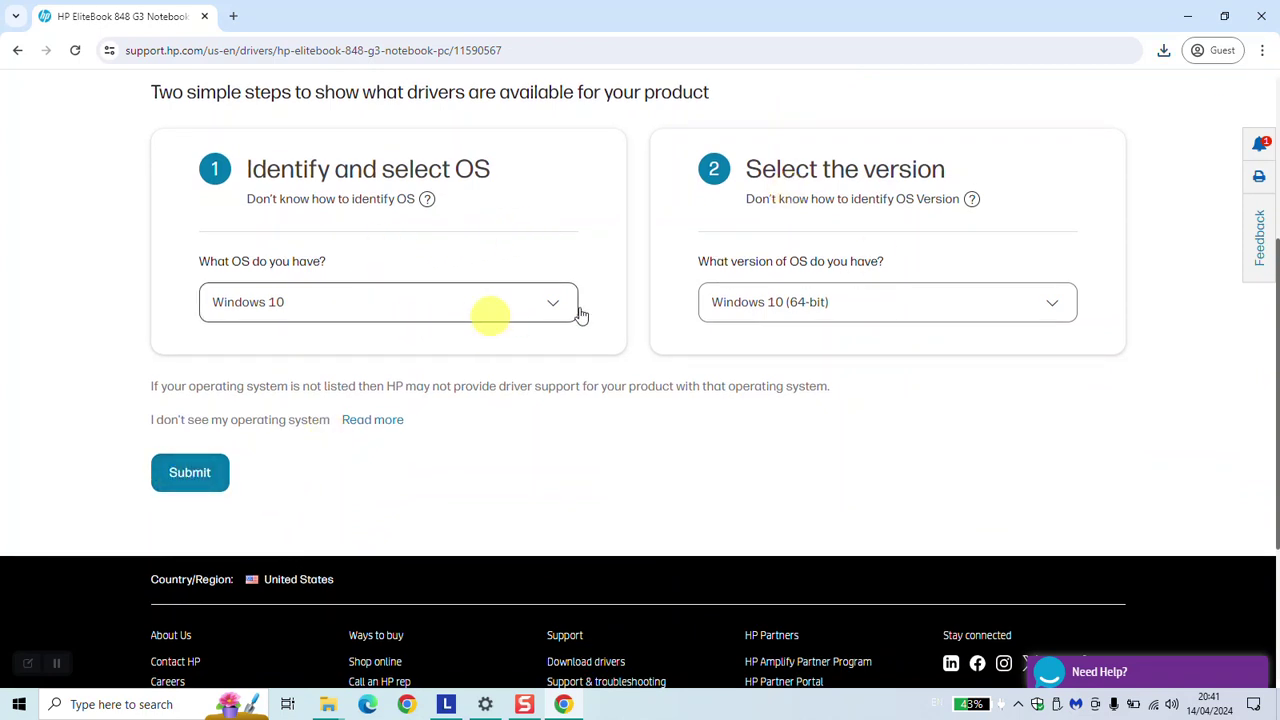
click(528, 294)
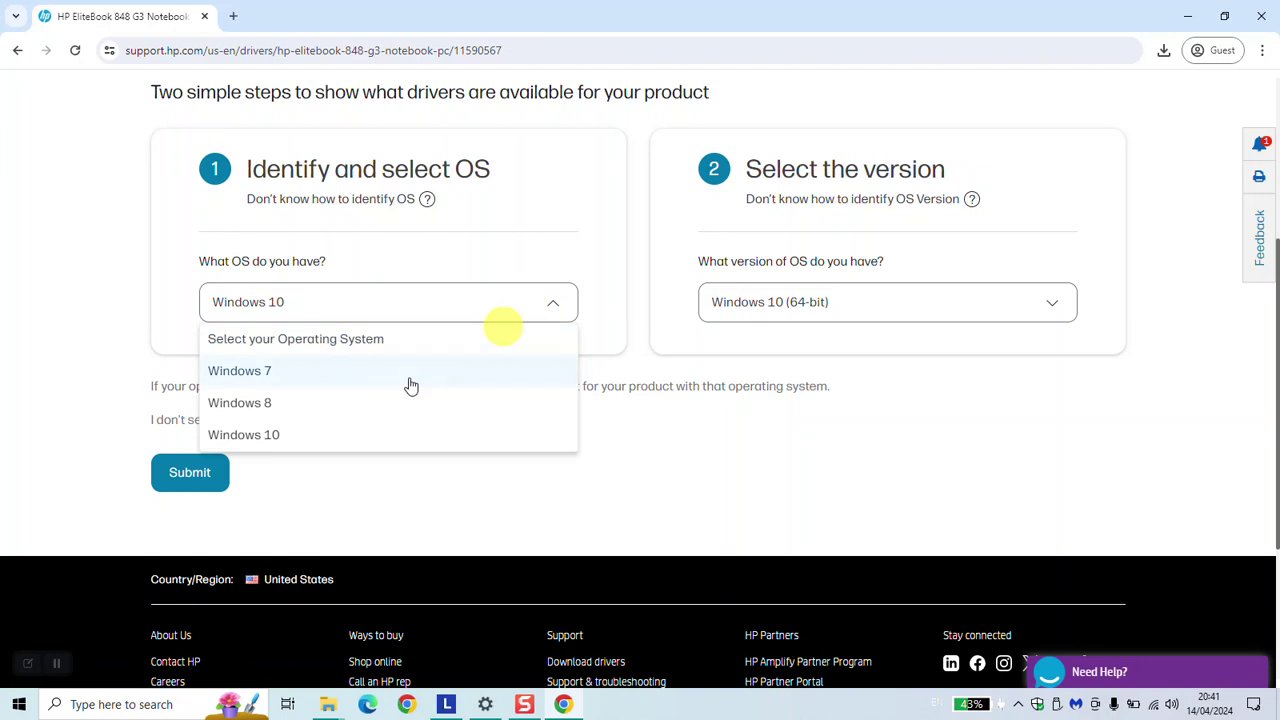
click(360, 438)
click(226, 484)
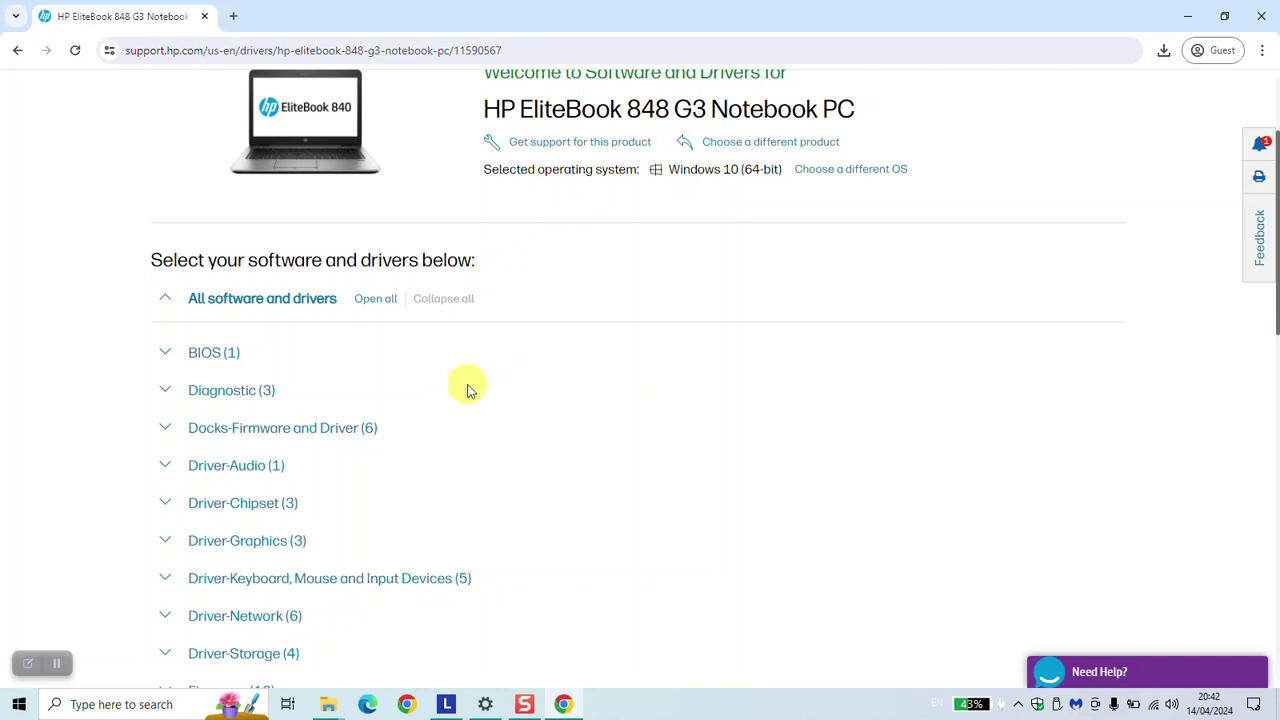
- Search the page for "blu", look through the driver categories and expand Driver-Network to locate the Bluetooth driver
scroll(467, 386, down, 1)
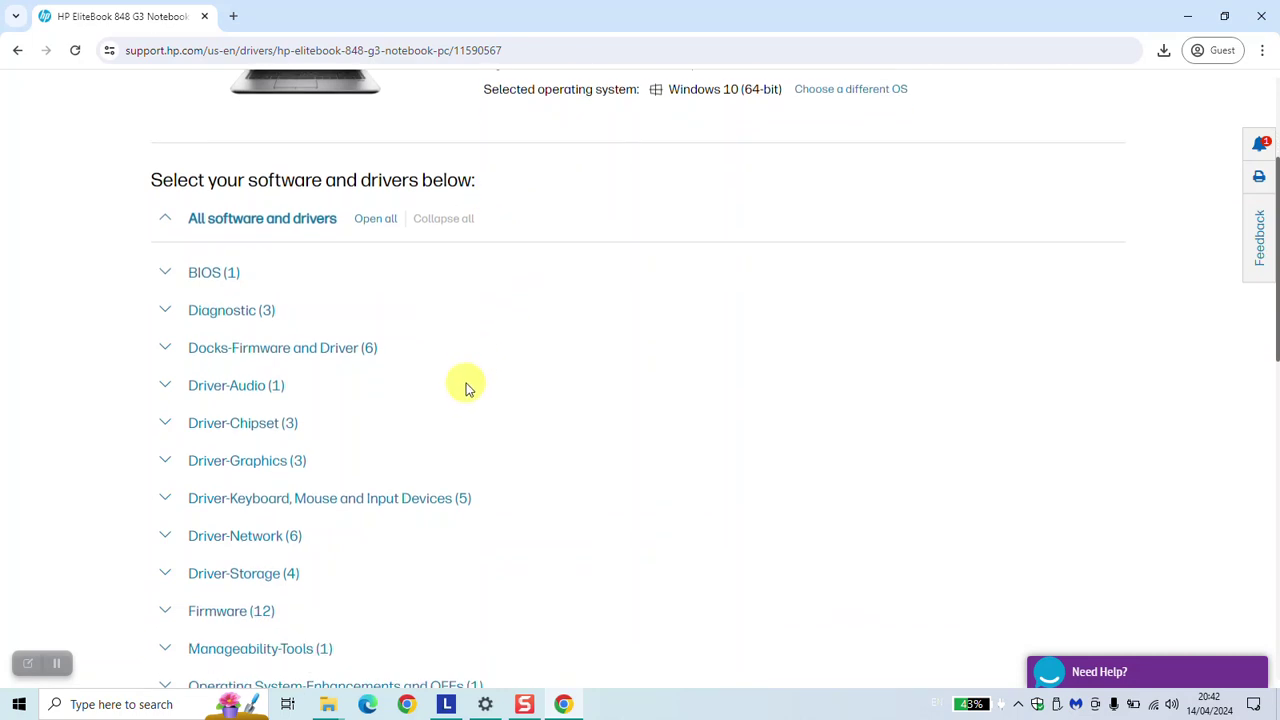
key(ctrl+f)
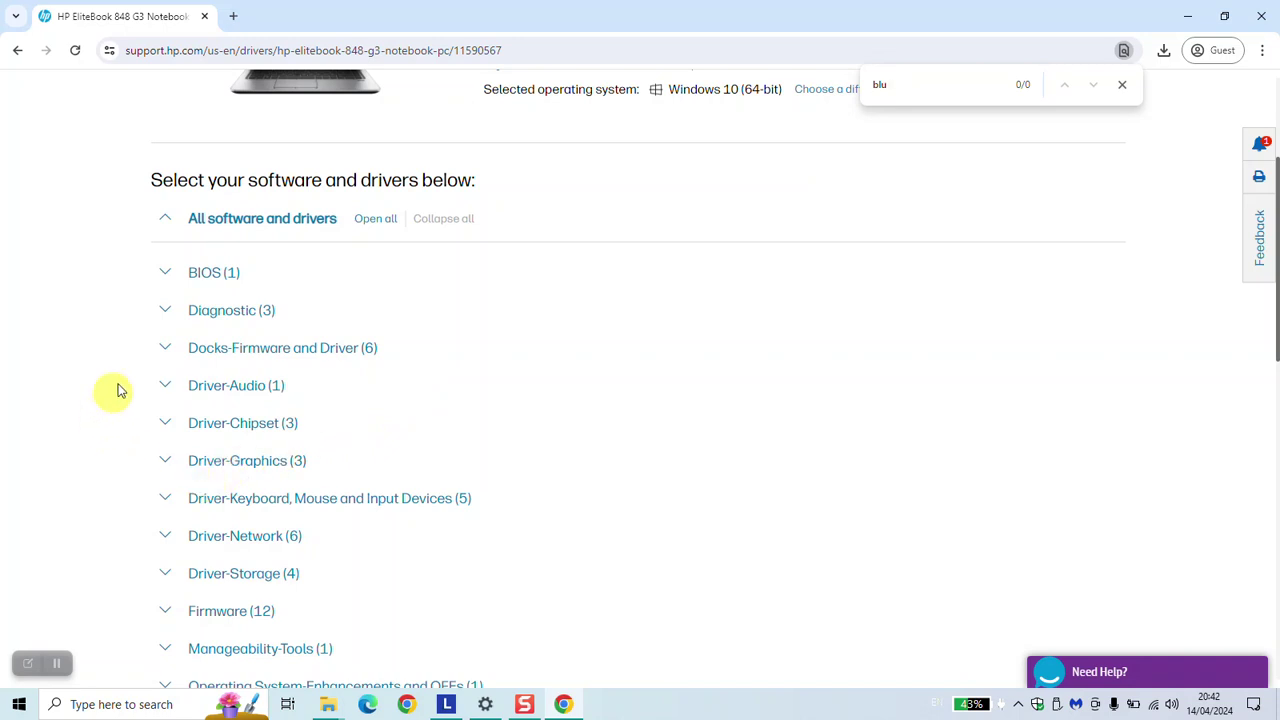
scroll(180, 318, down, 3)
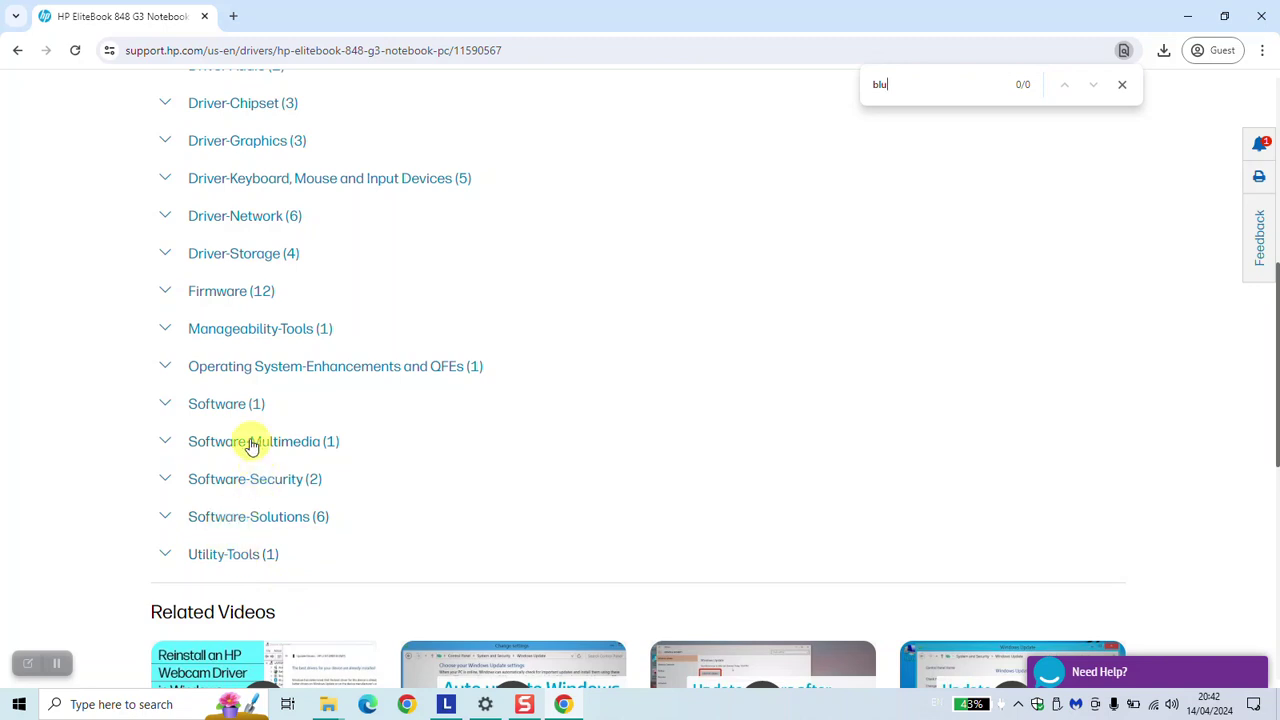
scroll(228, 421, down, 1)
scroll(228, 421, up, 2)
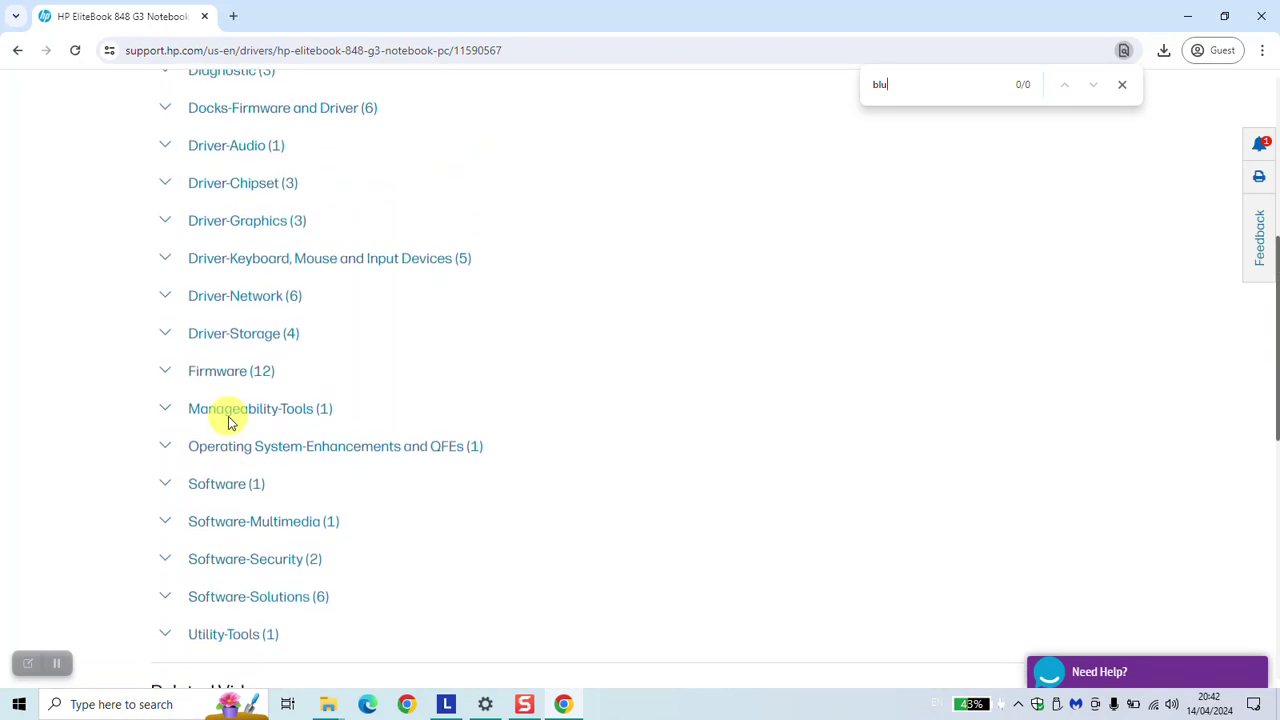
scroll(228, 421, up, 1)
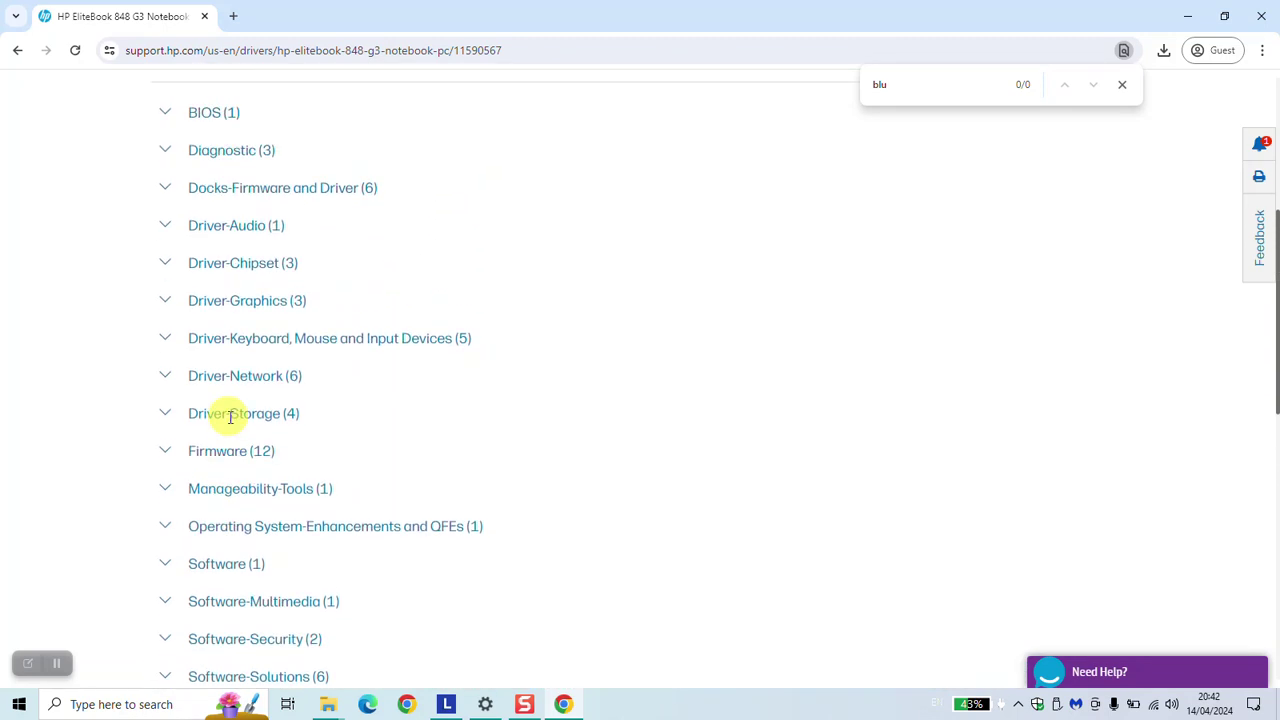
click(168, 377)
scroll(170, 390, down, 2)
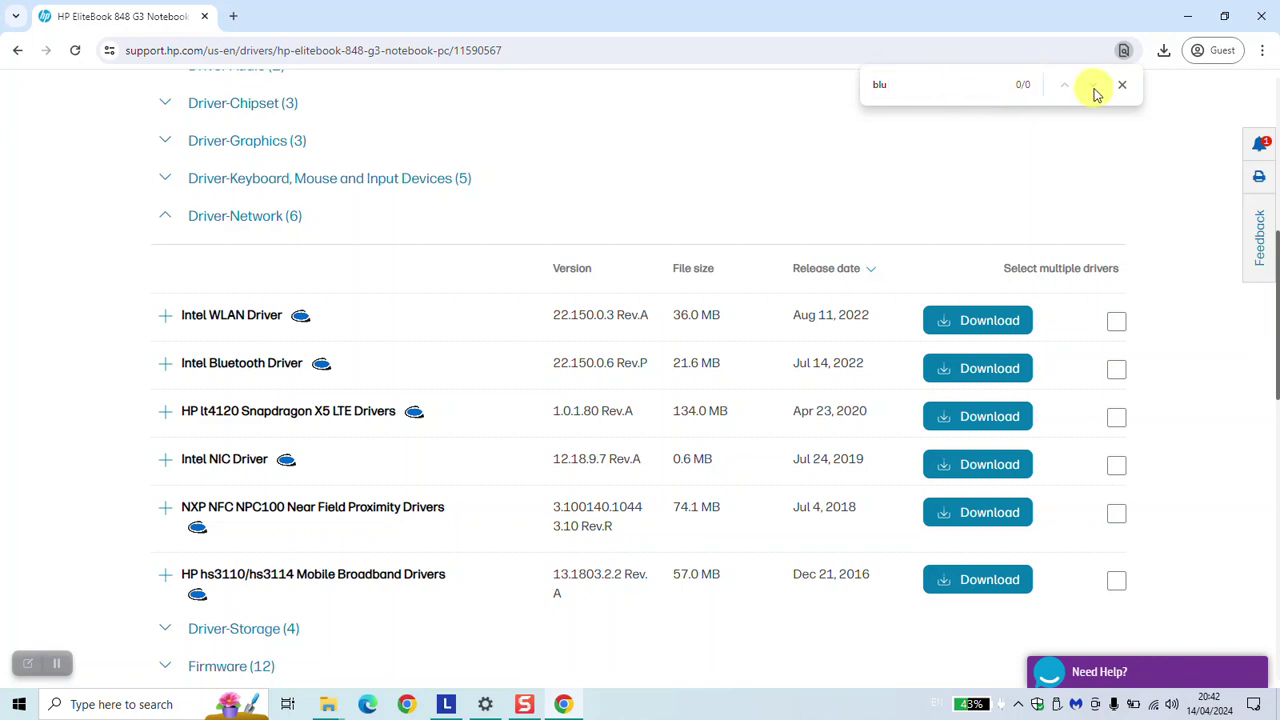
click(57, 664)
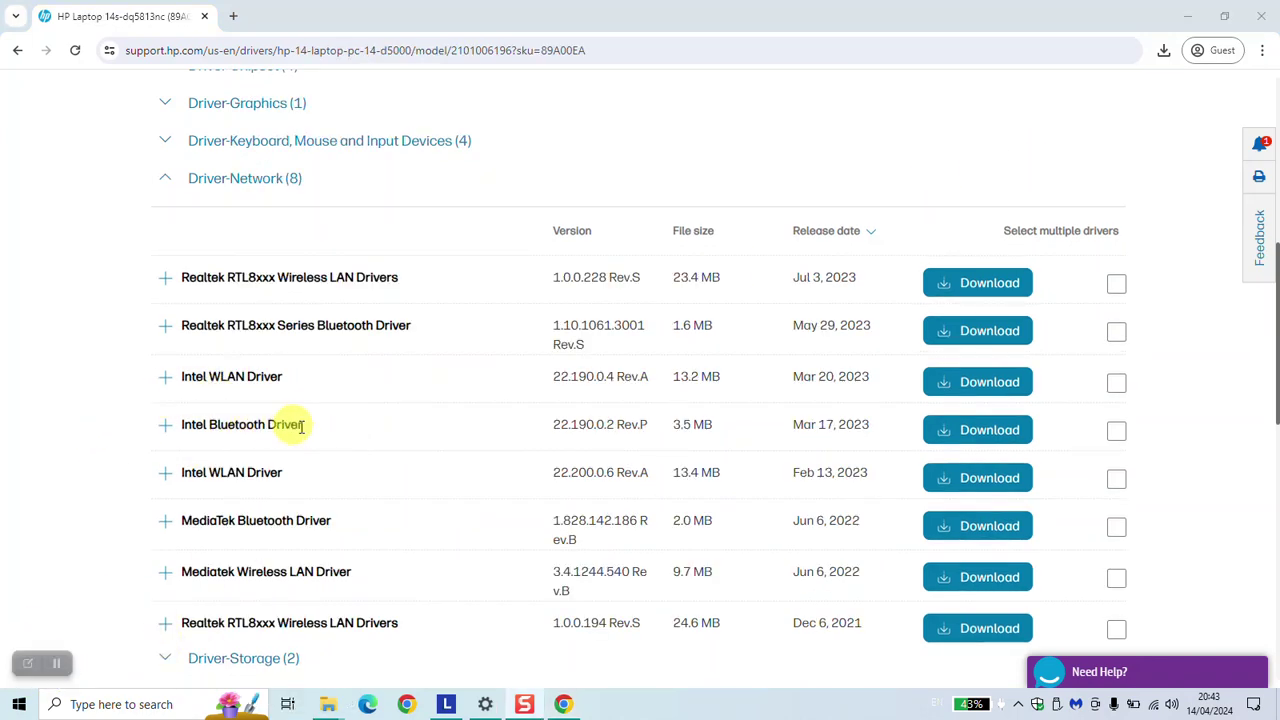
- Tick the Intel Bluetooth Driver for the HP Laptop 14s-dq5813nc and download it as sp145333 to LIB1 BACKUP (F:)
click(1120, 436)
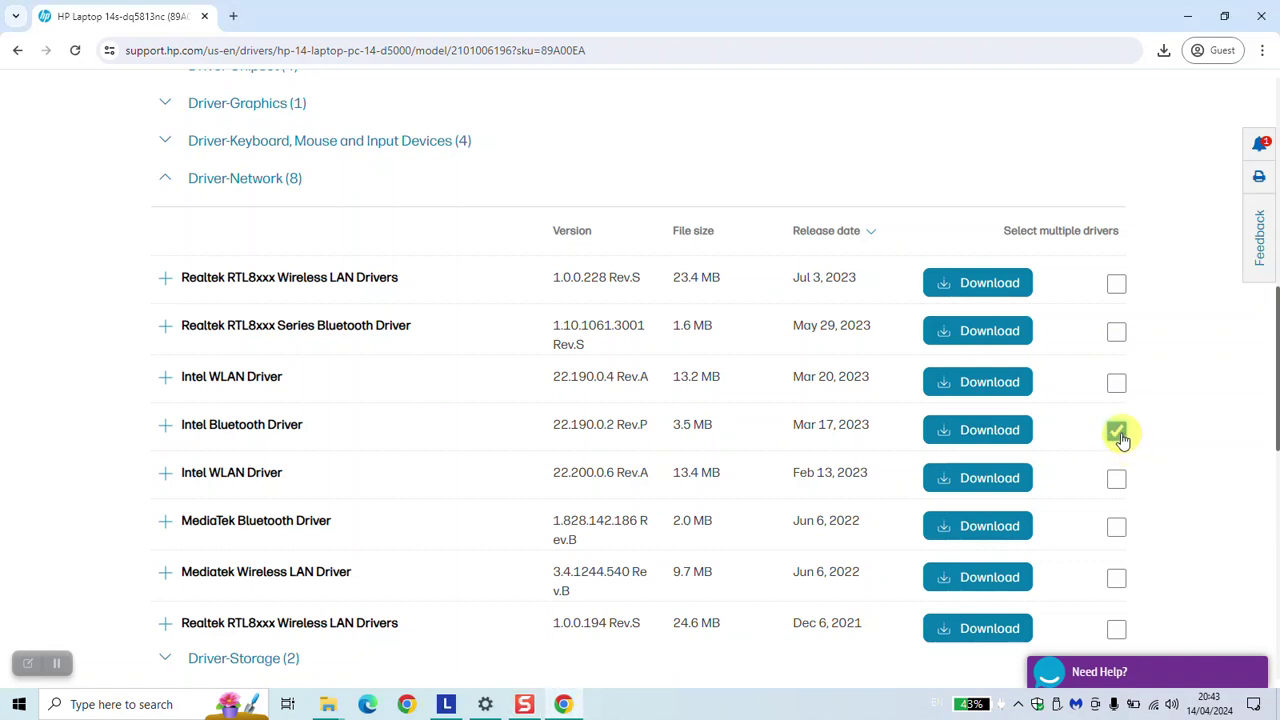
scroll(1150, 374, down, 5)
scroll(1150, 374, up, 5)
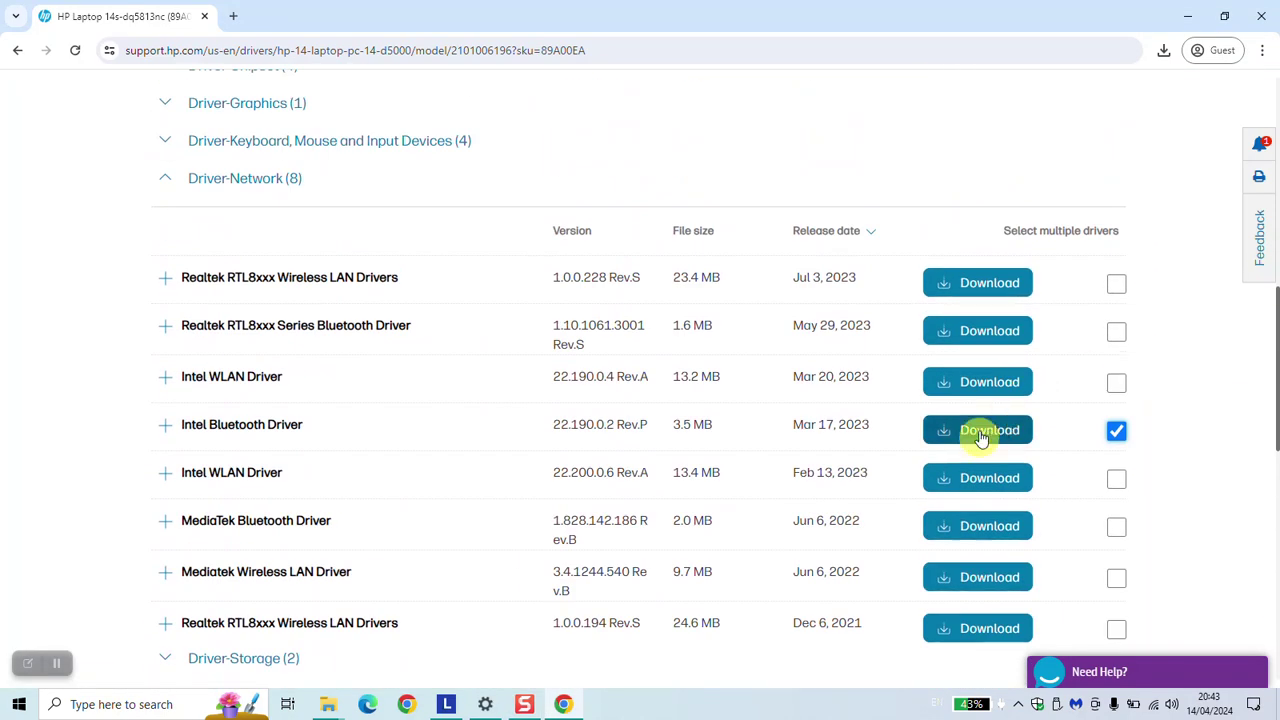
click(983, 438)
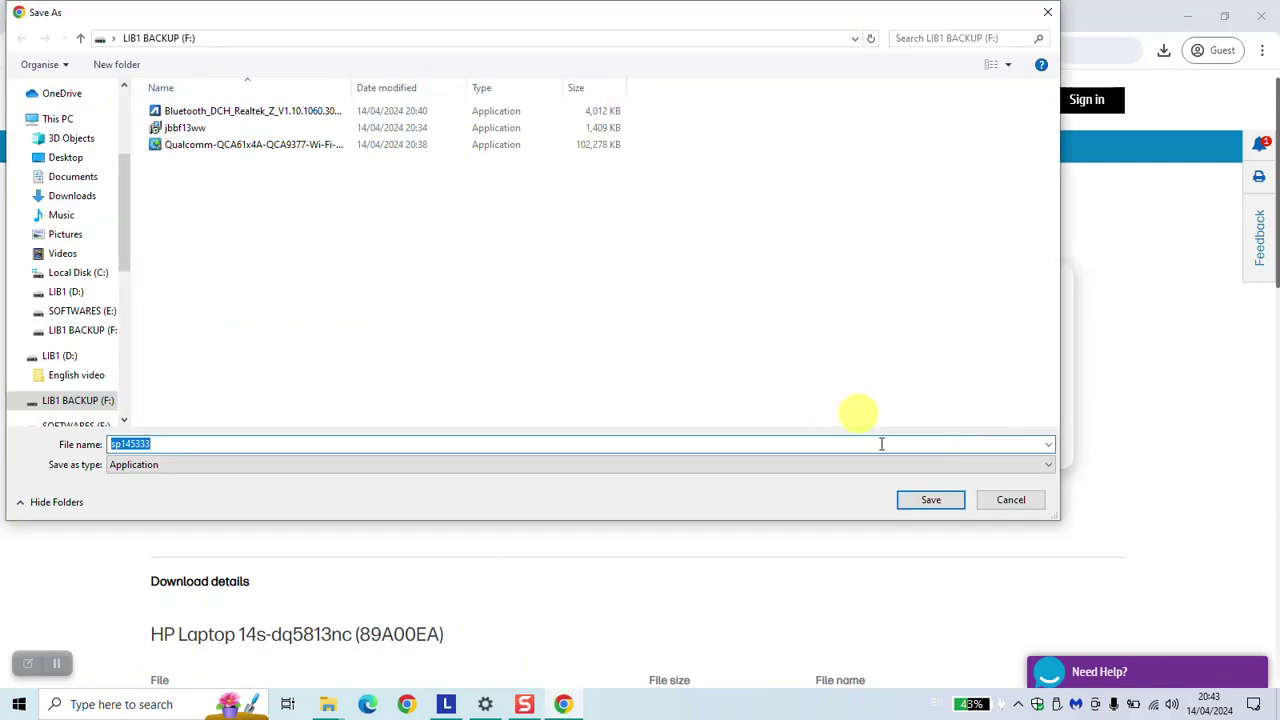
click(930, 500)
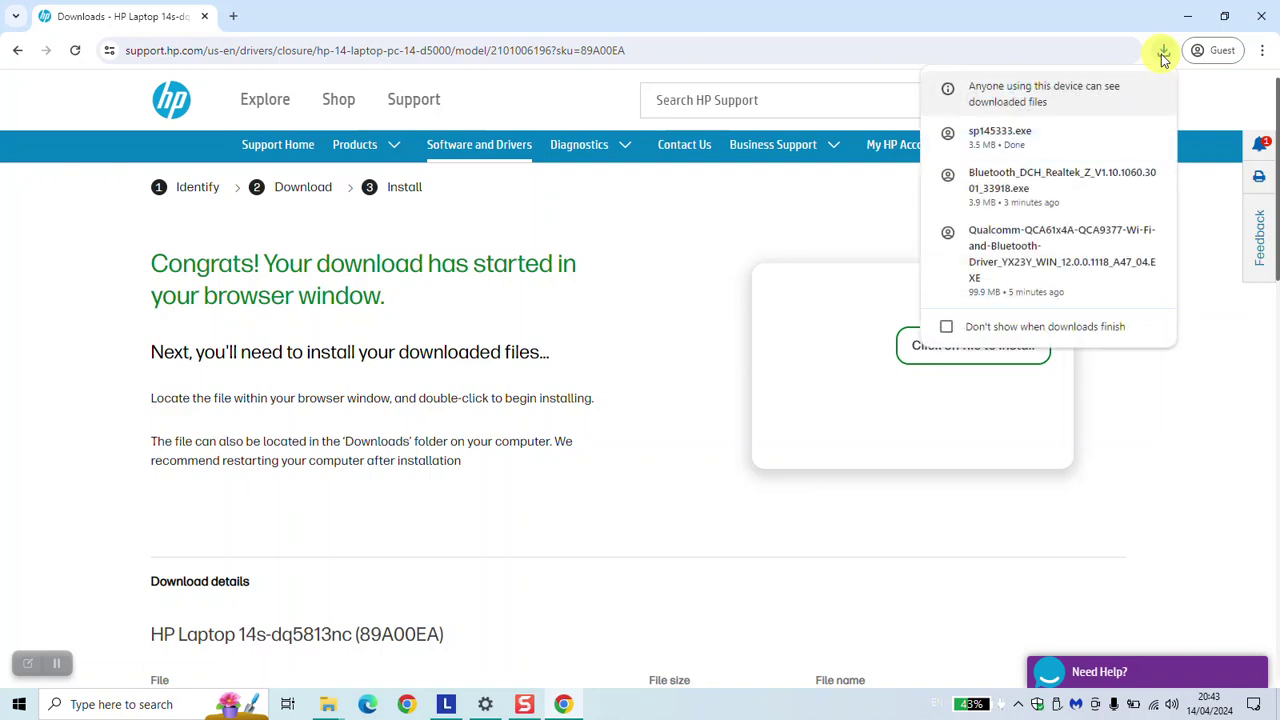
- Show the downloaded sp145333 installer in its folder and view the actions available for it without running it
mouse_move(1080, 145)
click(1120, 134)
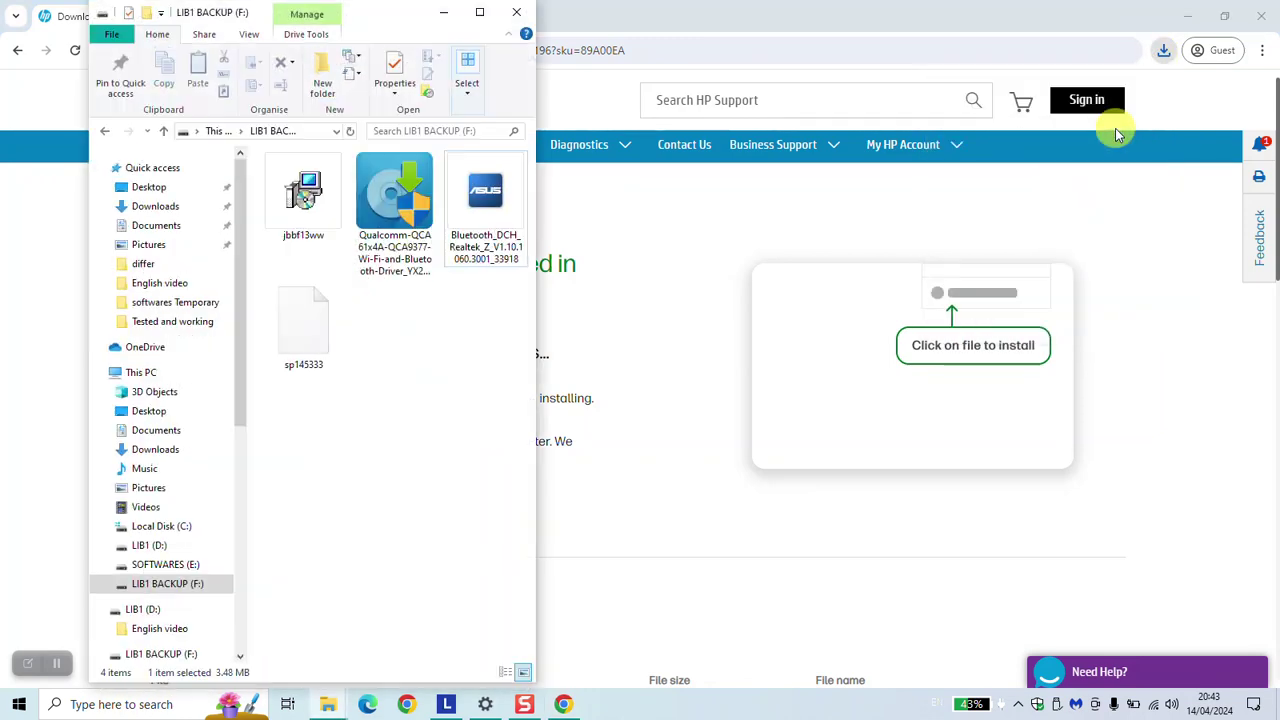
right_click(292, 338)
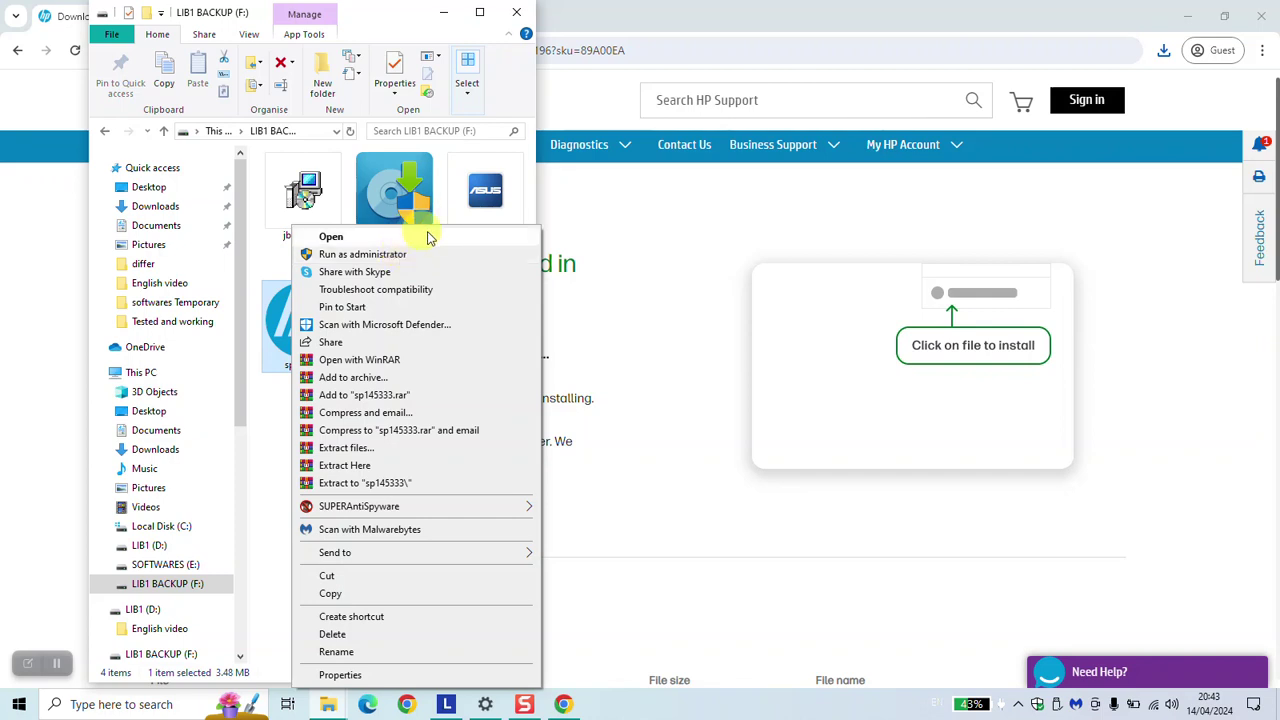
click(267, 421)
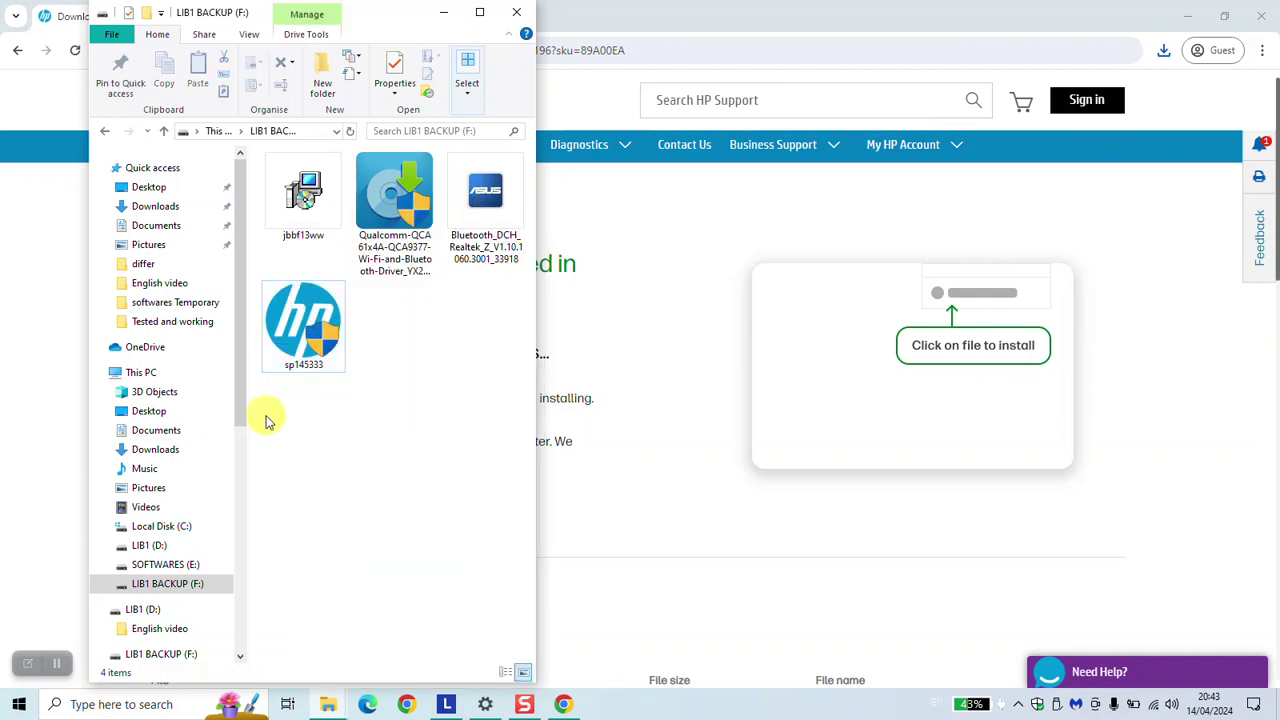